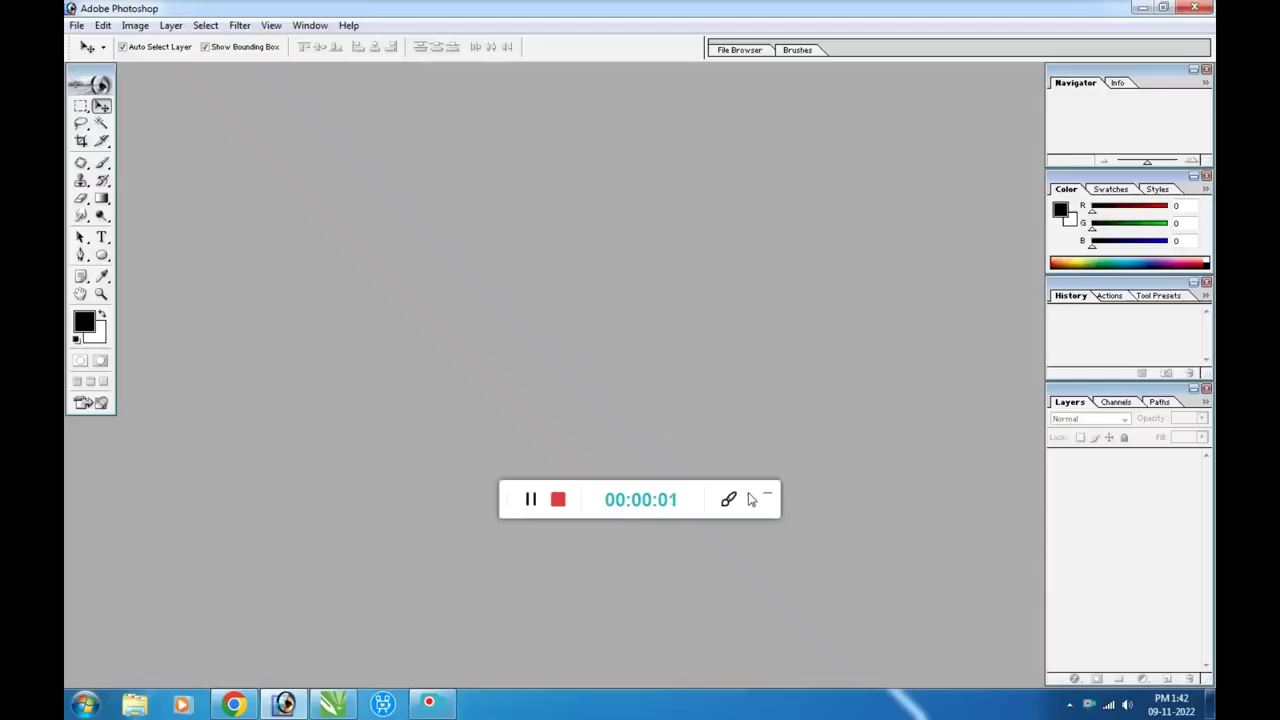
Create a new 96 × 48 inch document and maximize its window
{"action": "left_click", "coordinate": [763, 499]}
{"action": "key", "text": "ctrl+n"}
{"action": "left_click", "coordinate": [700, 315]}
{"action": "left_click", "coordinate": [700, 339]}
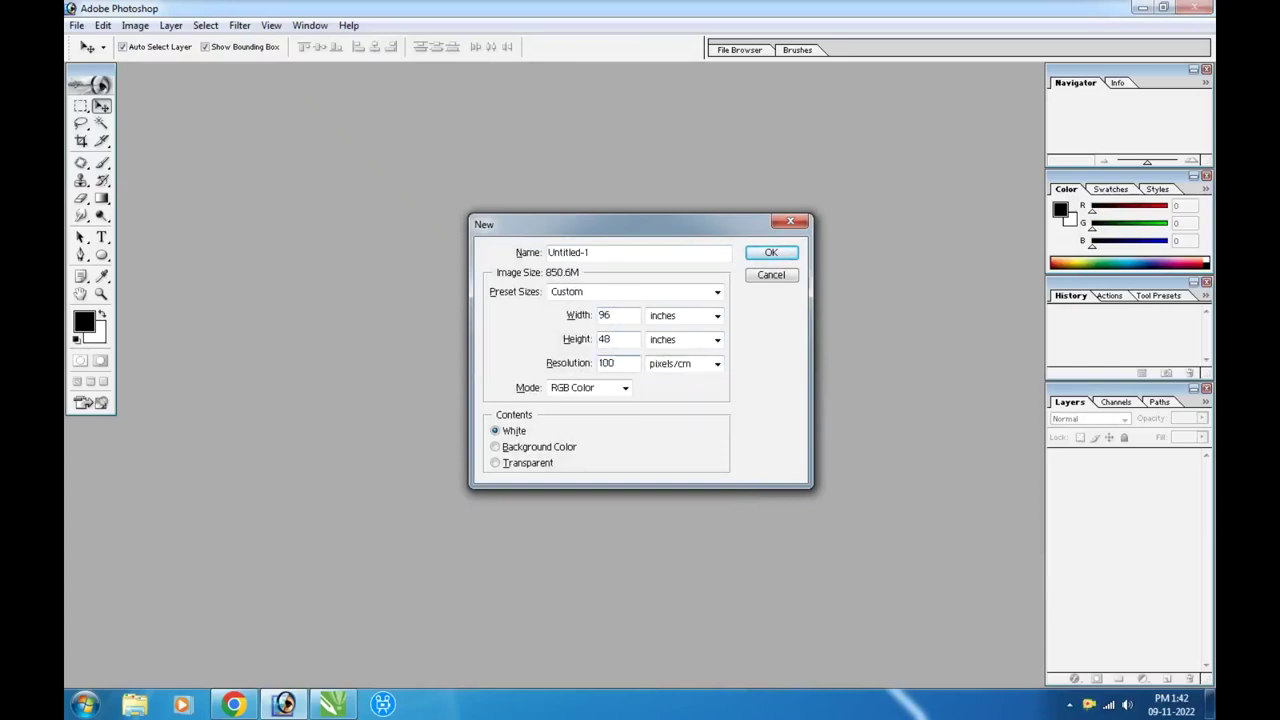
{"action": "key", "text": "Return"}
{"action": "left_click", "coordinate": [888, 80]}
Add vertical margin guides, including one at 94 inches
{"action": "key", "text": "alt+v"}
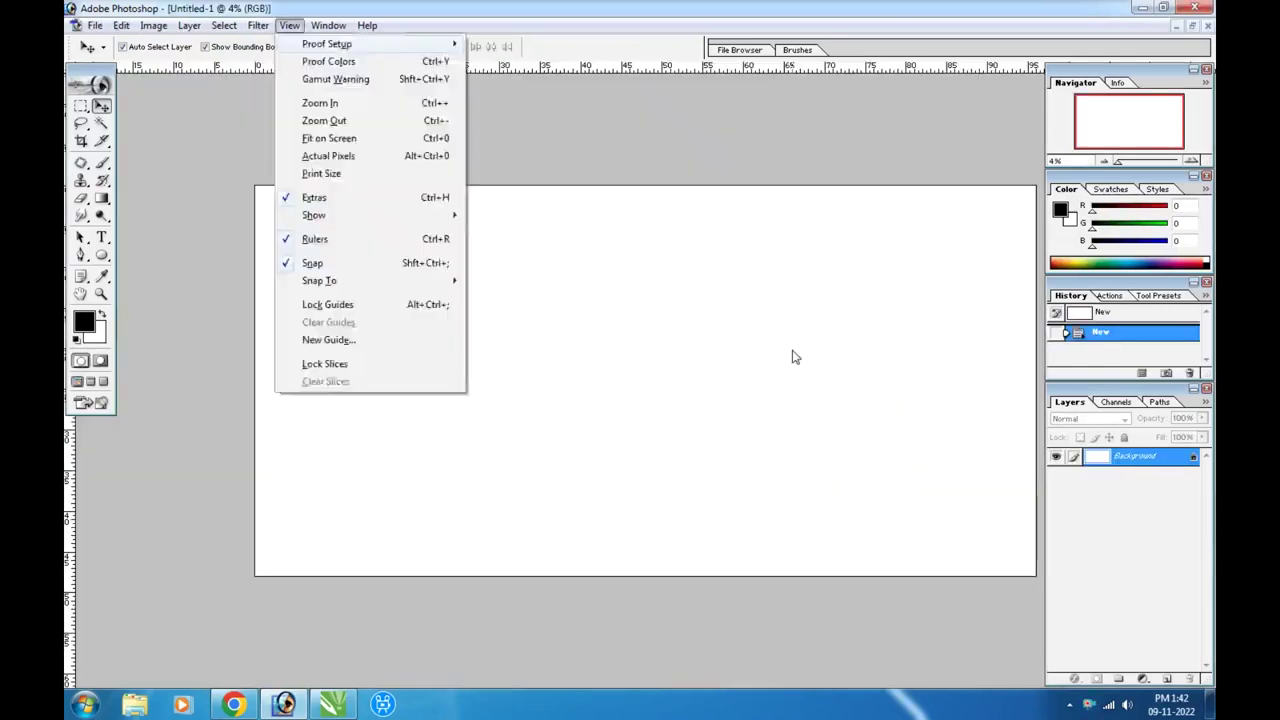
{"action": "key", "text": "e"}
{"action": "key", "text": "Return"}
{"action": "key", "text": "ctrl+0"}
{"action": "key", "text": "ctrl+z"}
{"action": "key", "text": "alt+v"}
{"action": "key", "text": "e"}
{"action": "key", "text": "Return"}
{"action": "key", "text": "alt+v"}
{"action": "type", "text": "e94"}
{"action": "key", "text": "Return"}
Add horizontal margin guides, including one at 1.5 inches
{"action": "key", "text": "alt+v"}
{"action": "key", "text": "e"}
{"action": "key", "text": "alt+h"}
{"action": "type", "text": "1.5"}
{"action": "key", "text": "Return"}
{"action": "key", "text": "alt+v"}
{"action": "key", "text": "e"}
{"action": "key", "text": "Return"}
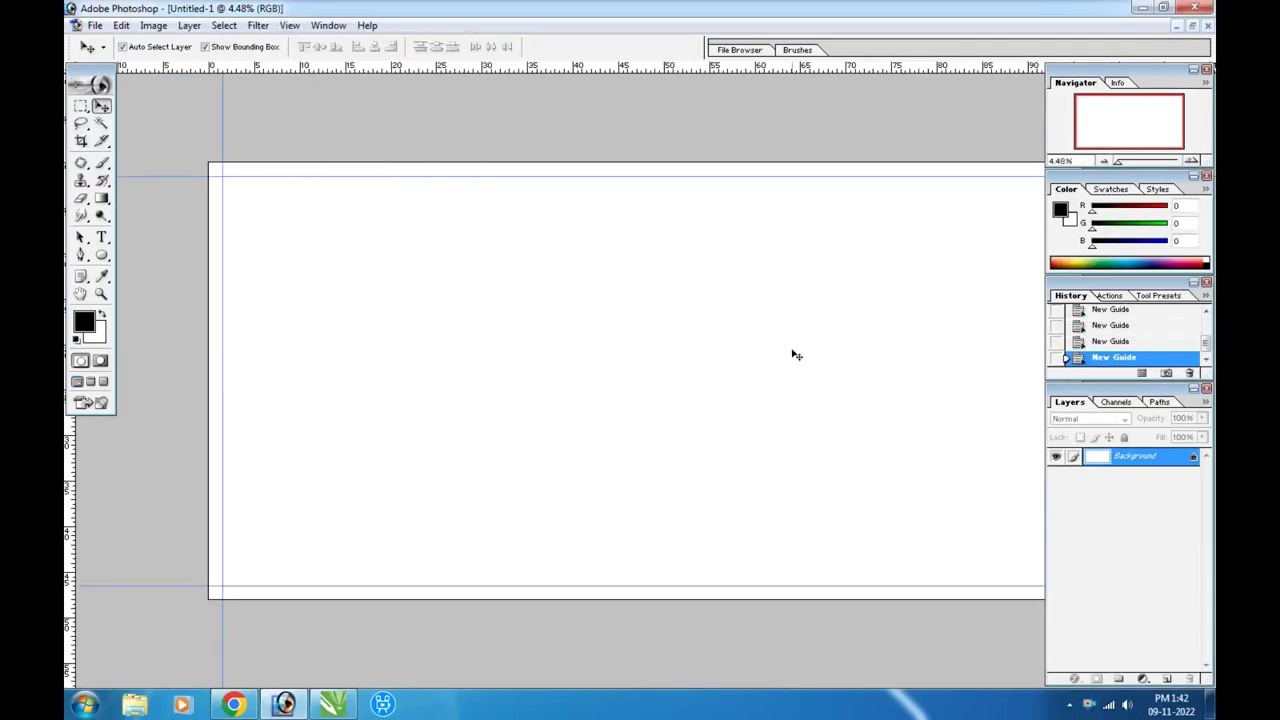
{"action": "key", "text": "ctrl+minus"}
Convert the background to Layer 0 with a black Color Overlay, then browse the Desktop for images
{"action": "double_click", "coordinate": [1131, 458]}
{"action": "key", "text": "Return"}
{"action": "key", "text": "alt+l"}
{"action": "key", "text": "y"}
{"action": "left_click", "coordinate": [962, 60]}
{"action": "left_click", "coordinate": [375, 398]}
{"action": "key", "text": "Return"}
{"action": "key", "text": "Return"}
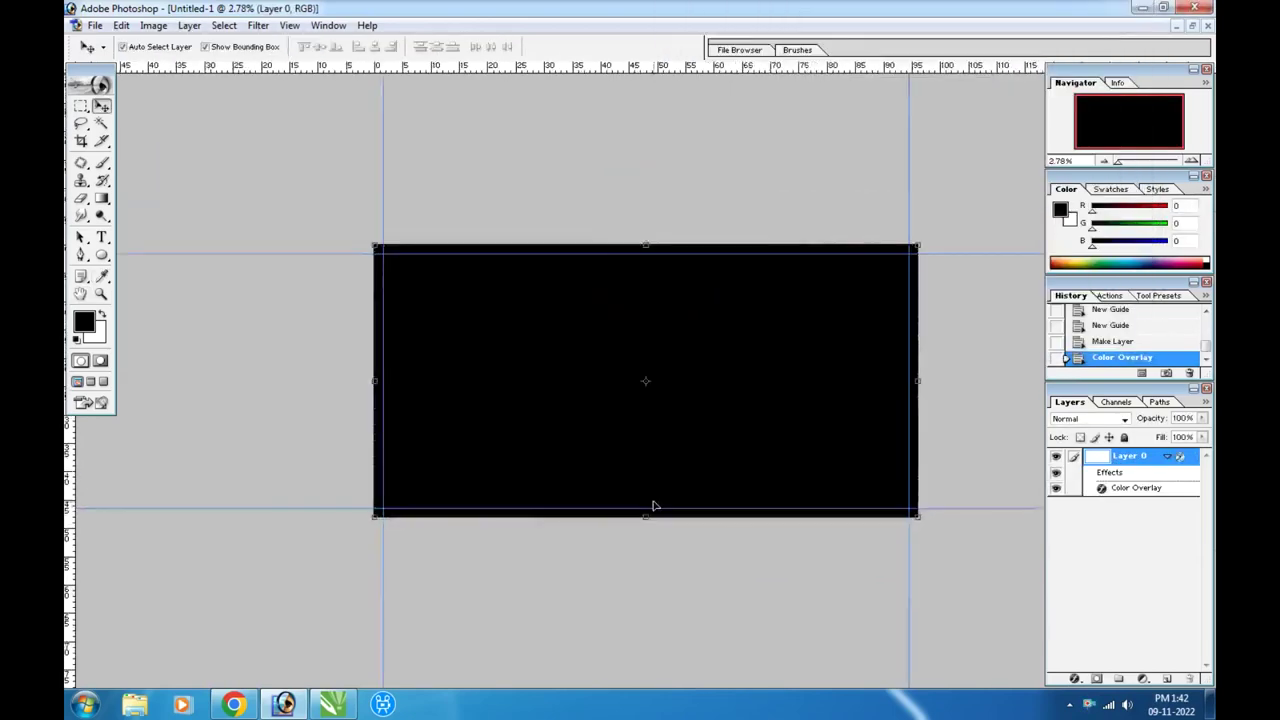
{"action": "key", "text": "ctrl+o"}
{"action": "left_click", "coordinate": [114, 128]}
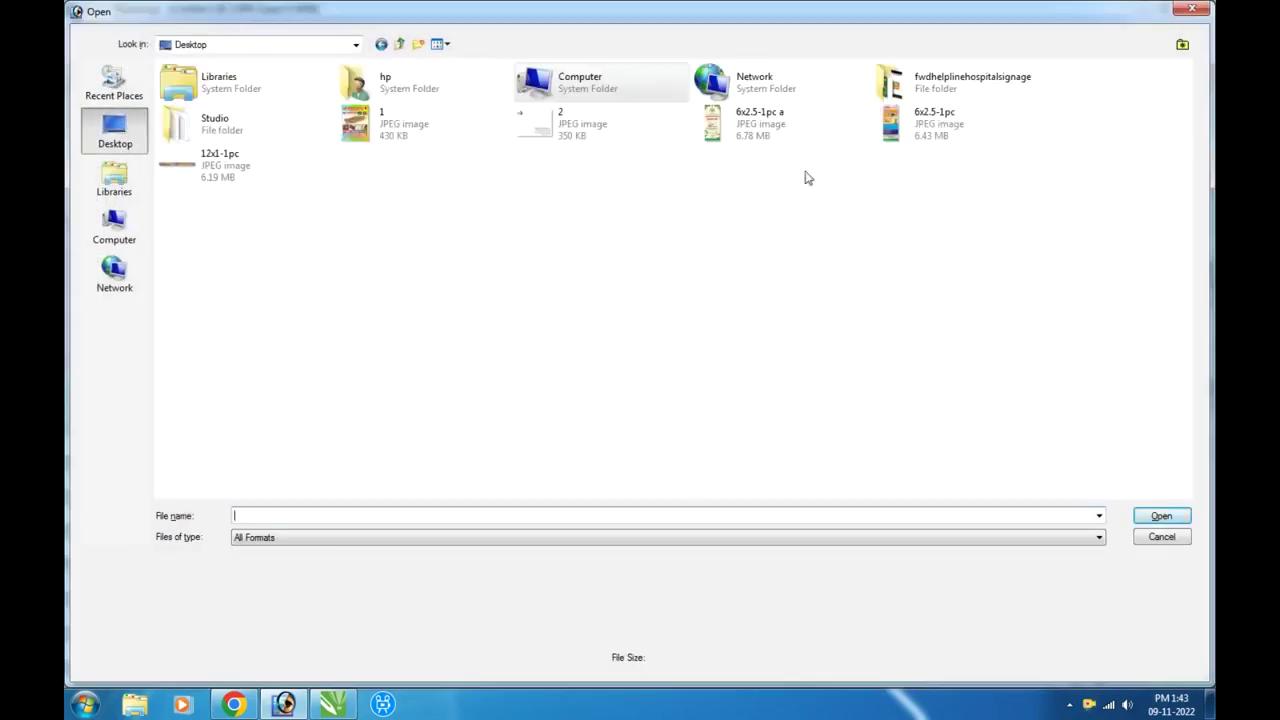
Bring the 75023 bokeh image from the Studio folder into the banner and enlarge it
{"action": "double_click", "coordinate": [283, 152]}
{"action": "double_click", "coordinate": [452, 140]}
{"action": "left_click_drag", "start_coordinate": [420, 82], "coordinate": [460, 372]}
{"action": "mouse_move", "coordinate": [450, 560]}
{"action": "left_mouse_down"}
{"action": "mouse_move", "coordinate": [770, 410]}
{"action": "mouse_move", "coordinate": [840, 347]}
{"action": "mouse_move", "coordinate": [974, 280]}
{"action": "left_mouse_up"}
{"action": "key", "text": "ctrl+t"}
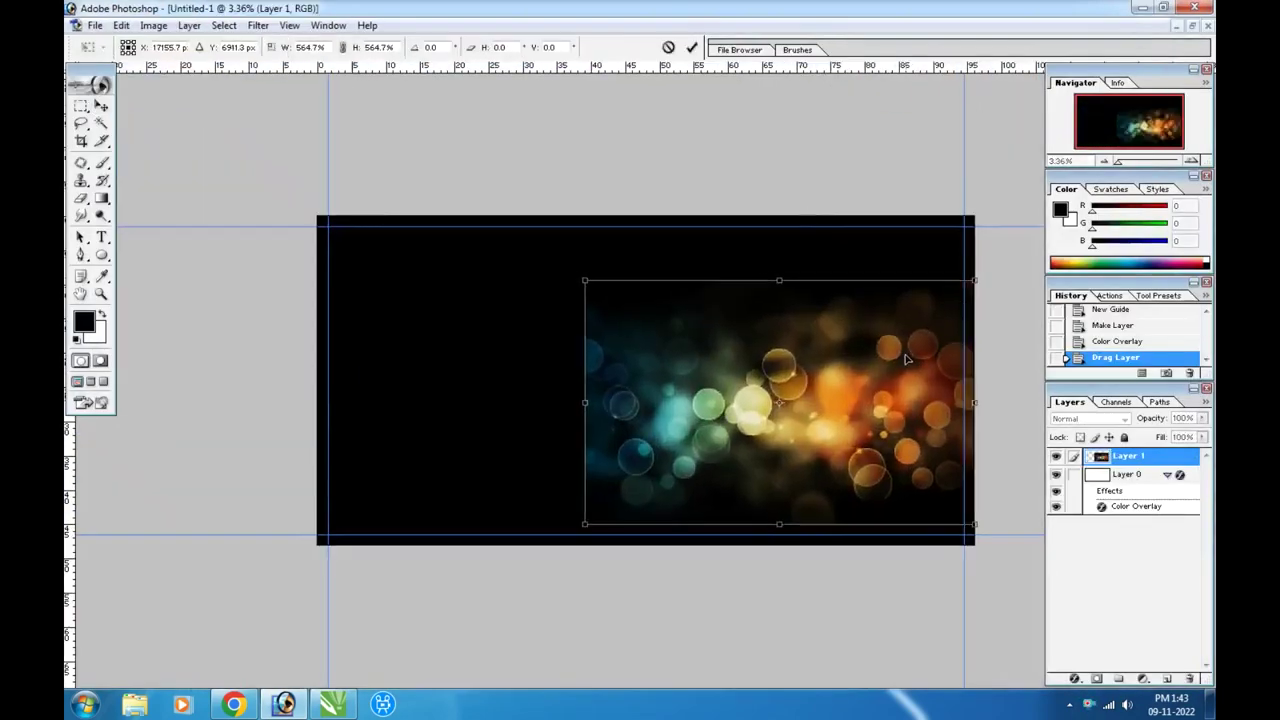
{"action": "key", "text": "Return"}
Erase the bokeh image's left and top edges and lower its fill to about 55%
{"action": "left_click", "coordinate": [81, 198]}
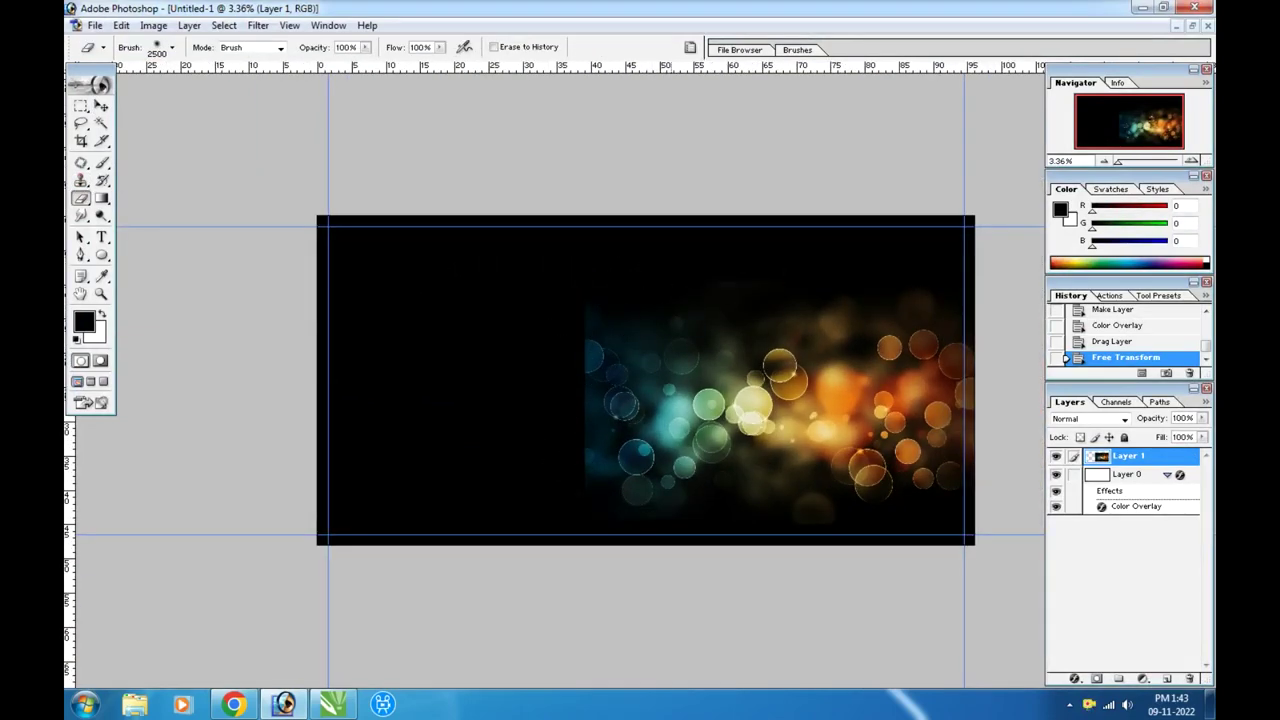
{"action": "left_click_drag", "start_coordinate": [600, 320], "coordinate": [600, 500]}
{"action": "left_click_drag", "start_coordinate": [780, 300], "coordinate": [950, 300]}
{"action": "key", "text": "v"}
{"action": "left_click_drag", "start_coordinate": [1204, 447], "coordinate": [1170, 456]}
Flip the duplicated bokeh layer horizontally and position it on the banner's left side
{"action": "left_click_drag", "start_coordinate": [780, 400], "coordinate": [378, 400]}
{"action": "key", "text": "ctrl+t"}
{"action": "right_click", "coordinate": [494, 417]}
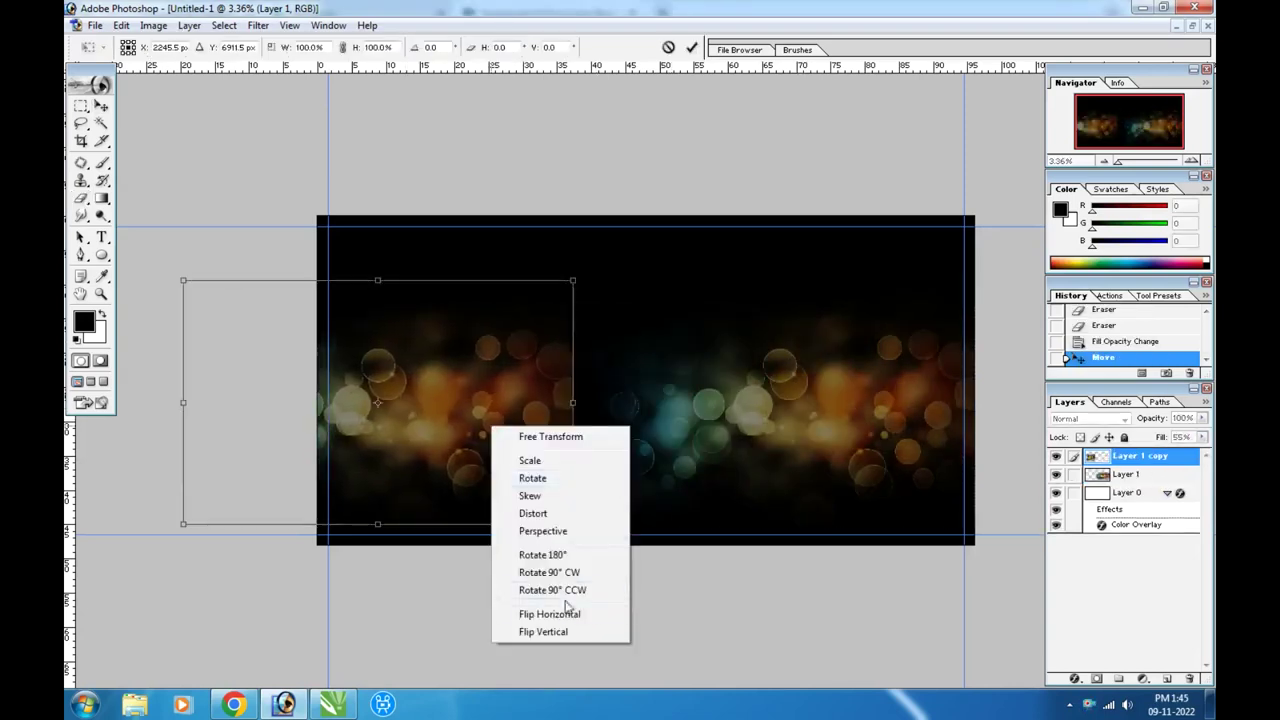
{"action": "left_click", "coordinate": [543, 611]}
{"action": "left_click_drag", "start_coordinate": [483, 395], "coordinate": [507, 395]}
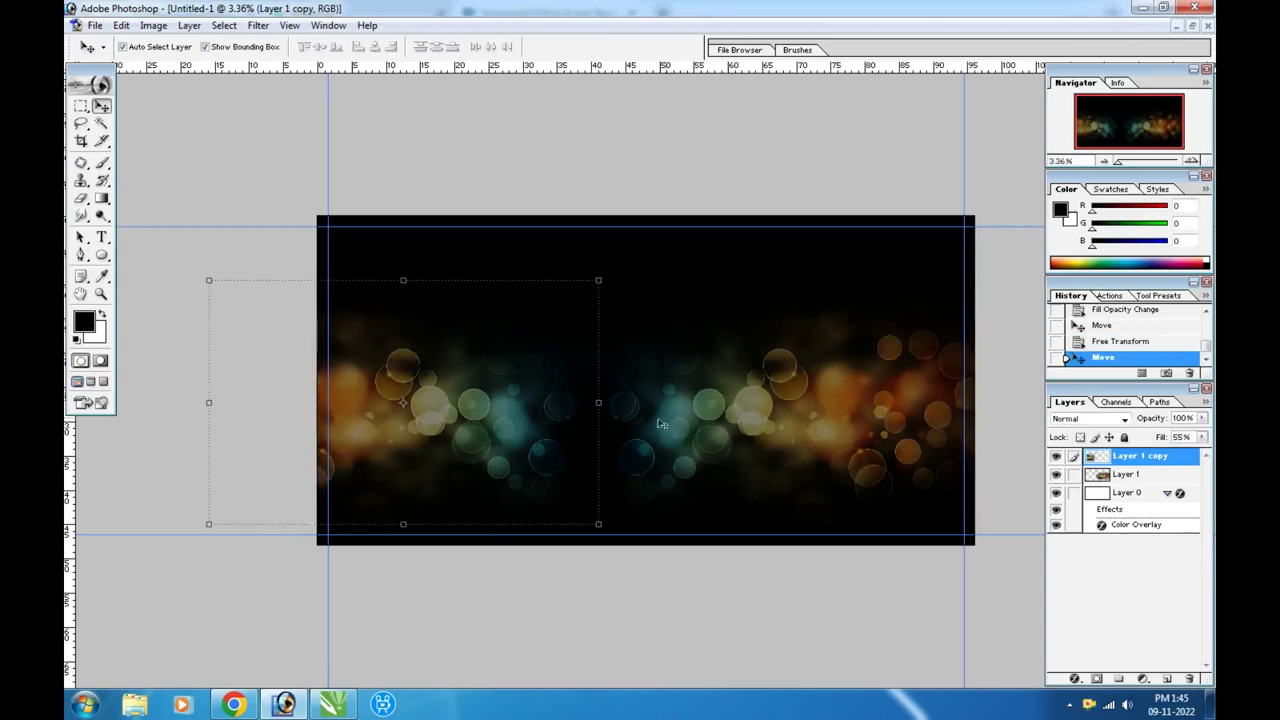
{"action": "key", "text": "ctrl+minus"}
{"action": "left_click_drag", "start_coordinate": [283, 398], "coordinate": [322, 393]}
{"action": "key", "text": "Return"}
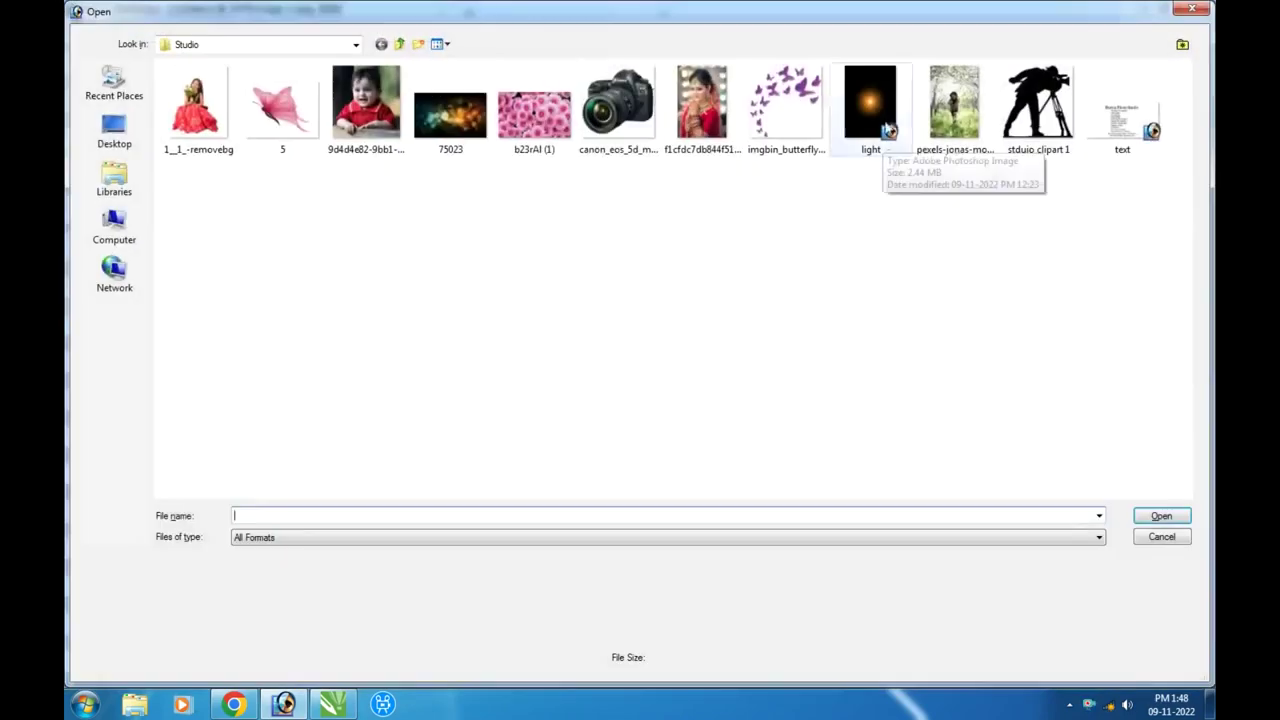
Place the Canon camera image, enlarged and tilted about 10° clockwise, in the bottom-right corner
{"action": "double_click", "coordinate": [618, 104]}
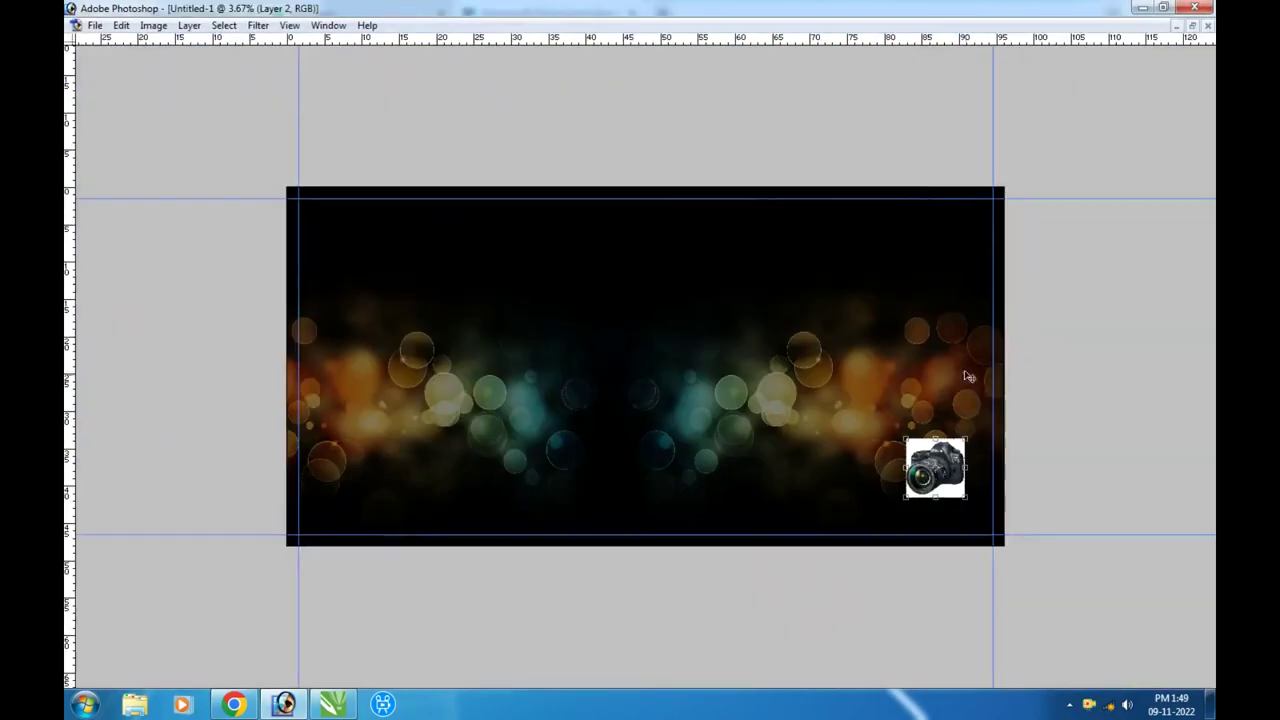
{"action": "left_click_drag", "start_coordinate": [900, 494], "coordinate": [846, 531]}
{"action": "left_click_drag", "start_coordinate": [903, 452], "coordinate": [797, 413]}
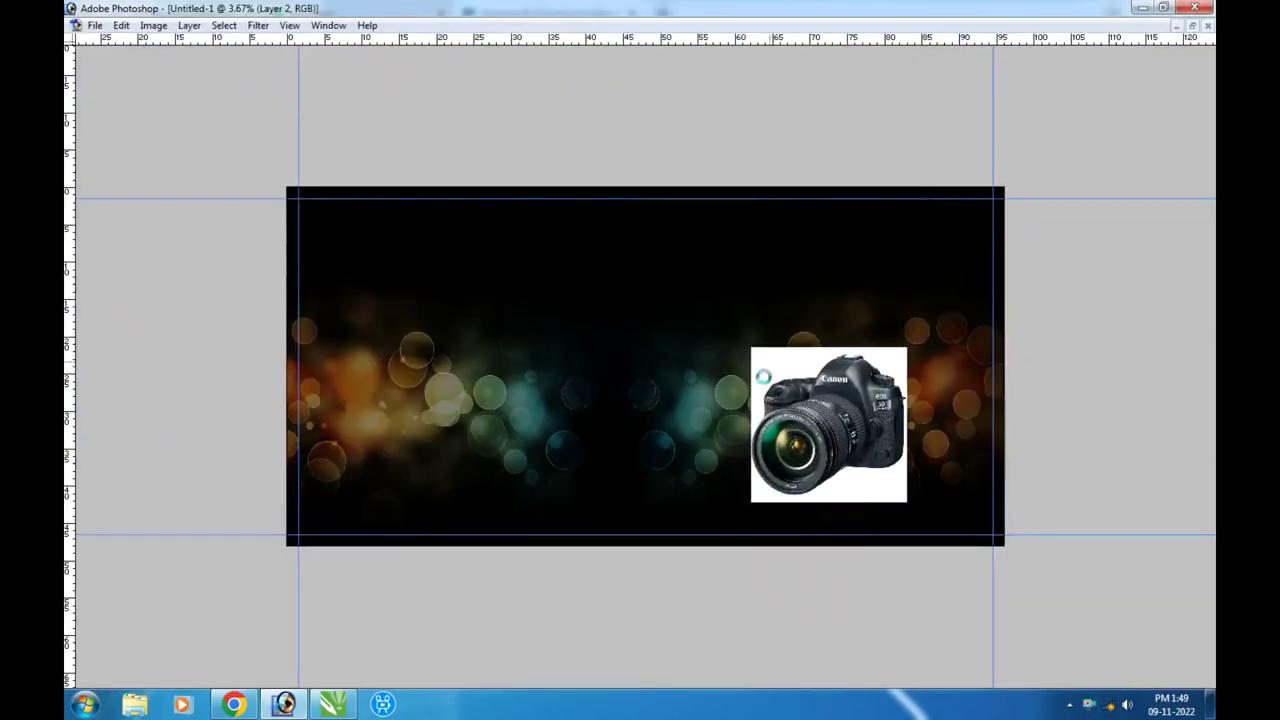
{"action": "key", "text": "ctrl+t"}
{"action": "left_click_drag", "start_coordinate": [908, 504], "coordinate": [1014, 543]}
{"action": "left_click_drag", "start_coordinate": [946, 371], "coordinate": [993, 388]}
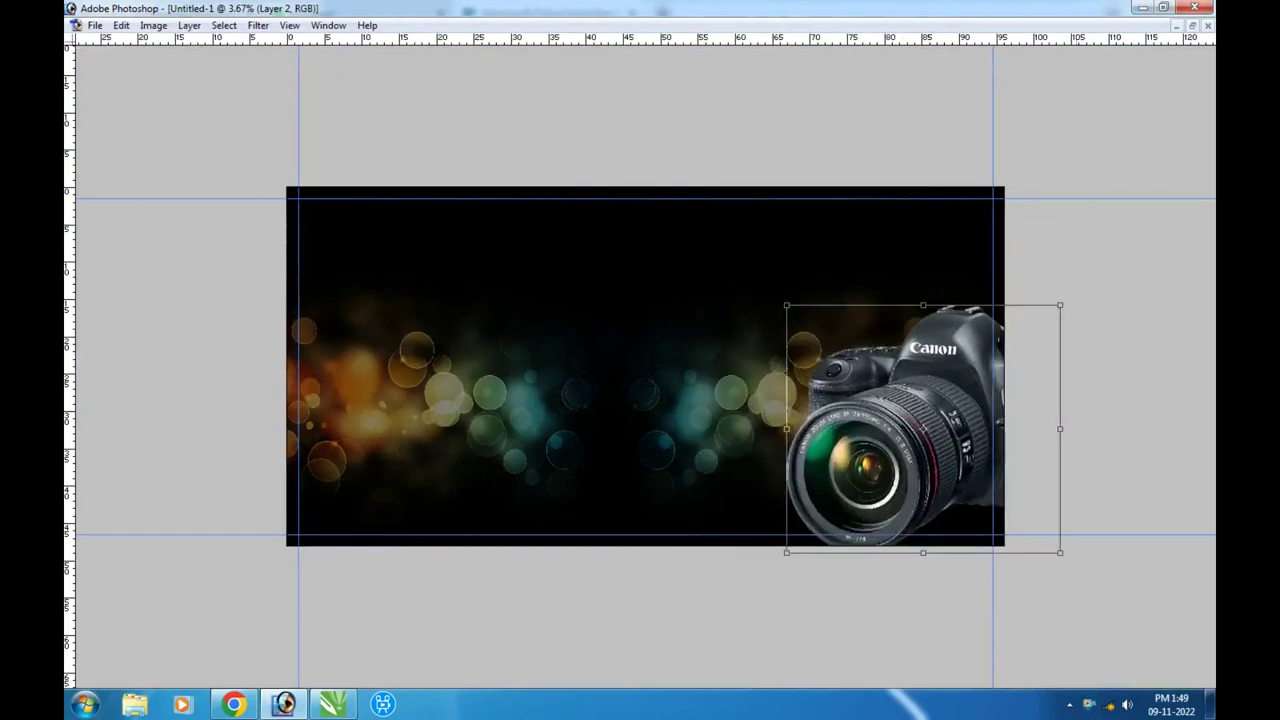
{"action": "left_click_drag", "start_coordinate": [1058, 312], "coordinate": [1084, 370]}
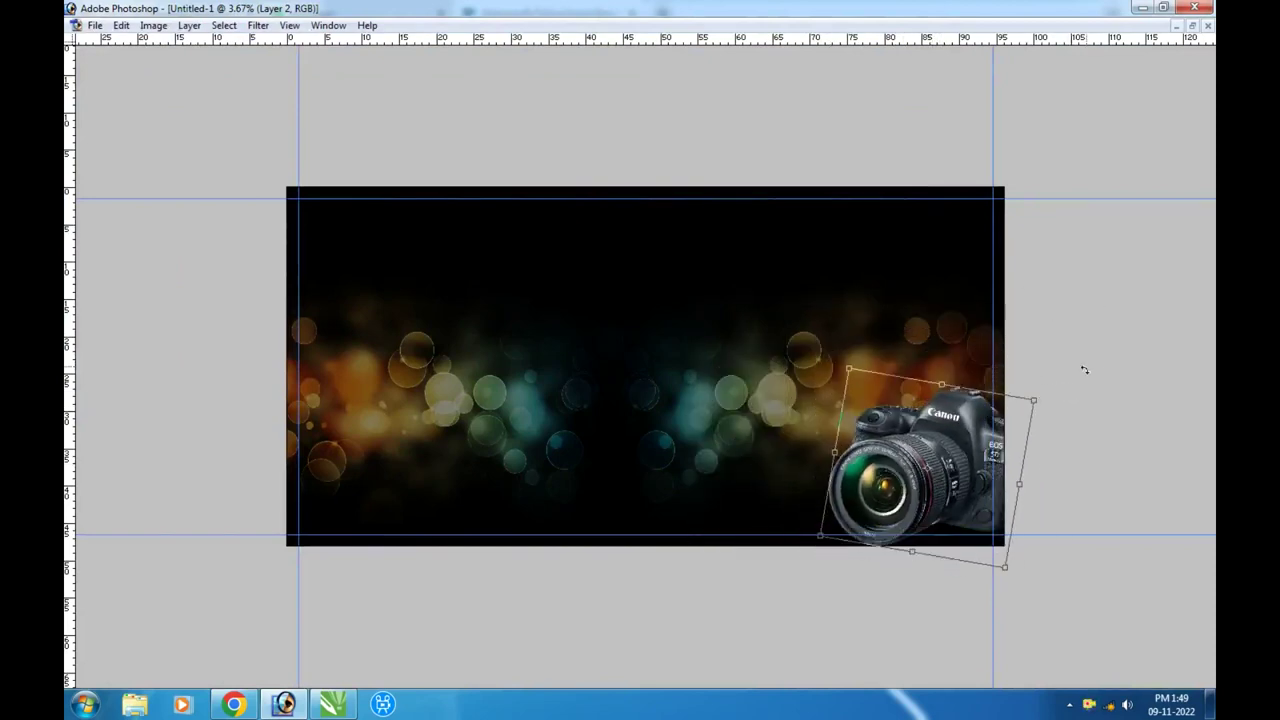
{"action": "left_click_drag", "start_coordinate": [987, 453], "coordinate": [1000, 462]}
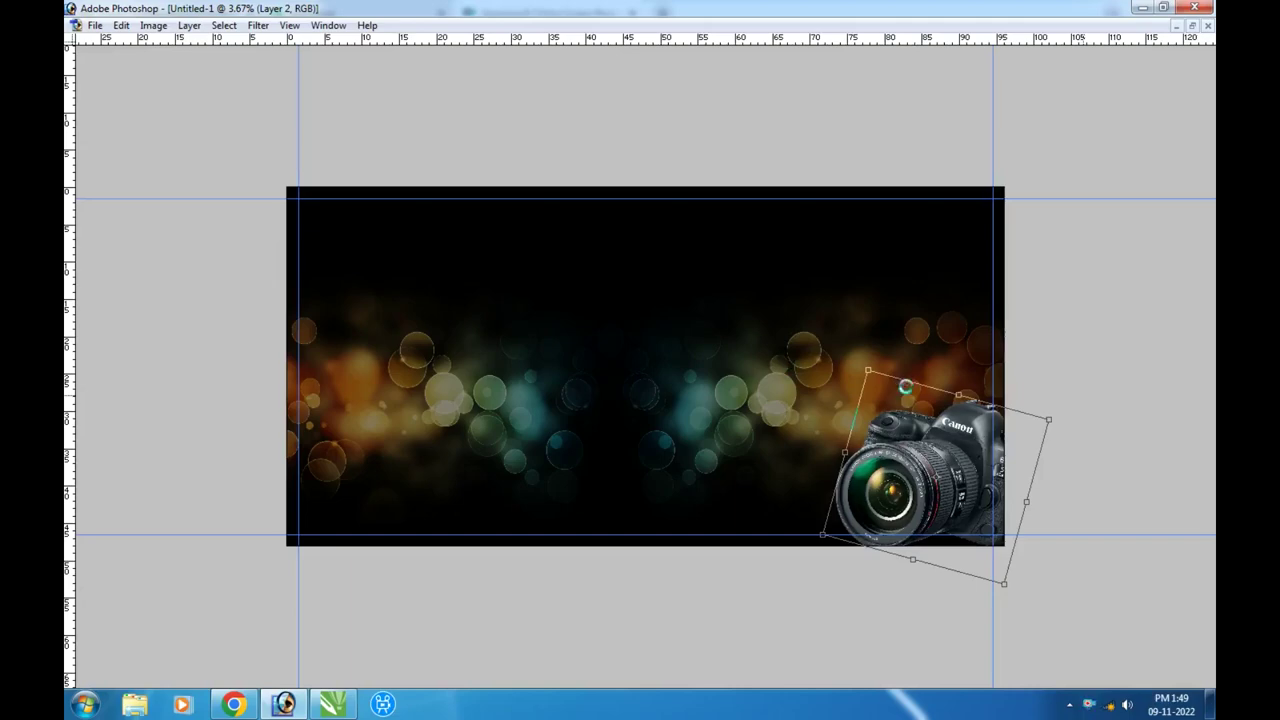
{"action": "key", "text": "Return"}
Raise the camera's contrast with Brightness/Contrast
{"action": "key", "text": "ctrl+0"}
{"action": "left_click", "coordinate": [153, 25]}
{"action": "left_click", "coordinate": [372, 171]}
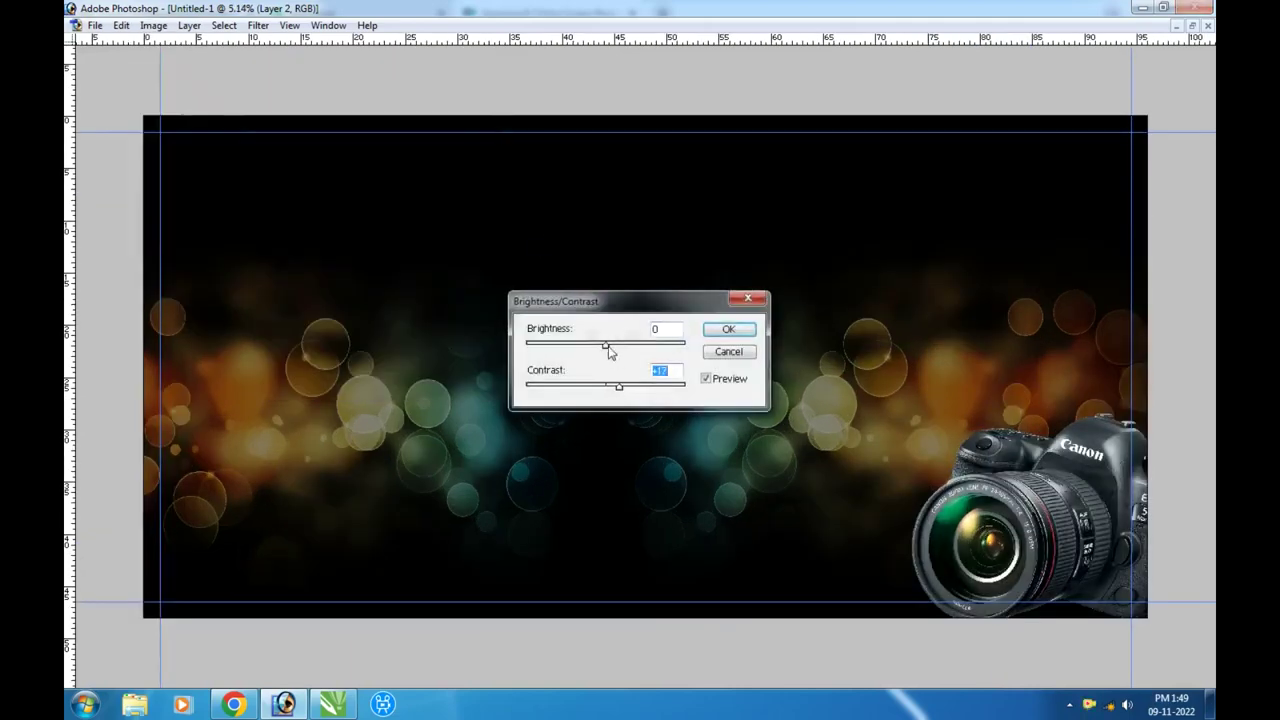
{"action": "left_click_drag", "start_coordinate": [605, 345], "coordinate": [633, 386]}
{"action": "key", "text": "Return"}
{"action": "key", "text": "ctrl+t"}
{"action": "key", "text": "ctrl+0"}
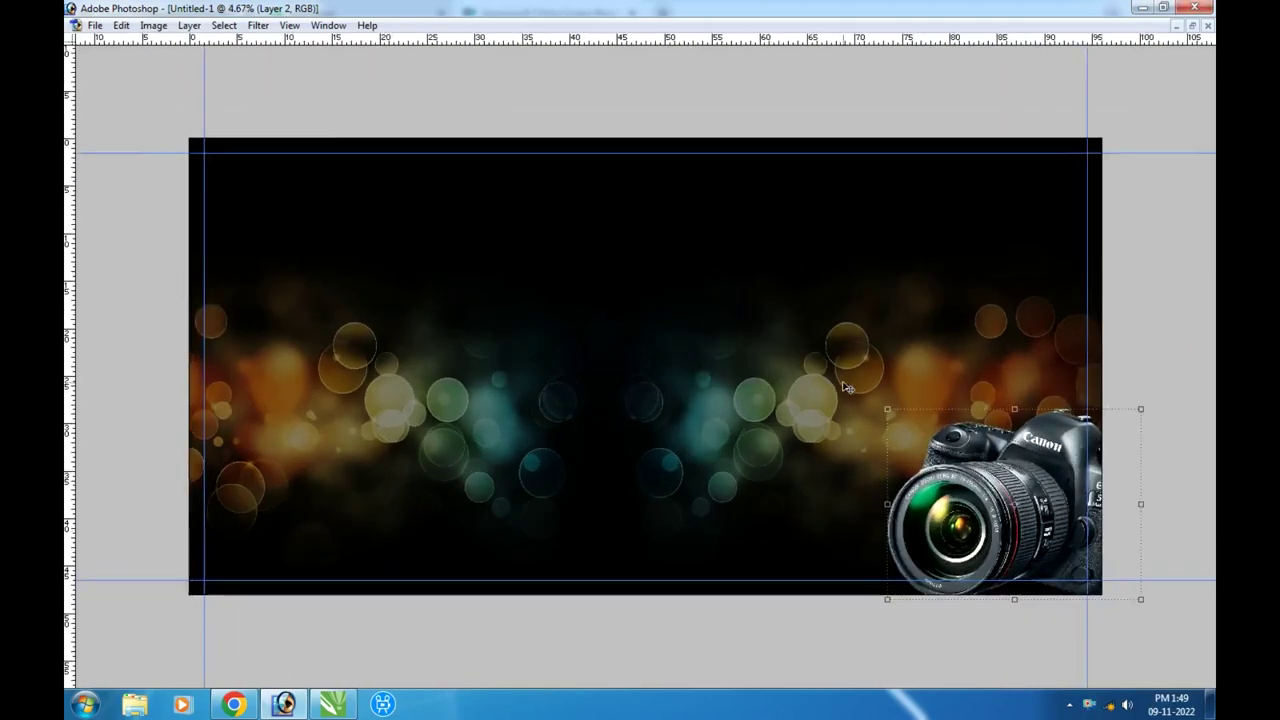
{"action": "key", "text": "Return"}
Place the light glow image over the camera lens
{"action": "key", "text": "ctrl+o"}
{"action": "double_click", "coordinate": [869, 100]}
{"action": "mouse_move", "coordinate": [443, 329]}
{"action": "left_mouse_down"}
{"action": "mouse_move", "coordinate": [900, 412]}
{"action": "mouse_move", "coordinate": [966, 355]}
{"action": "left_mouse_up"}
{"action": "key", "text": "ctrl+t"}
{"action": "left_click_drag", "start_coordinate": [900, 412], "coordinate": [958, 530]}
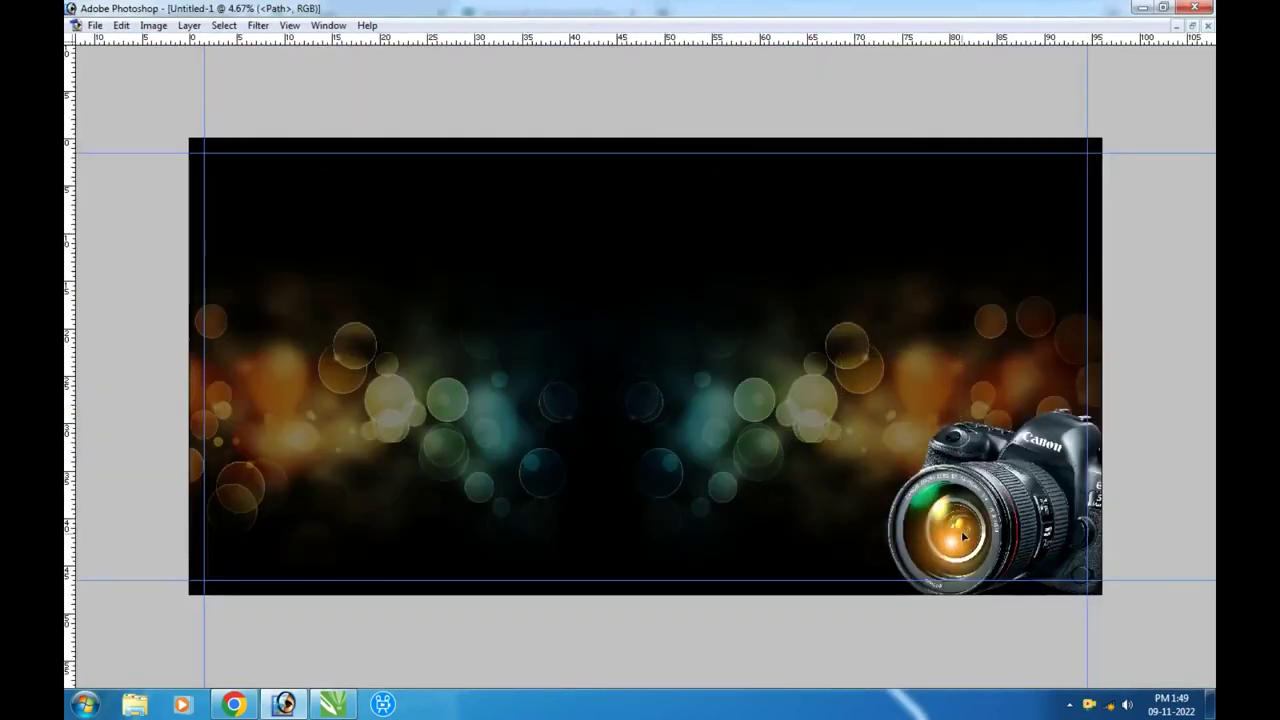
{"action": "key", "text": "Return"}
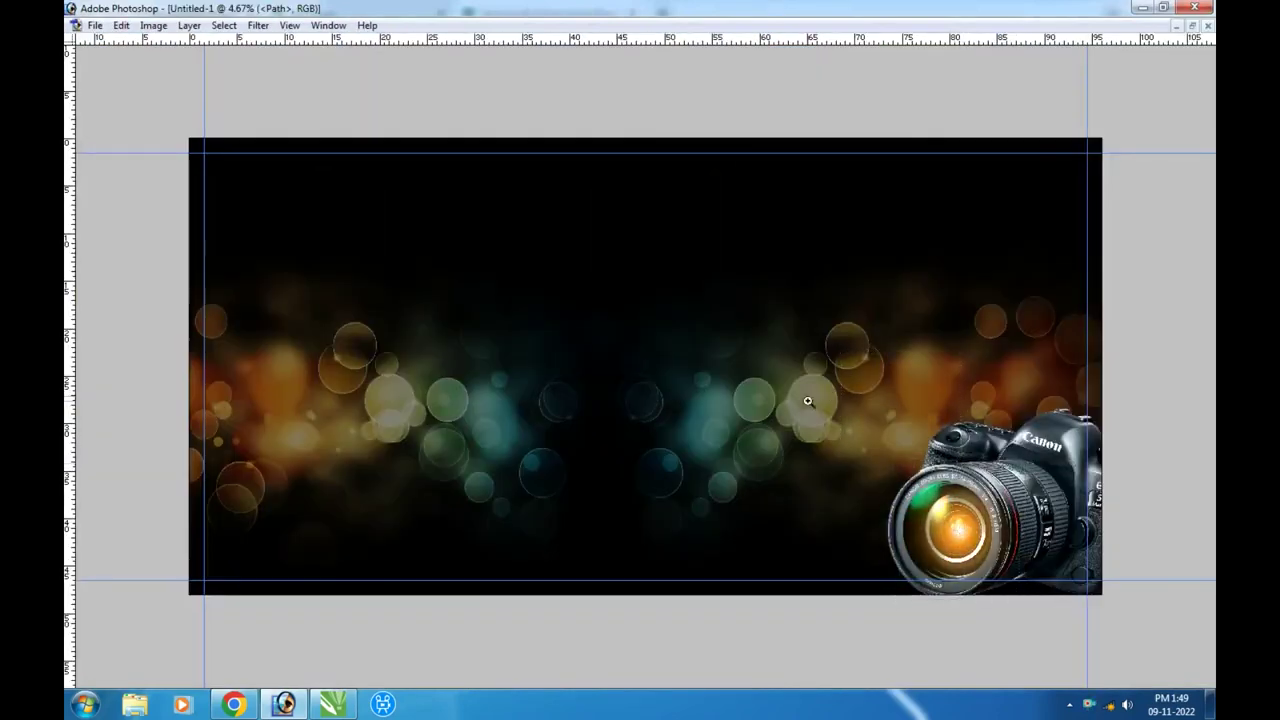
{"action": "key", "text": "ctrl+o"}
Bring in the 1_1_-removebg girl cutout and enlarge it along the banner's left edge
{"action": "double_click", "coordinate": [205, 105]}
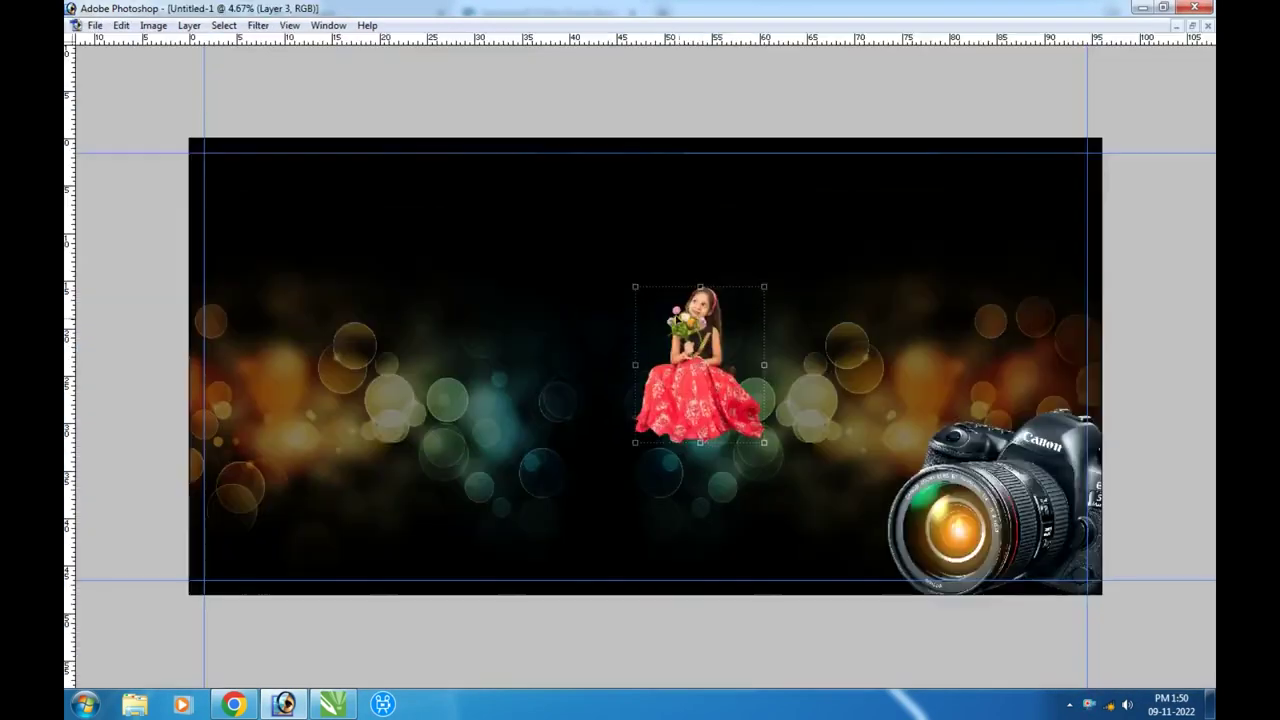
{"action": "left_click_drag", "start_coordinate": [695, 342], "coordinate": [262, 207]}
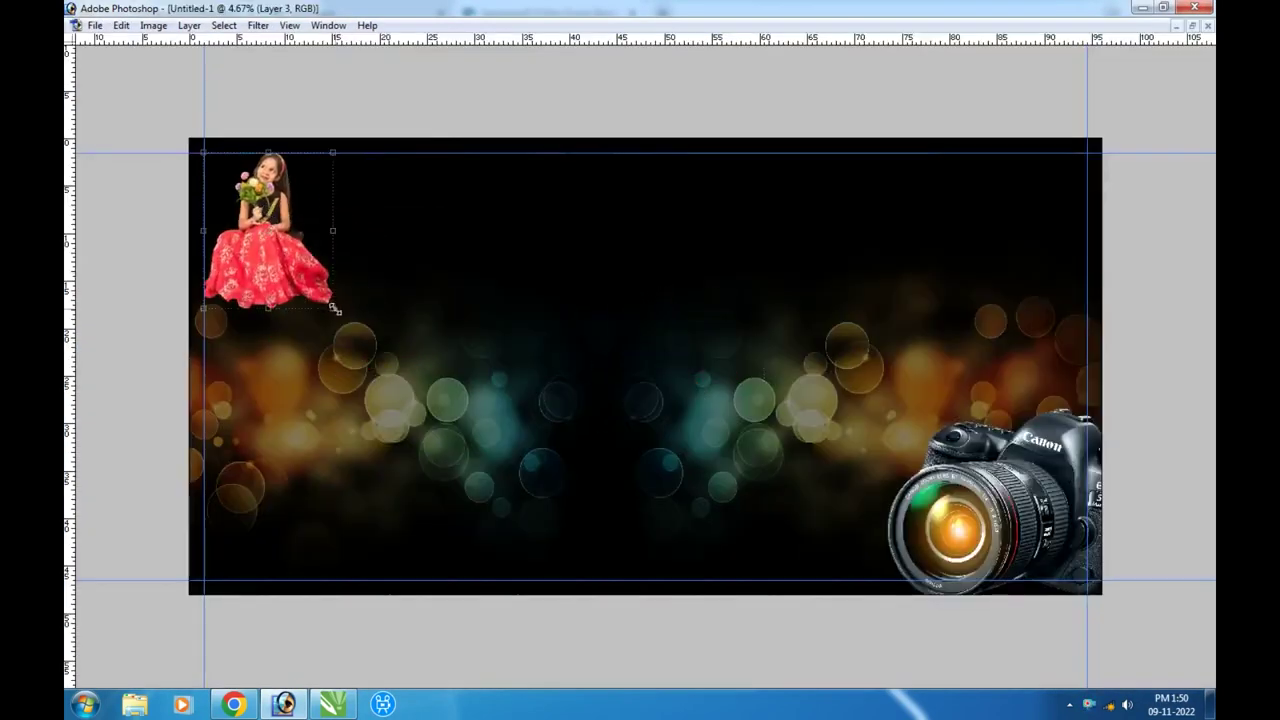
{"action": "left_click_drag", "start_coordinate": [335, 310], "coordinate": [564, 588]}
{"action": "left_click_drag", "start_coordinate": [400, 350], "coordinate": [386, 350]}
{"action": "left_click_drag", "start_coordinate": [545, 151], "coordinate": [535, 152]}
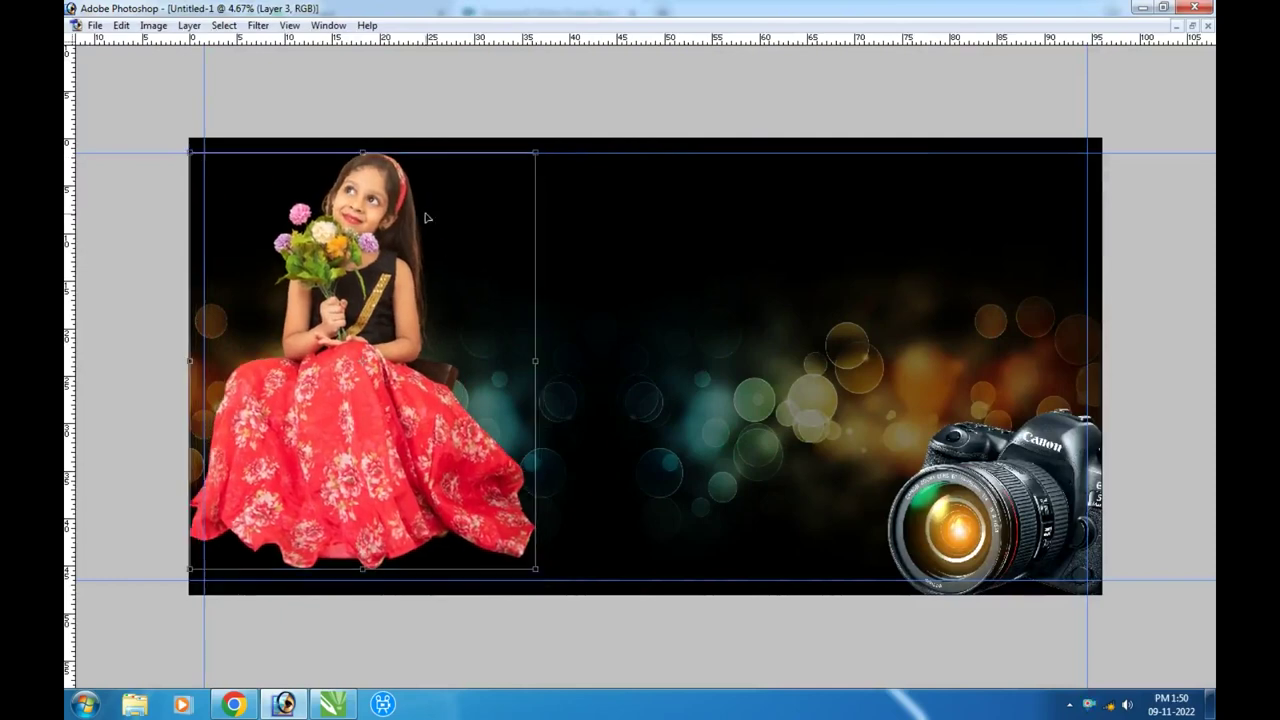
{"action": "left_click_drag", "start_coordinate": [535, 568], "coordinate": [519, 550]}
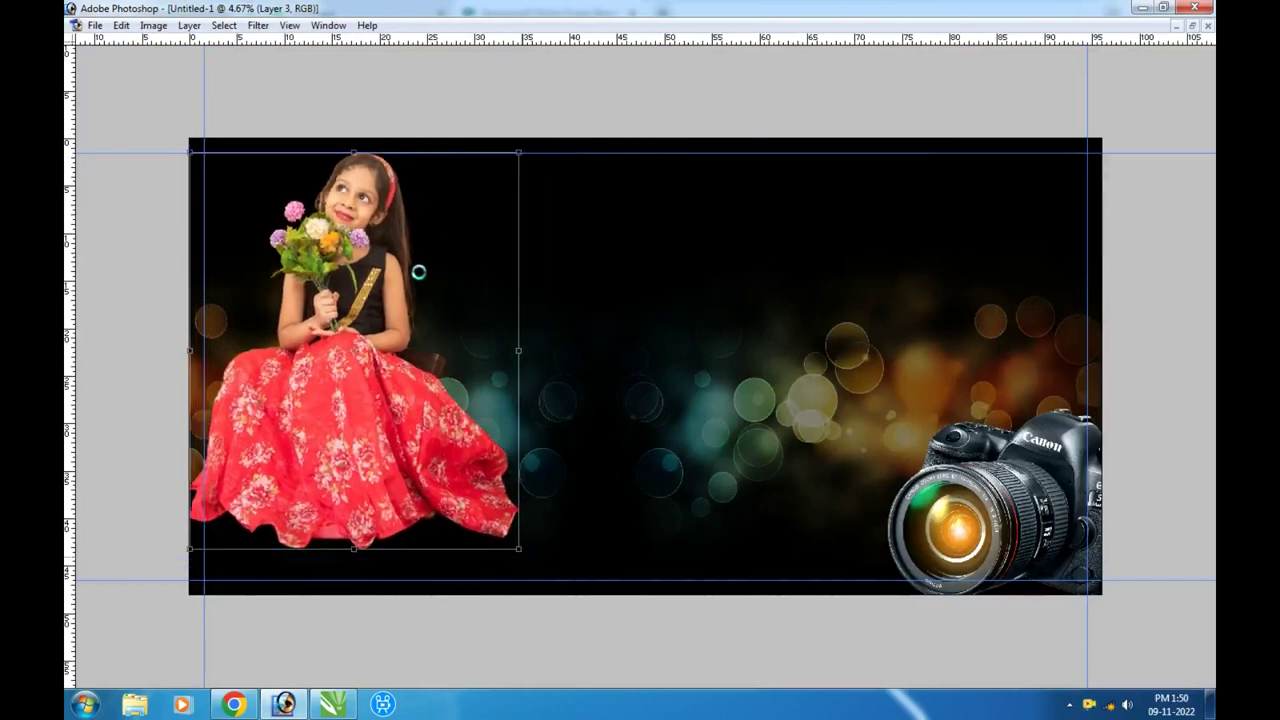
{"action": "key", "text": "ctrl+0"}
Check the girl photo's Brightness/Contrast, closing it without changes
{"action": "left_click", "coordinate": [153, 25]}
{"action": "left_click", "coordinate": [369, 180]}
{"action": "key", "text": "Tab"}
{"action": "key", "text": "Return"}
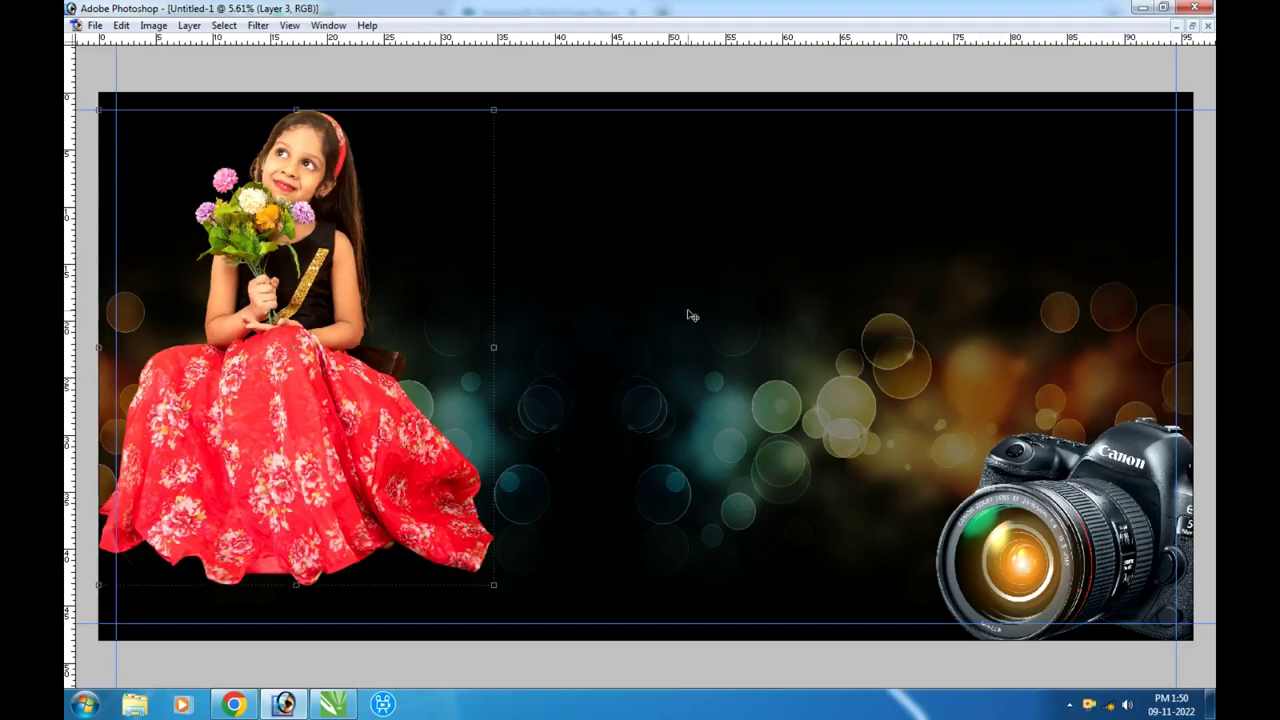
{"action": "key", "text": "ctrl+o"}
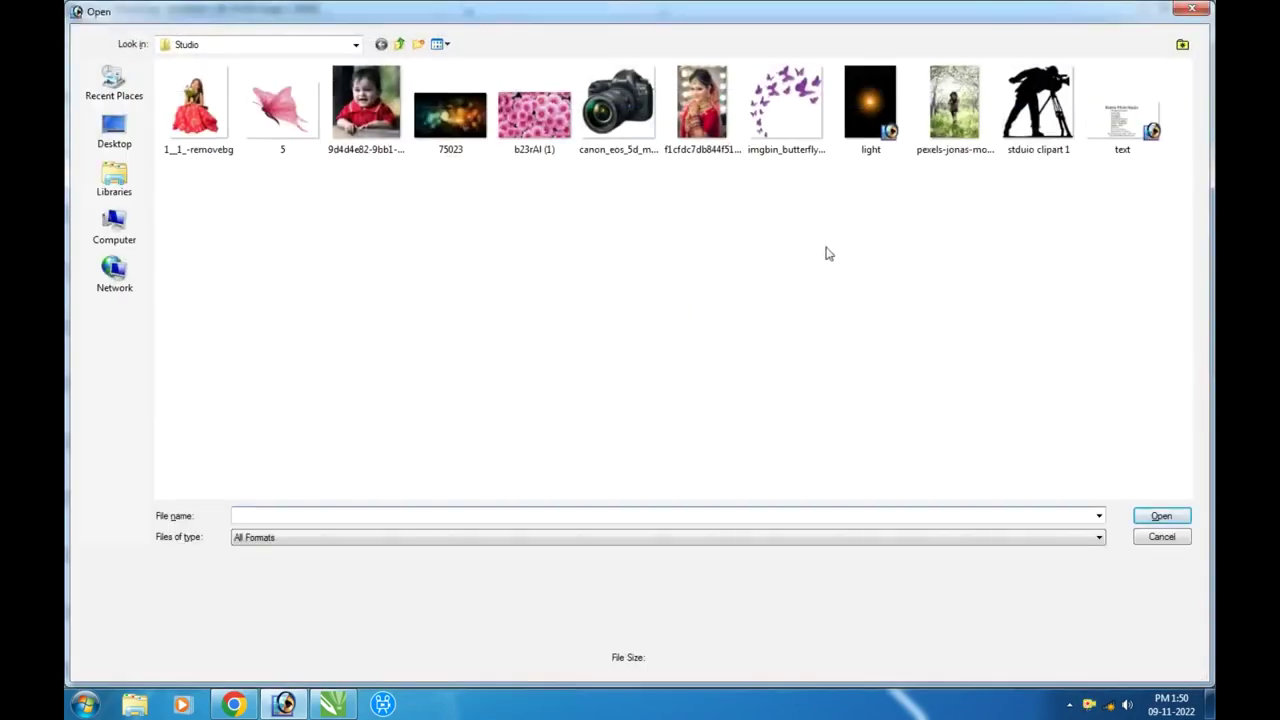
Place the pink flower photo at the banner's top centre and draw an ellipse over it
{"action": "double_click", "coordinate": [541, 128]}
{"action": "mouse_move", "coordinate": [500, 450]}
{"action": "left_mouse_down"}
{"action": "mouse_move", "coordinate": [700, 256]}
{"action": "mouse_move", "coordinate": [830, 172]}
{"action": "left_mouse_up"}
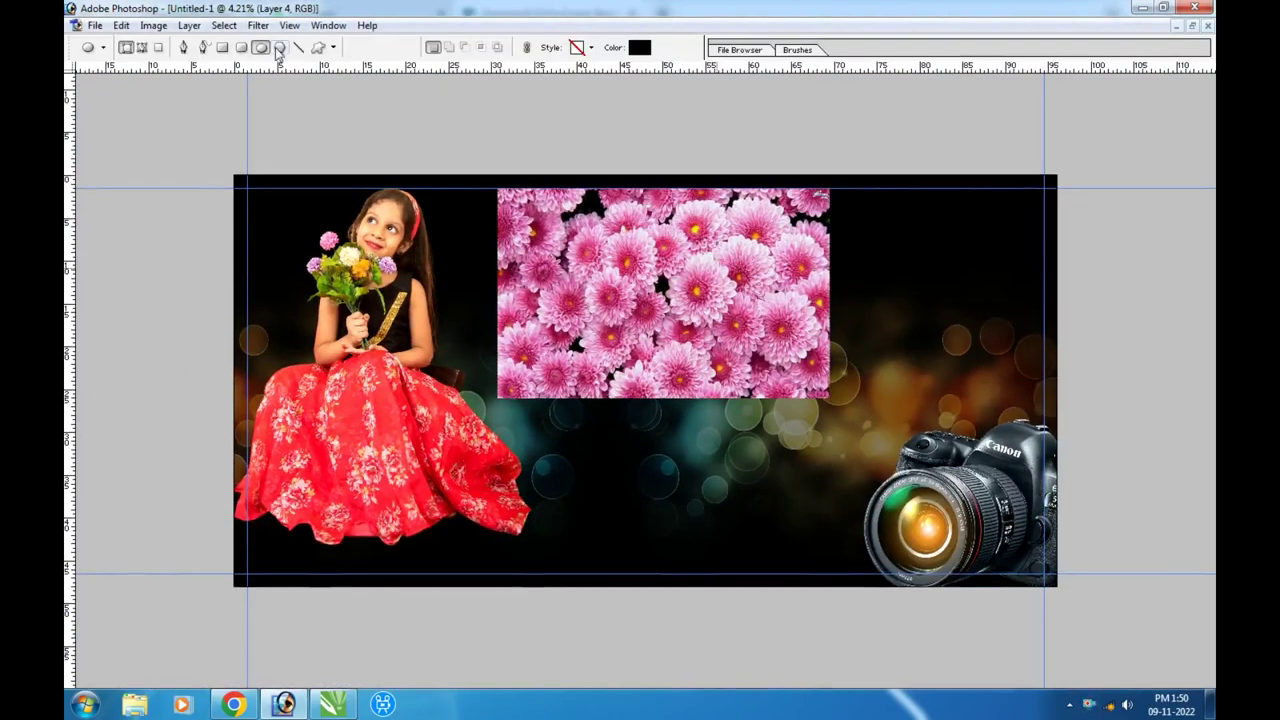
{"action": "left_click_drag", "start_coordinate": [516, 208], "coordinate": [806, 382]}
Give the ellipse a magenta Color Overlay layer style
{"action": "key", "text": "alt+l"}
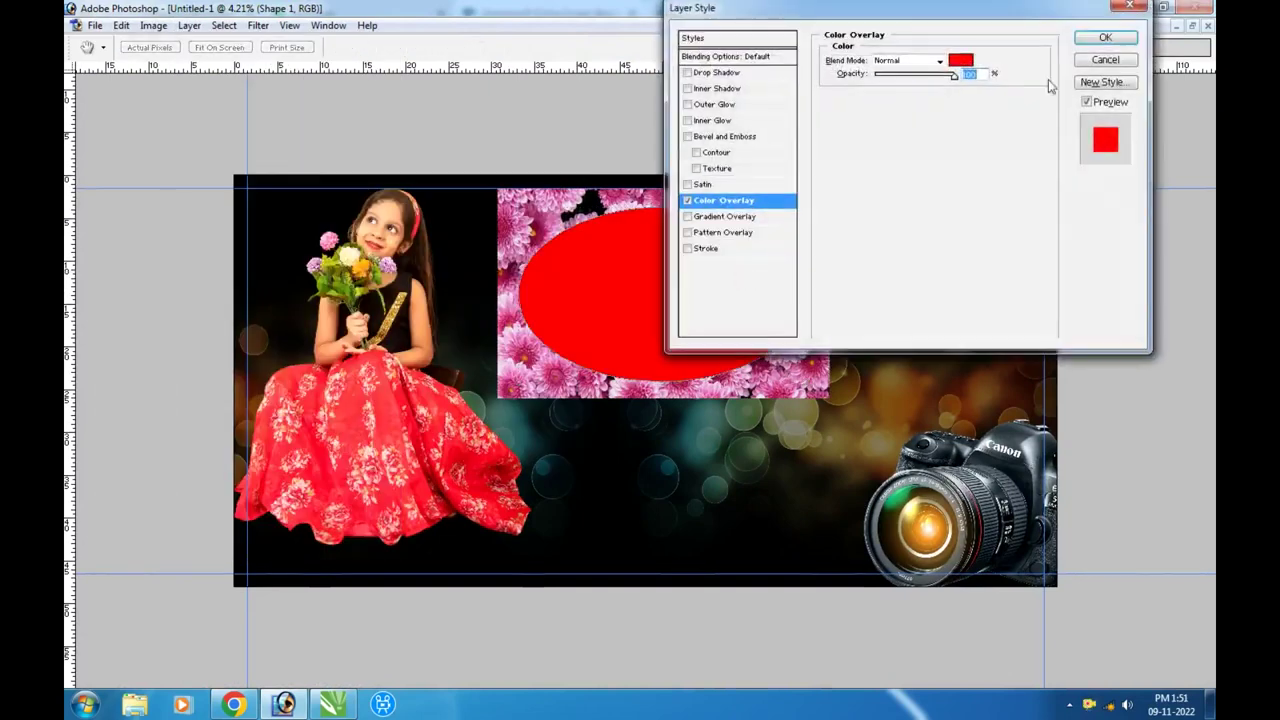
{"action": "left_click", "coordinate": [960, 60]}
{"action": "left_click", "coordinate": [392, 368]}
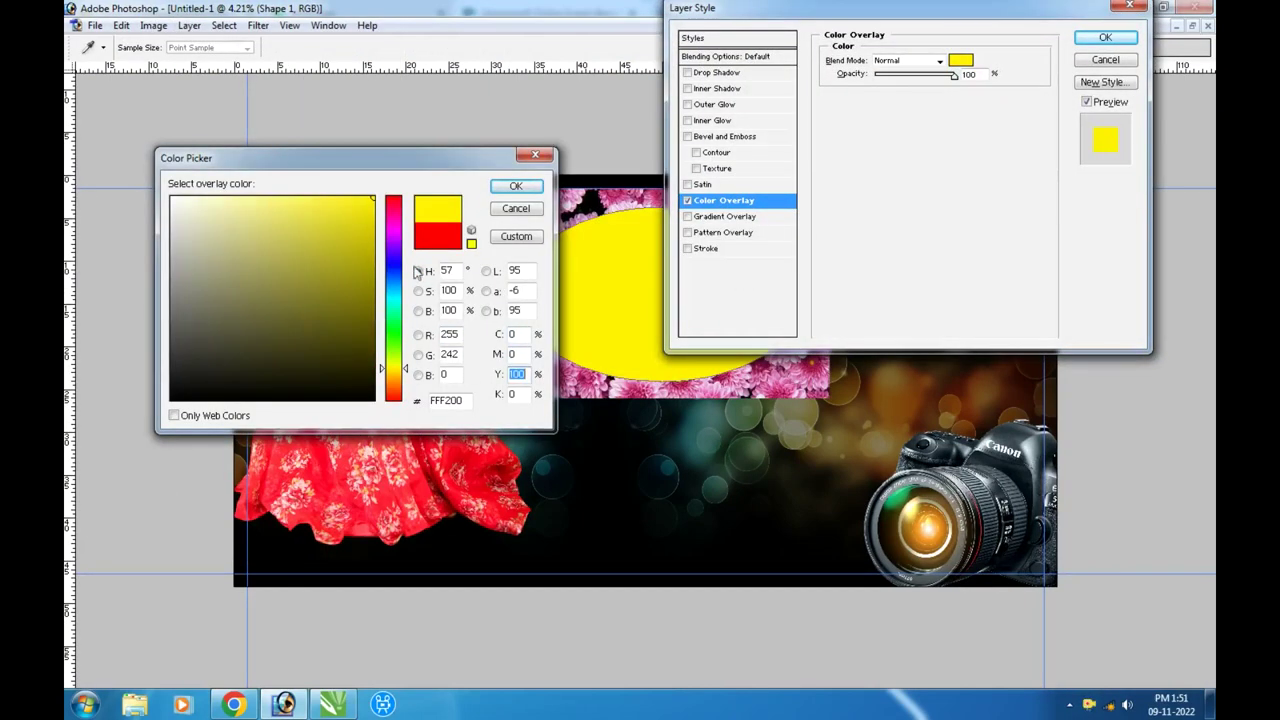
{"action": "left_click", "coordinate": [392, 212]}
{"action": "left_click", "coordinate": [516, 186]}
{"action": "left_click", "coordinate": [1105, 37]}
Enlarge the magenta ellipse slightly over the flower photo
{"action": "key", "text": "ctrl+t"}
{"action": "left_click_drag", "start_coordinate": [806, 208], "coordinate": [817, 197]}
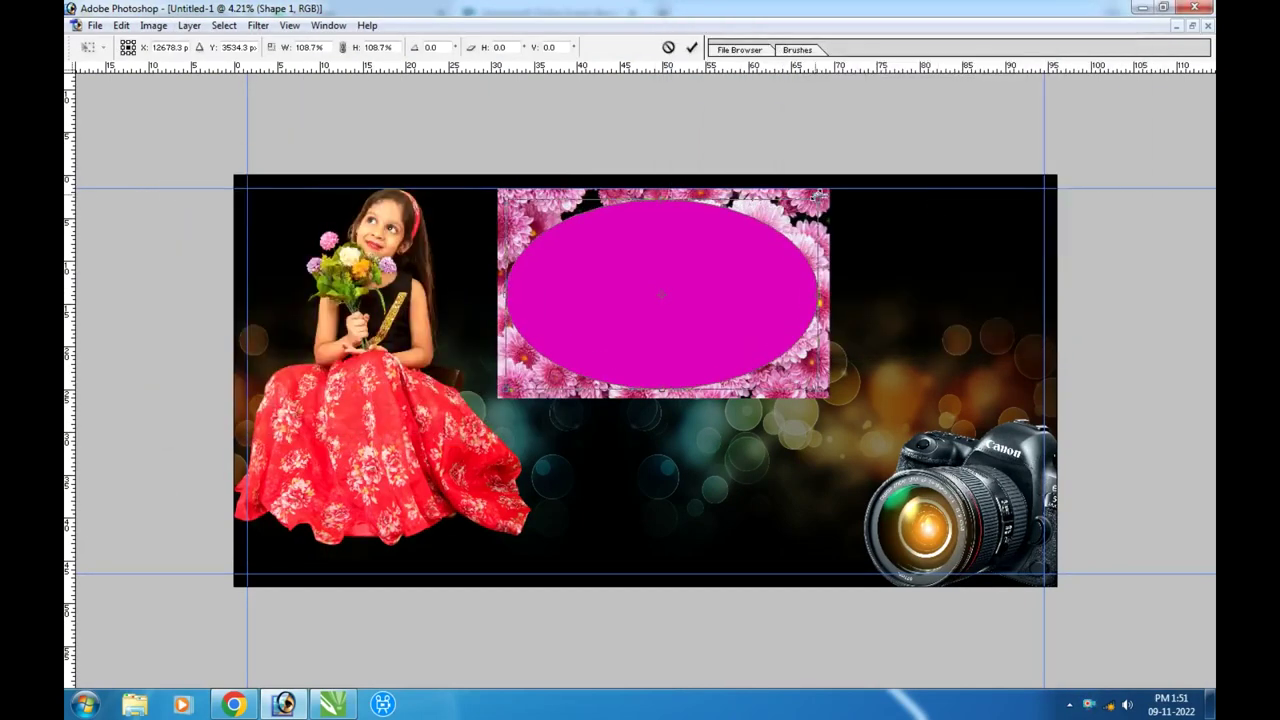
{"action": "key", "text": "Return"}
{"action": "left_click", "coordinate": [258, 25]}
{"action": "mouse_move", "coordinate": [278, 144]}
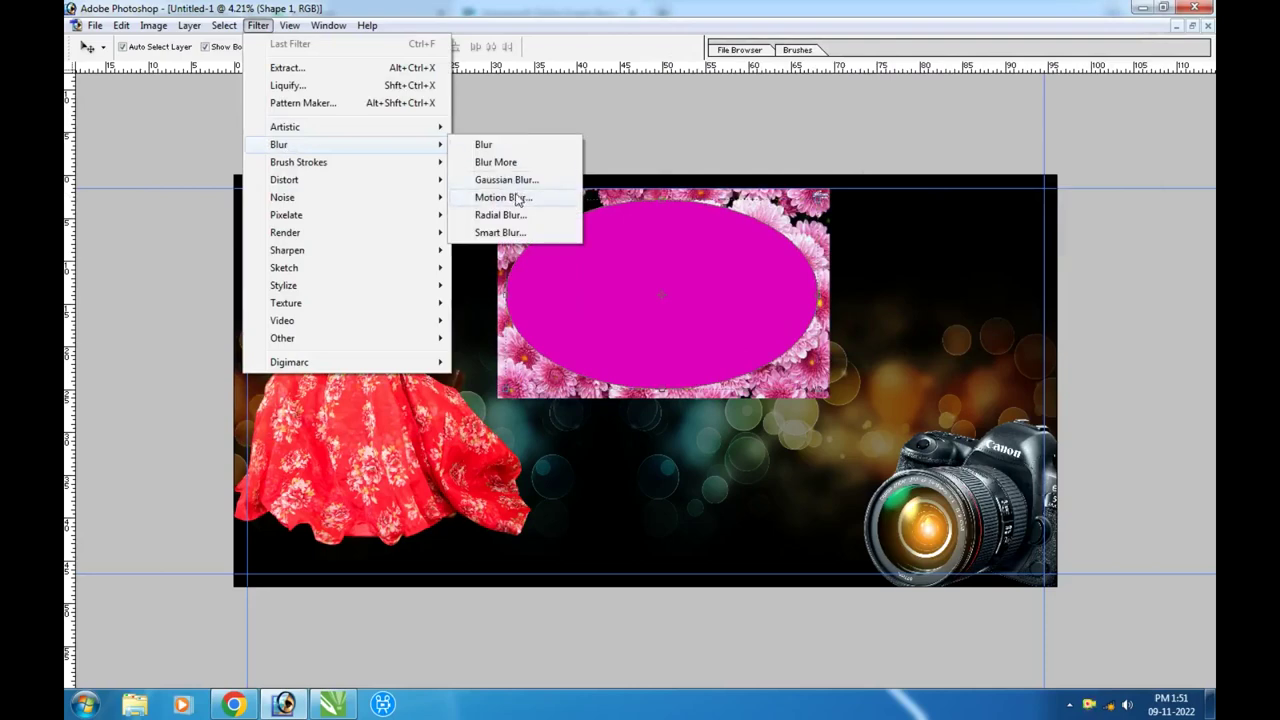
Rasterize the ellipse and apply a Gaussian Blur with radius 250
{"action": "left_click", "coordinate": [510, 197]}
{"action": "left_click", "coordinate": [612, 279]}
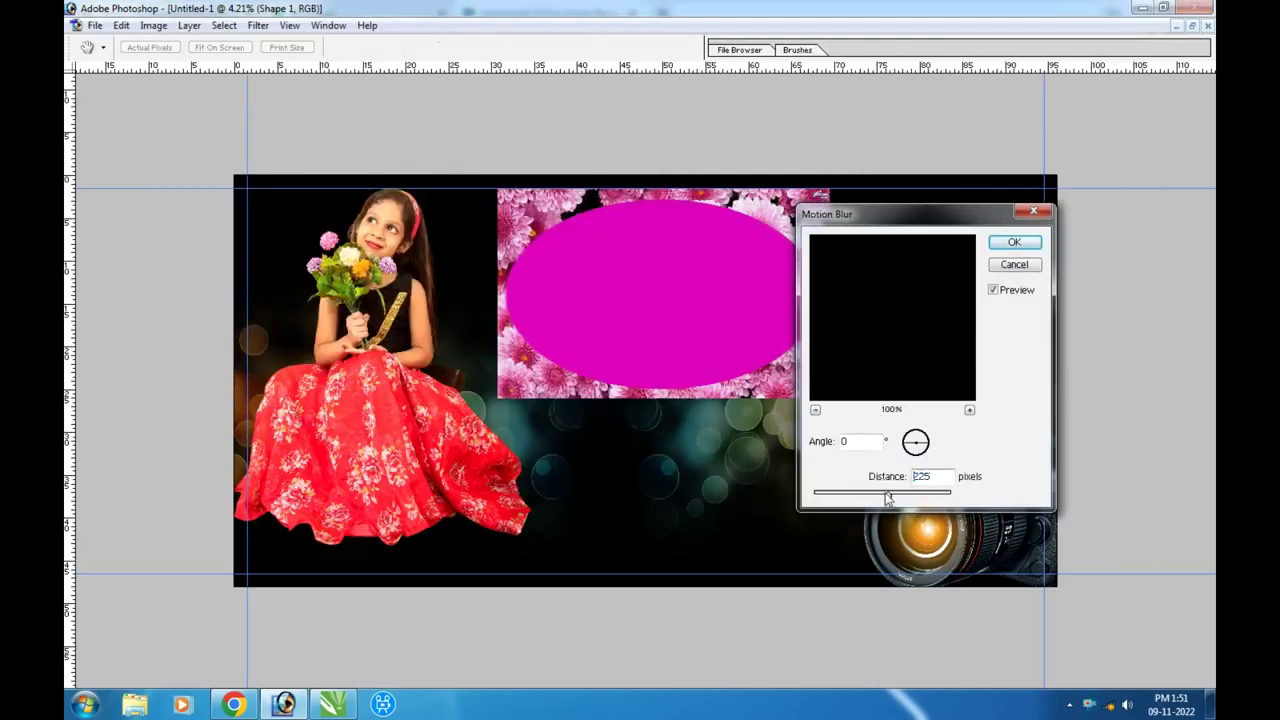
{"action": "left_click", "coordinate": [1014, 264]}
{"action": "left_click", "coordinate": [258, 25]}
{"action": "left_click", "coordinate": [518, 182]}
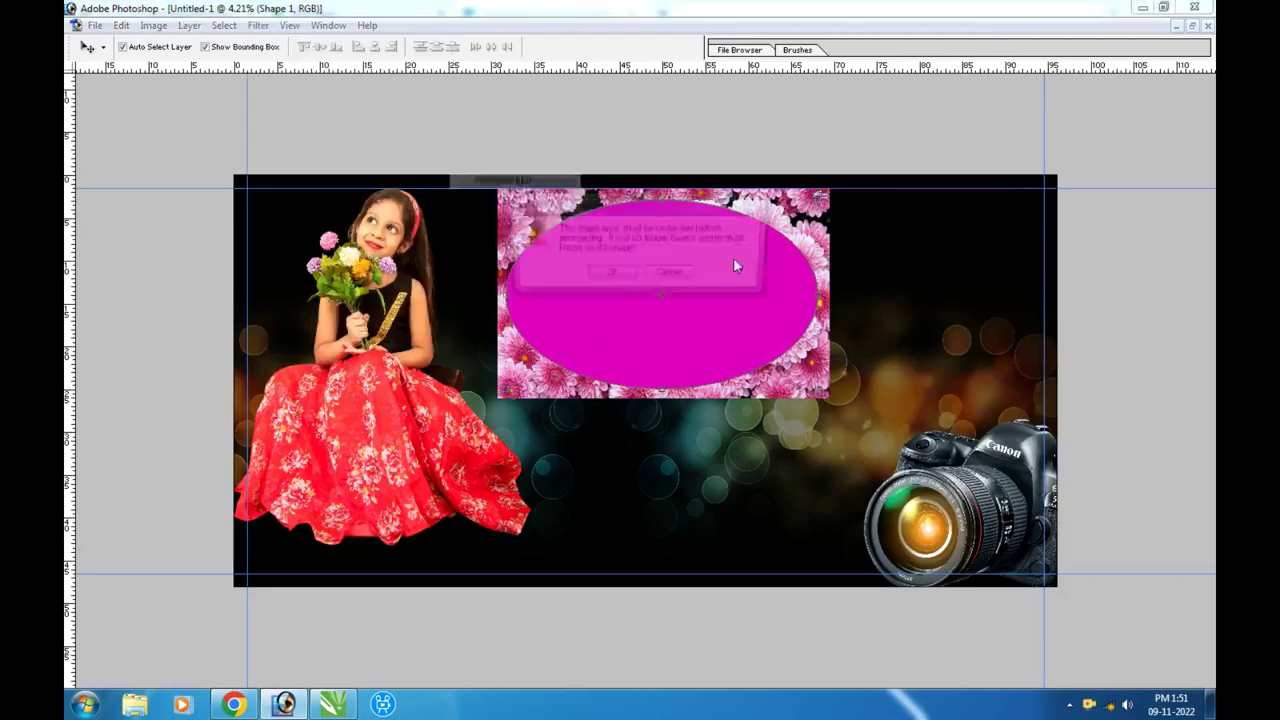
{"action": "left_click_drag", "start_coordinate": [886, 545], "coordinate": [940, 562]}
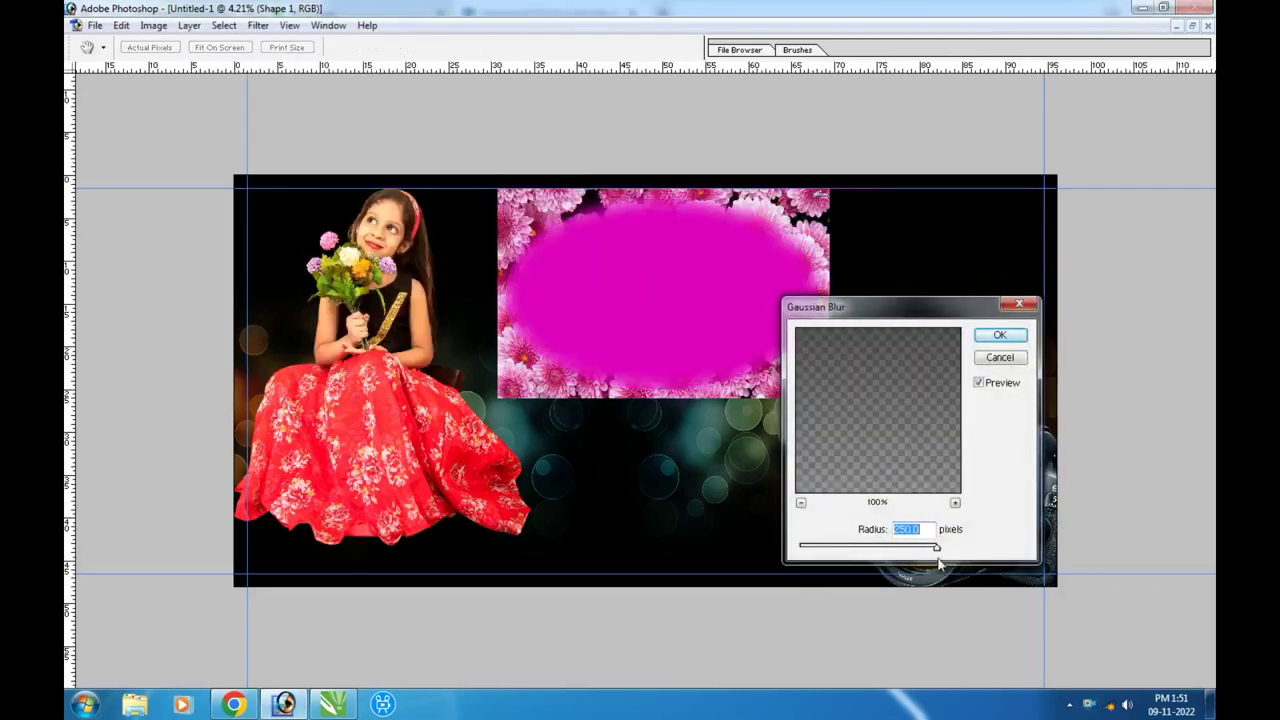
{"action": "left_click", "coordinate": [1000, 334]}
Apply the Gaussian Blur a second time and enlarge the glow across the banner top
{"action": "left_click", "coordinate": [258, 25]}
{"action": "left_click", "coordinate": [518, 182]}
{"action": "left_click", "coordinate": [1000, 334]}
{"action": "key", "text": "ctrl+t"}
{"action": "left_click_drag", "start_coordinate": [830, 190], "coordinate": [994, 110]}
{"action": "key", "text": "Return"}
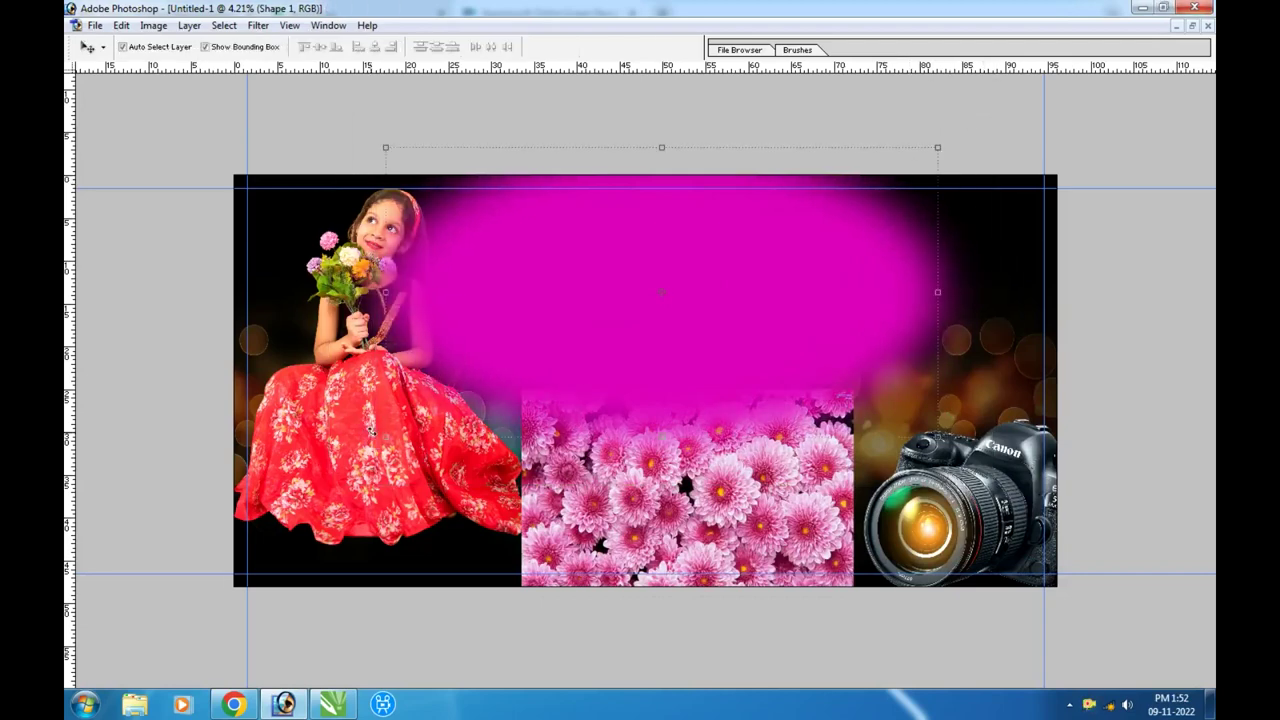
Move the flower photo above the glow and set its blend mode to Linear Burn
{"action": "left_click_drag", "start_coordinate": [688, 520], "coordinate": [661, 333]}
{"action": "key", "text": "ctrl+shift+bracketright"}
{"action": "key", "text": "F7"}
{"action": "left_click", "coordinate": [1090, 418]}
{"action": "key", "text": "Down"}
{"action": "key", "text": "Down"}
{"action": "key", "text": "Down"}
{"action": "key", "text": "Down"}
{"action": "key", "text": "Down"}
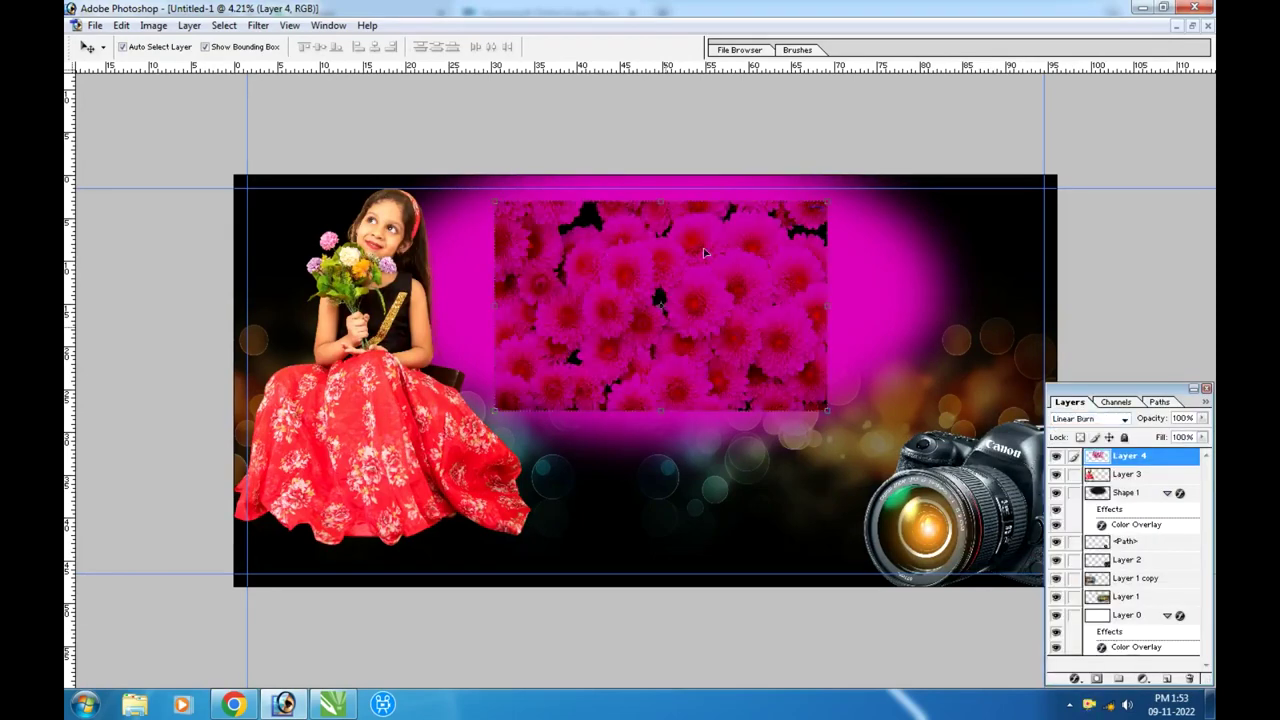
Soften the flower photo's edges with a large soft eraser
{"action": "key", "text": "e"}
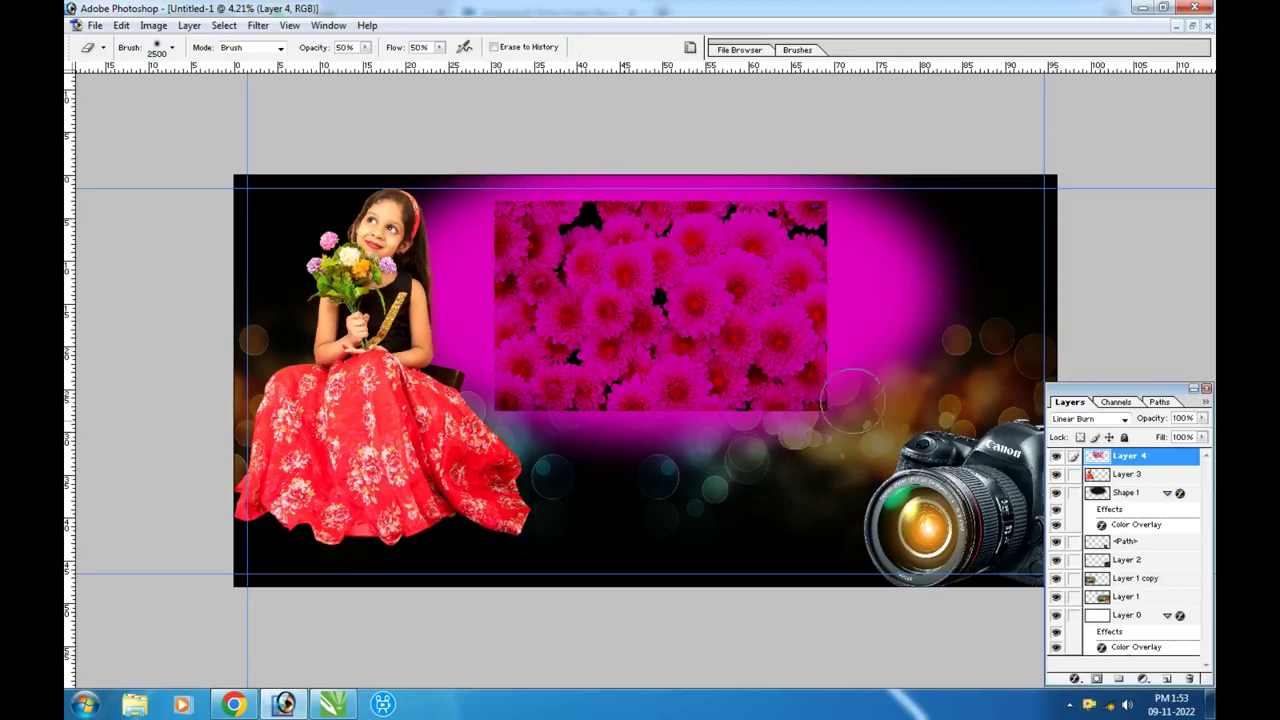
{"action": "left_click_drag", "start_coordinate": [852, 400], "coordinate": [707, 238]}
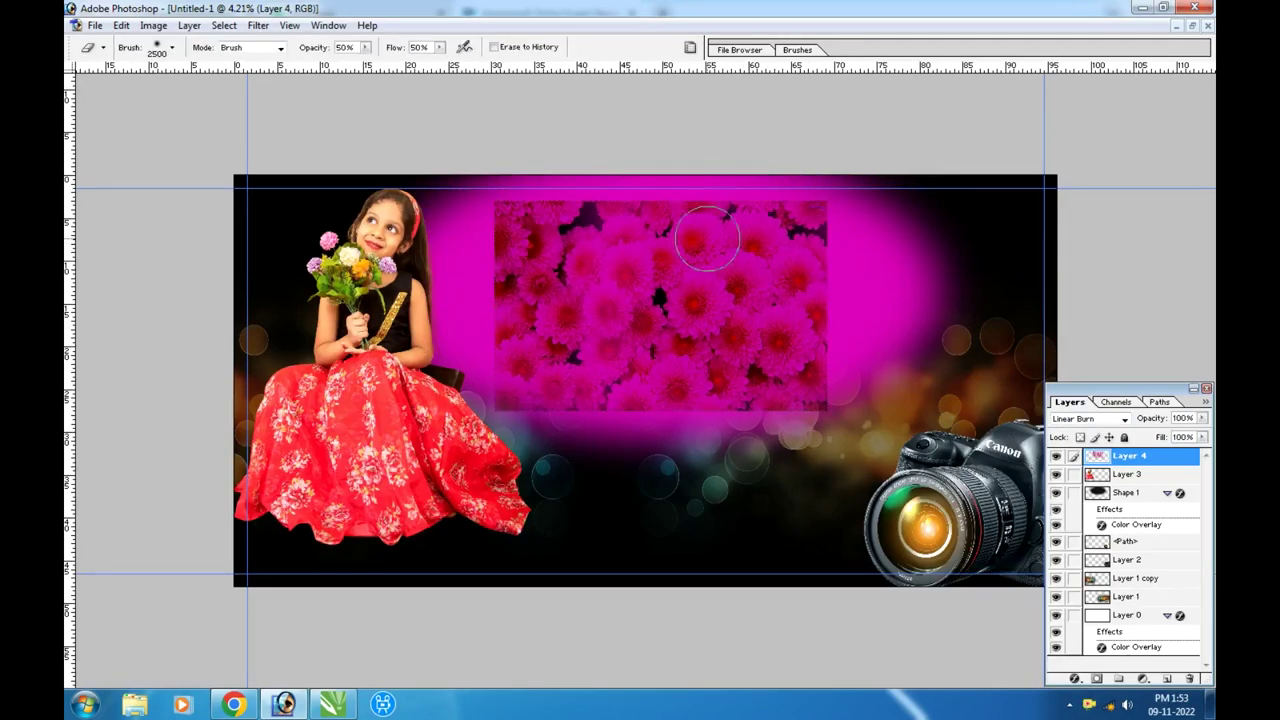
{"action": "mouse_move", "coordinate": [610, 183]}
{"action": "left_mouse_down"}
{"action": "mouse_move", "coordinate": [823, 334]}
{"action": "mouse_move", "coordinate": [543, 423]}
{"action": "mouse_move", "coordinate": [486, 209]}
{"action": "mouse_move", "coordinate": [503, 207]}
{"action": "left_mouse_up"}
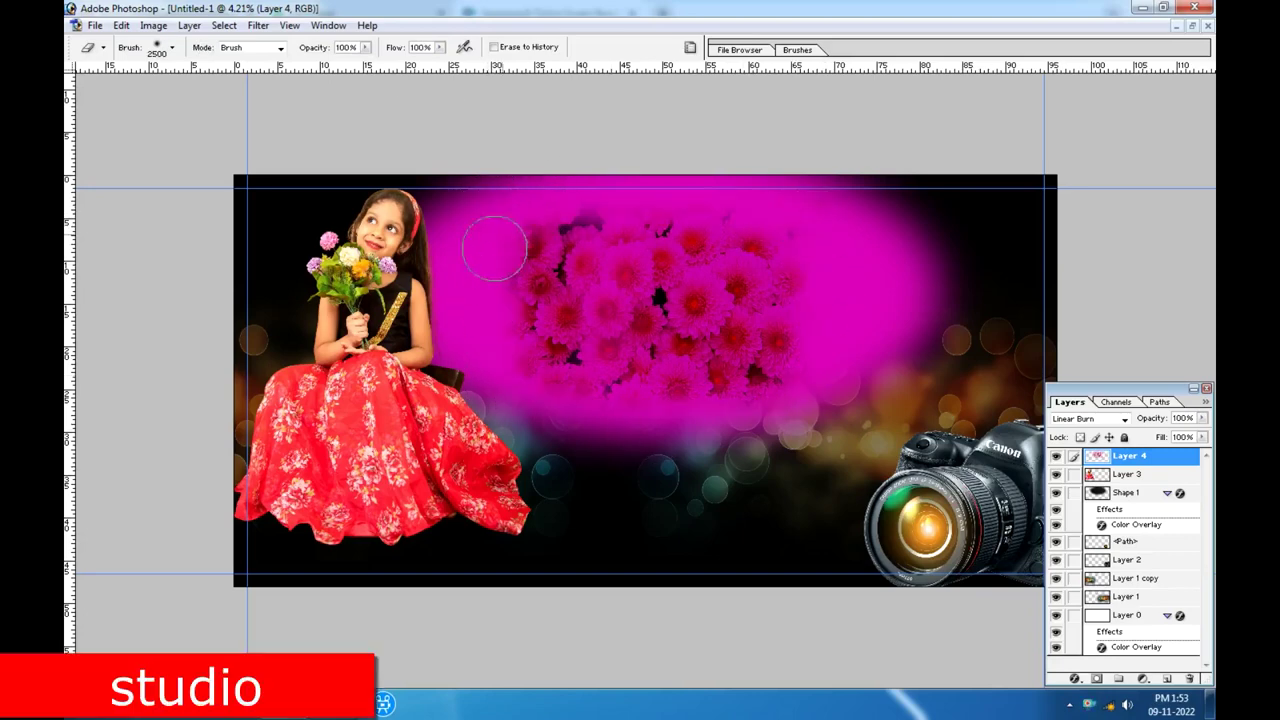
{"action": "key", "text": "ctrl+minus"}
Enlarge the flower photo toward the top right and widen it
{"action": "key", "text": "ctrl+t"}
{"action": "left_click_drag", "start_coordinate": [729, 256], "coordinate": [864, 202]}
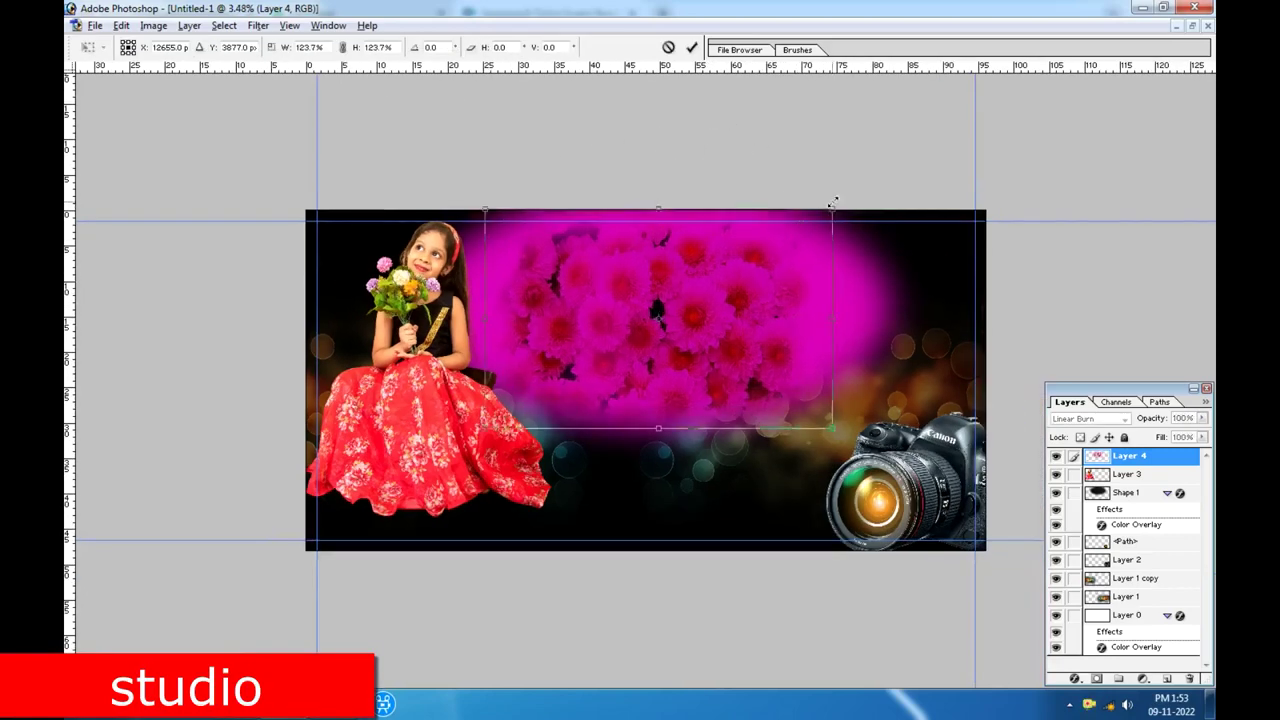
{"action": "left_click_drag", "start_coordinate": [862, 318], "coordinate": [900, 318]}
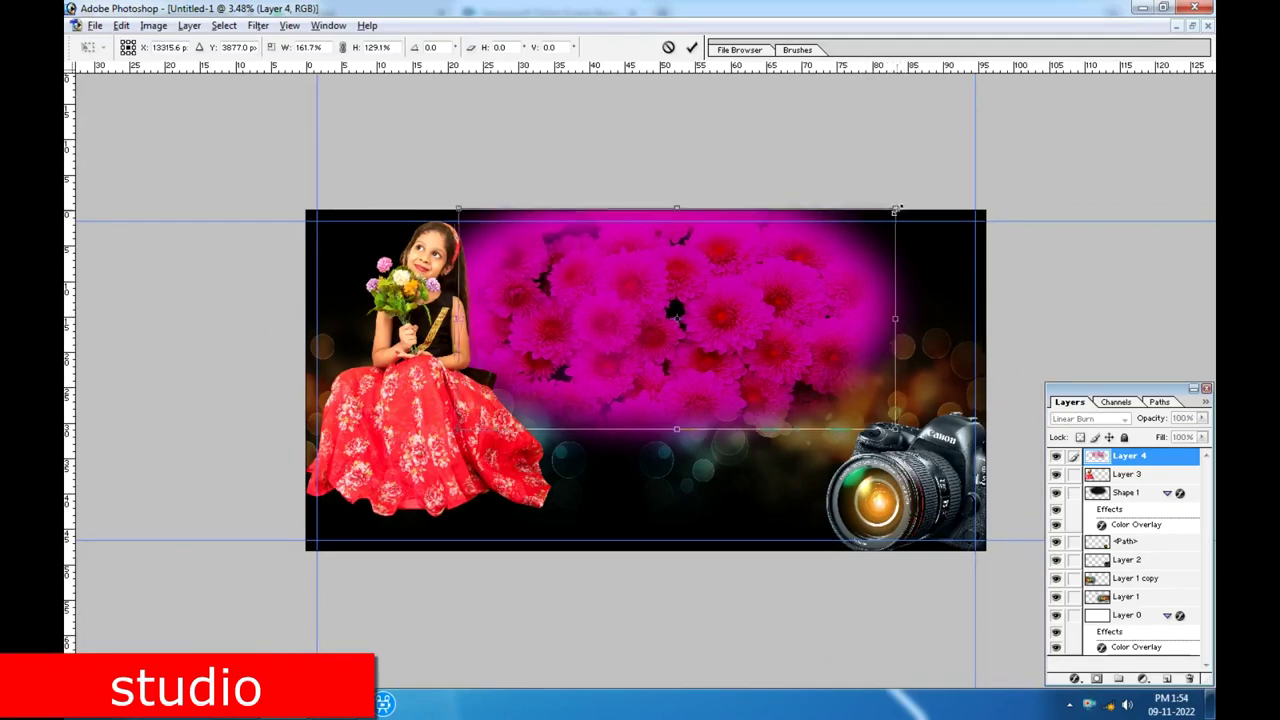
{"action": "left_click", "coordinate": [692, 47]}
{"action": "key", "text": "ctrl+plus"}
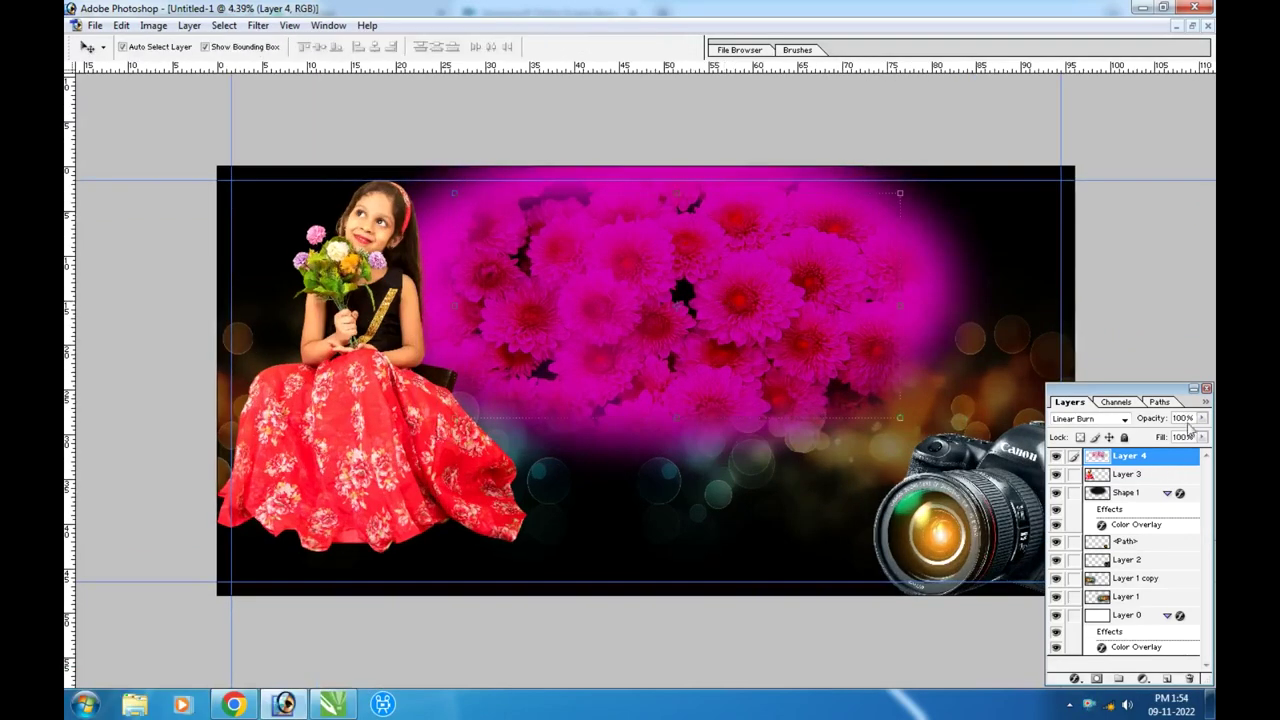
Lower the flower photo's fill to about 51% and select the background layer
{"action": "left_click", "coordinate": [1167, 456]}
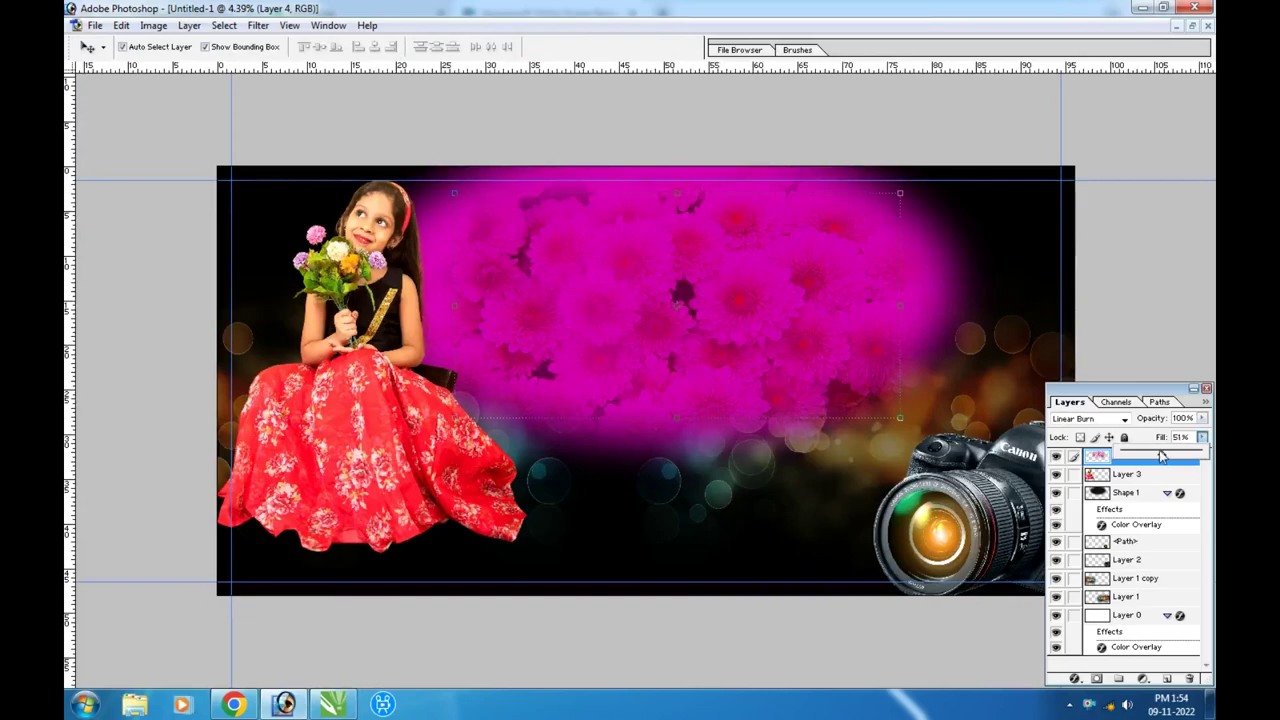
{"action": "left_click", "coordinate": [1128, 615]}
{"action": "key", "text": "Tab"}
{"action": "key", "text": "z"}
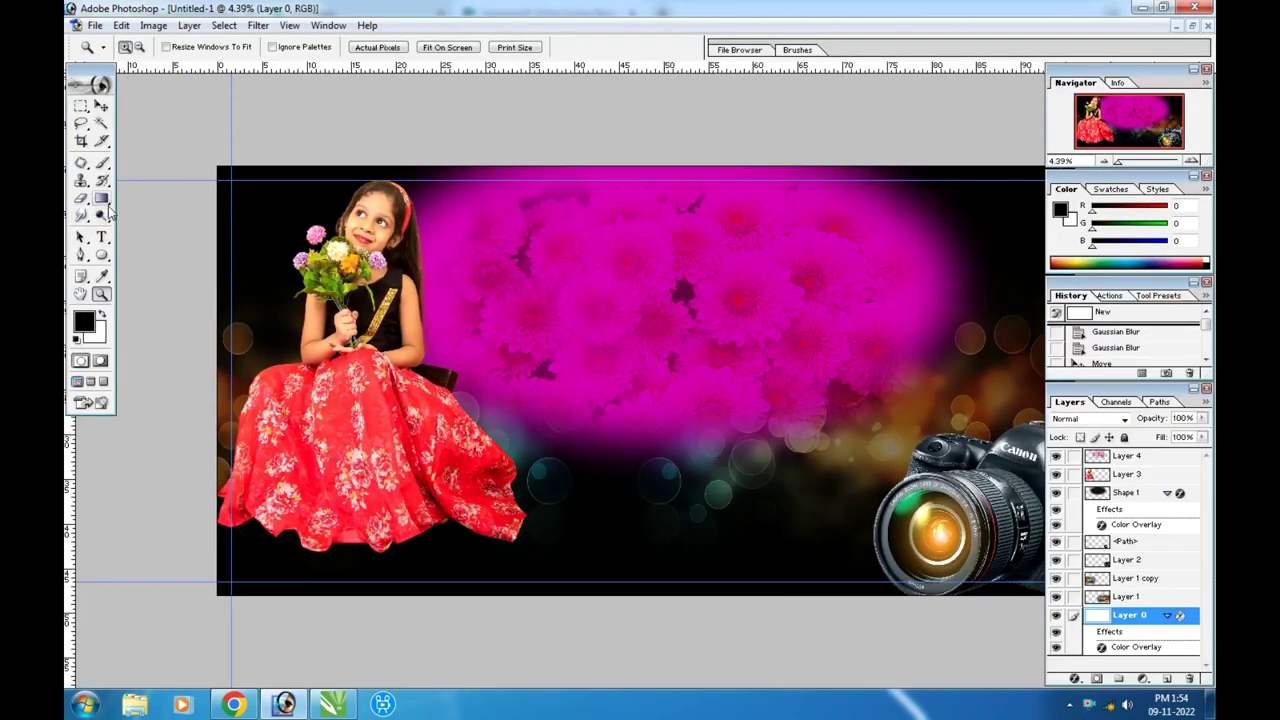
Draw a rectangle right of the glow and give it a white Color Overlay
{"action": "left_click", "coordinate": [101, 254]}
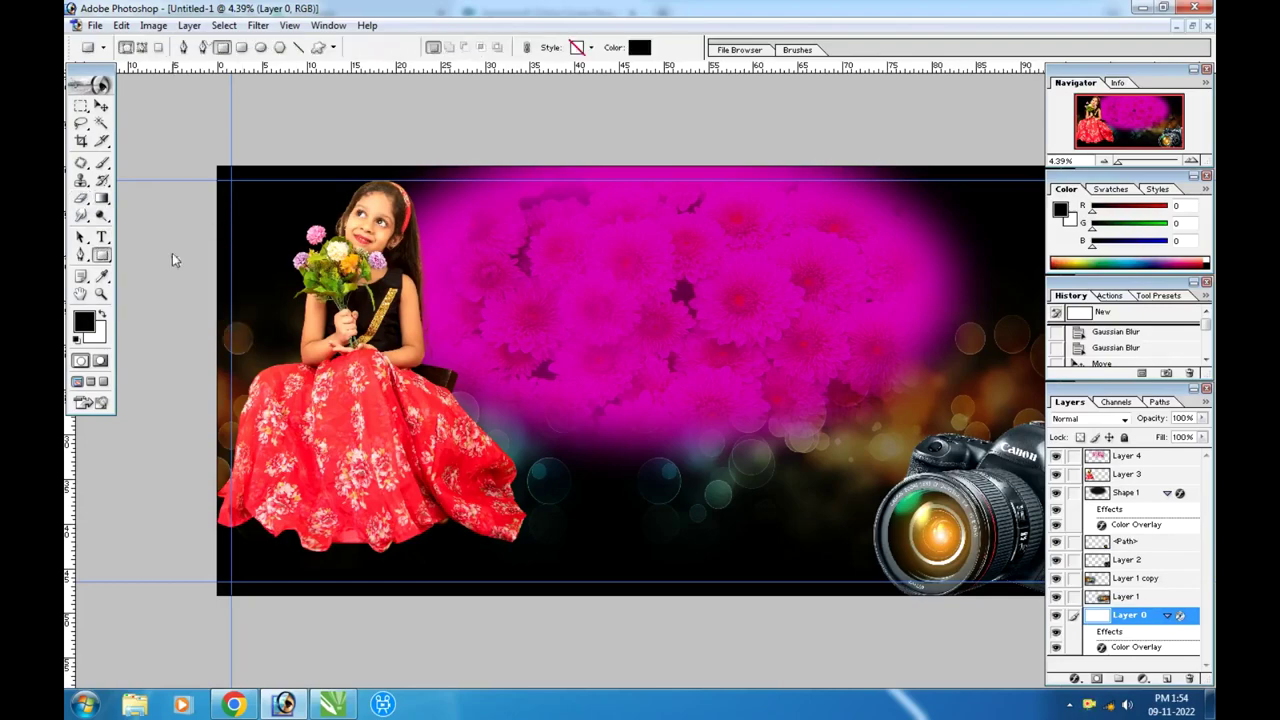
{"action": "key", "text": "ctrl+minus"}
{"action": "left_click_drag", "start_coordinate": [843, 281], "coordinate": [891, 284]}
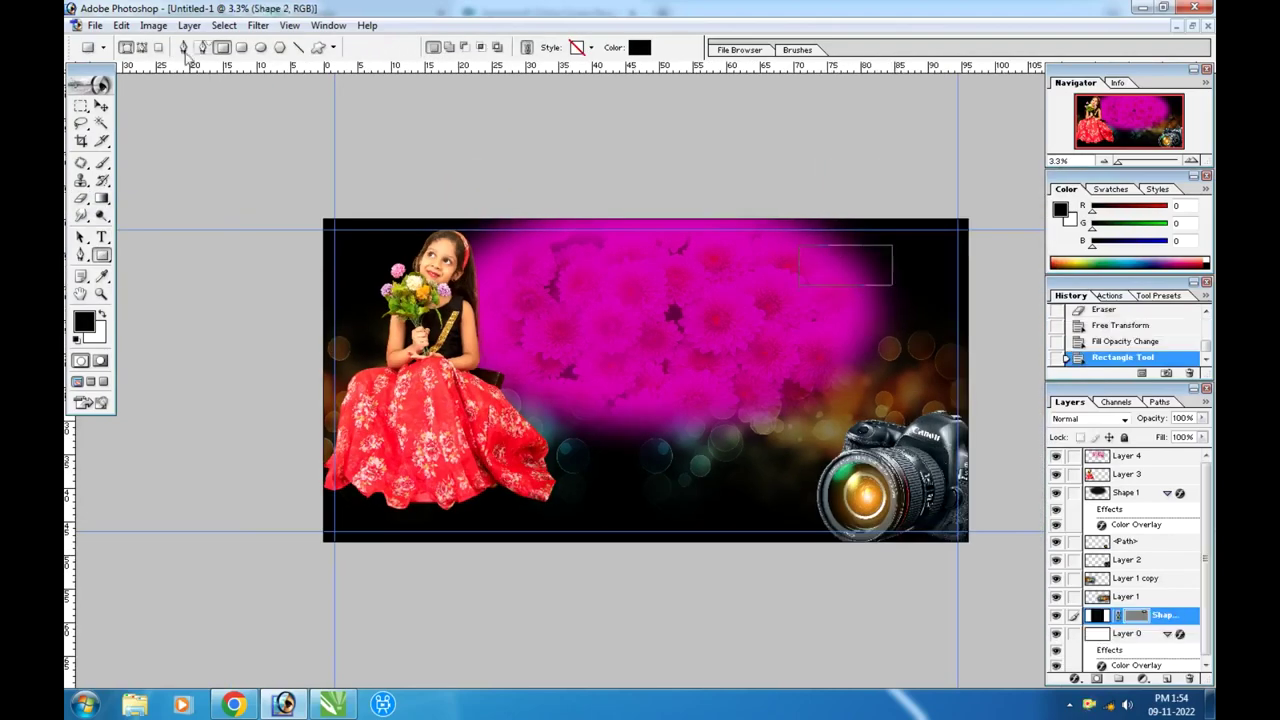
{"action": "key", "text": "v"}
{"action": "double_click", "coordinate": [1160, 615]}
{"action": "left_click", "coordinate": [957, 57]}
{"action": "left_click", "coordinate": [514, 183]}
{"action": "left_click", "coordinate": [1100, 37]}
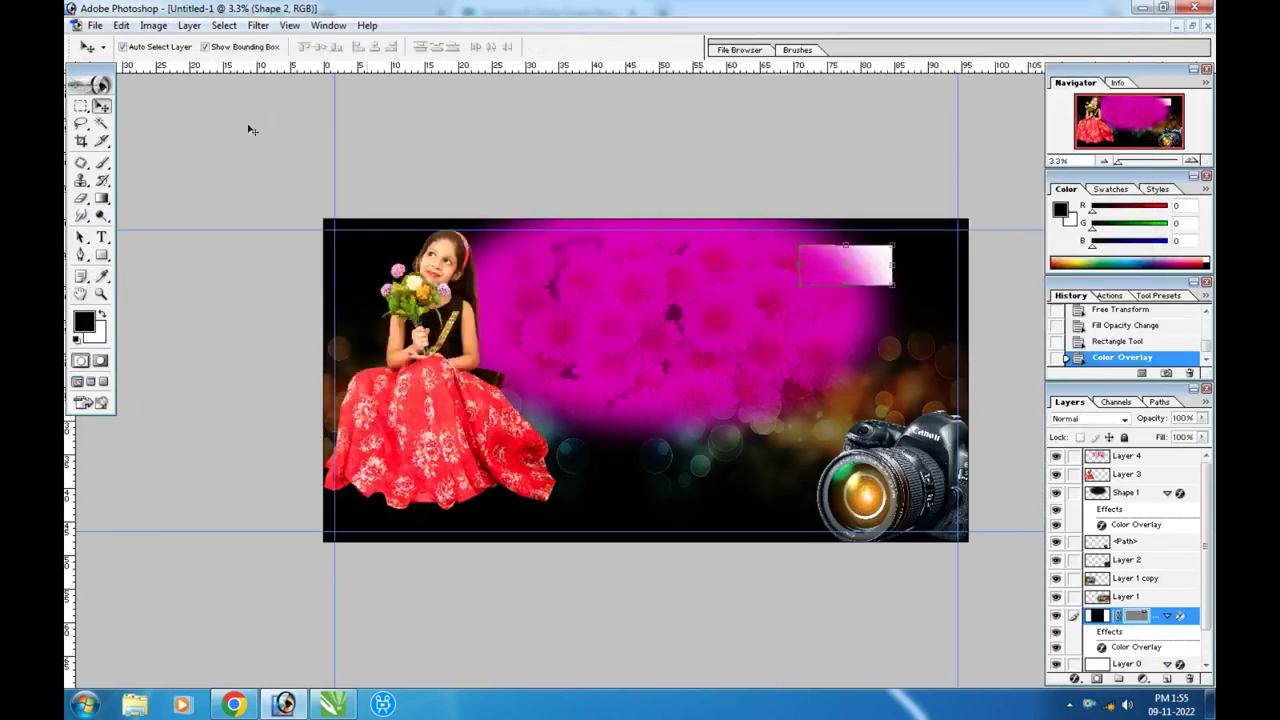
Add a Drop Shadow to the white rectangle
{"action": "key", "text": "z"}
{"action": "left_click", "coordinate": [845, 265]}
{"action": "key", "text": "Tab"}
{"action": "key", "text": "ctrl+0"}
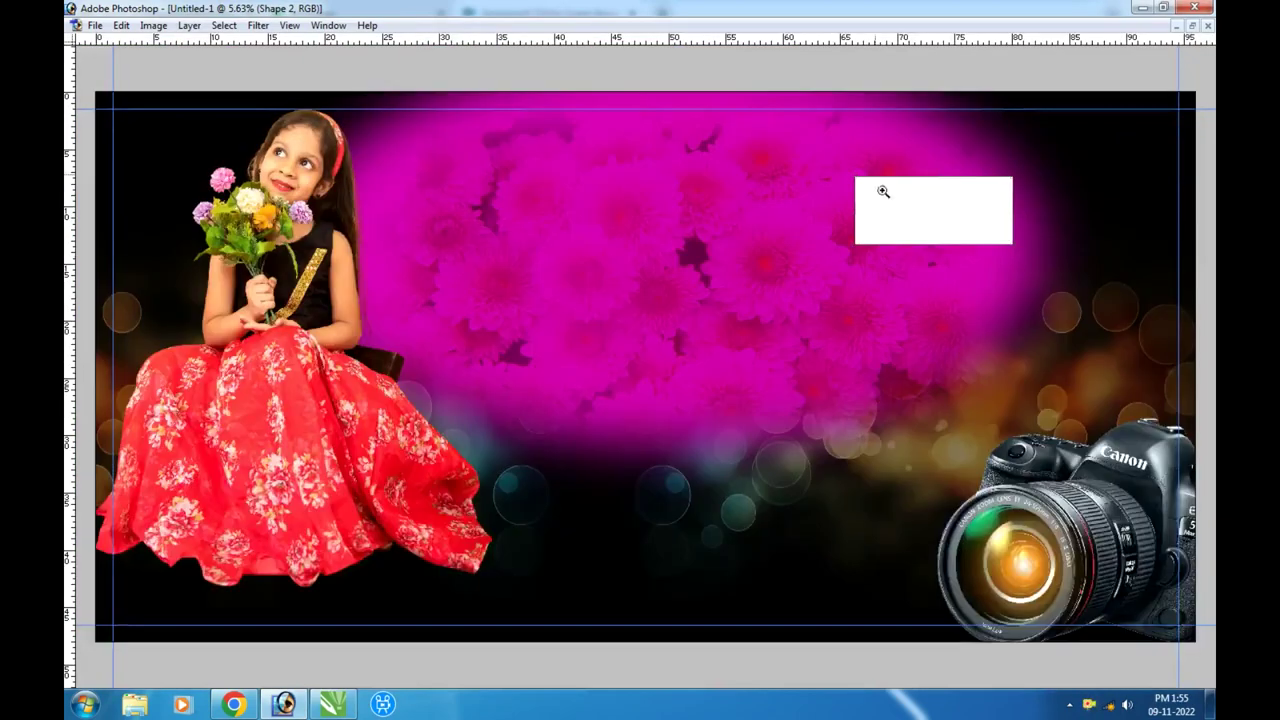
{"action": "left_click", "coordinate": [883, 191]}
{"action": "key", "text": "Tab"}
{"action": "left_click", "coordinate": [1075, 677]}
{"action": "left_click", "coordinate": [1160, 542]}
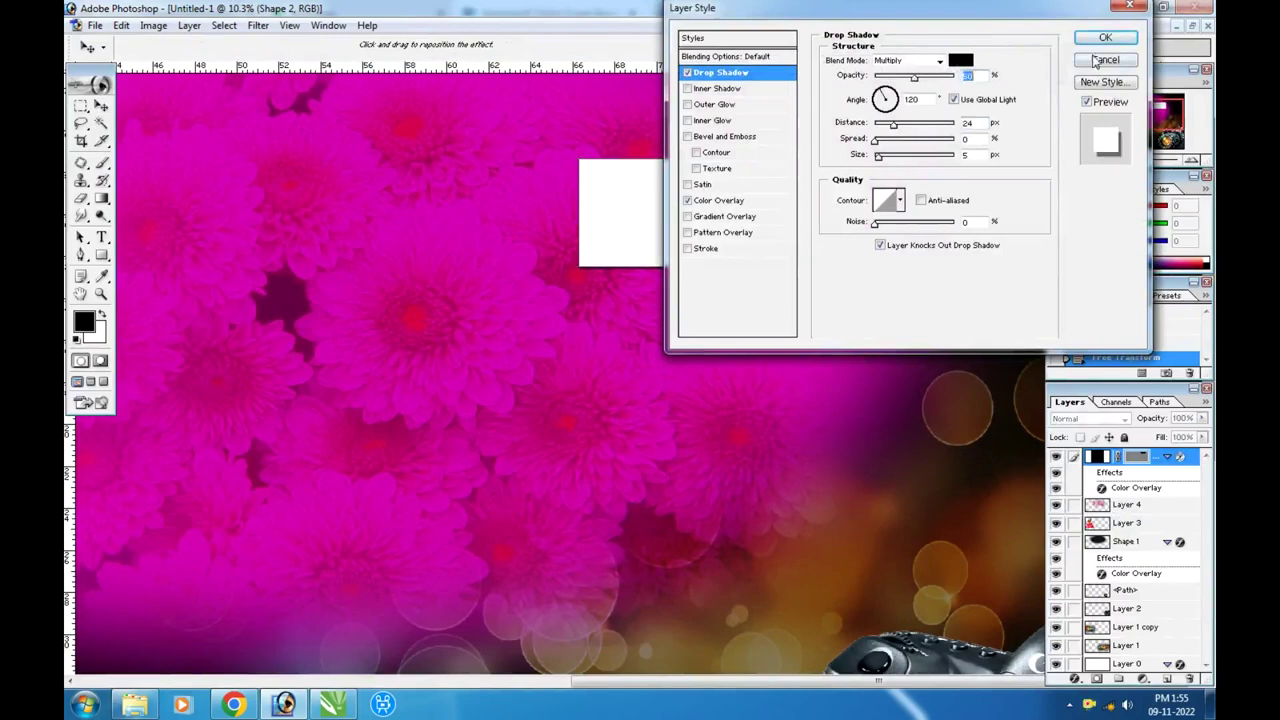
{"action": "left_click", "coordinate": [1105, 37]}
Copy the rectangle lower down and change the copy's overlay colour to magenta
{"action": "left_click_drag", "start_coordinate": [791, 220], "coordinate": [809, 451]}
{"action": "key", "text": "alt+l"}
{"action": "key", "text": "y"}
{"action": "left_click", "coordinate": [640, 206]}
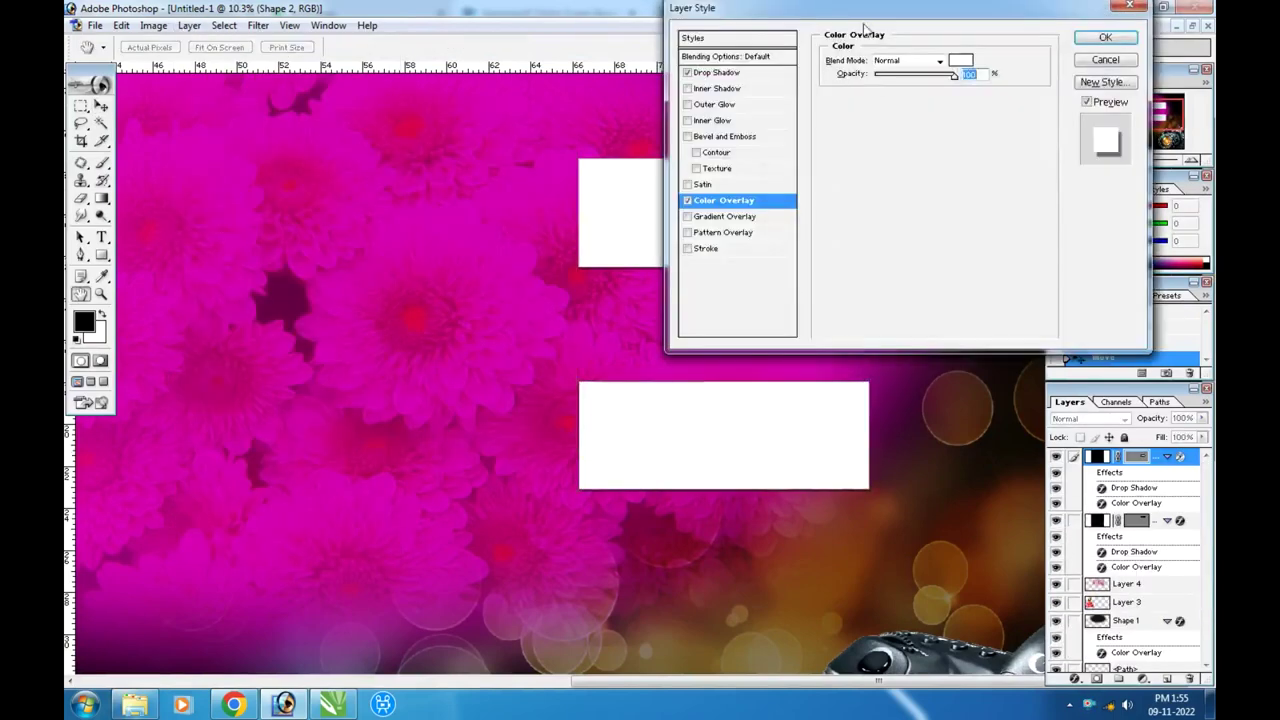
{"action": "left_click", "coordinate": [960, 60]}
{"action": "left_click", "coordinate": [392, 225]}
{"action": "left_click", "coordinate": [329, 271]}
{"action": "left_click", "coordinate": [370, 242]}
{"action": "key", "text": "Return"}
Select both rectangle layers and transform them together
{"action": "key", "text": "Return"}
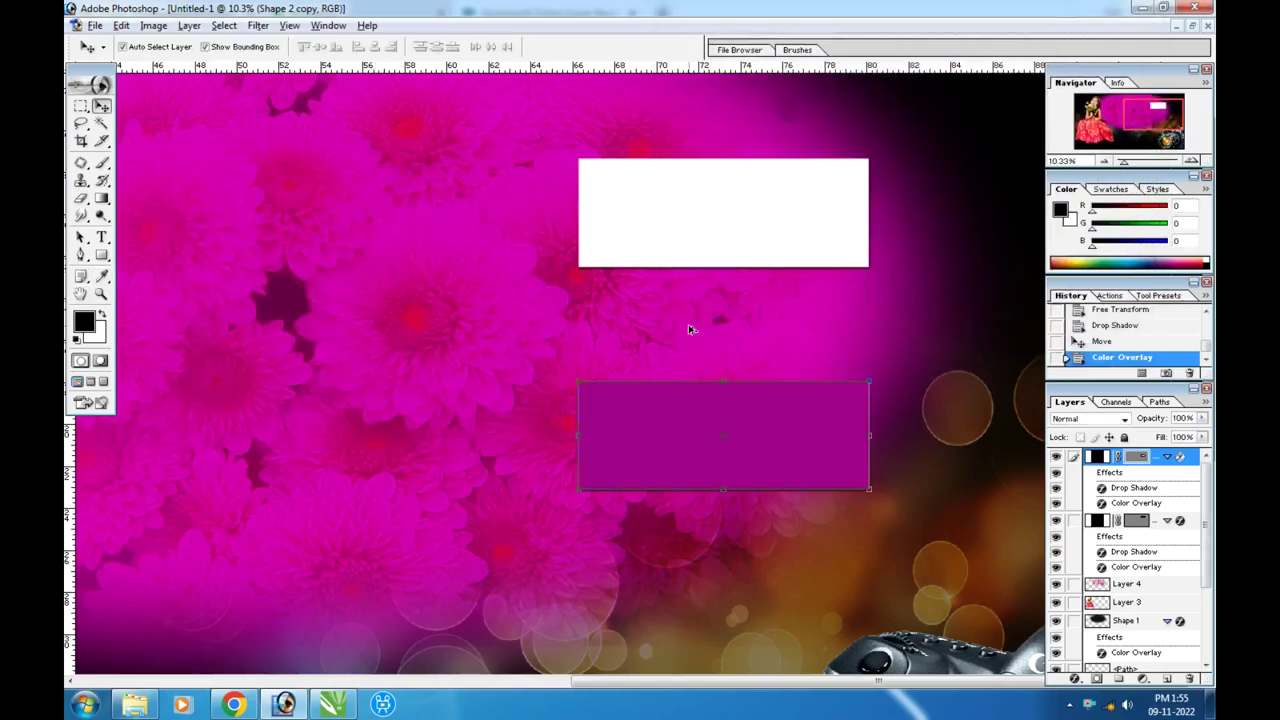
{"action": "key", "text": "ctrl+minus"}
{"action": "key", "text": "ctrl+plus"}
{"action": "right_click", "coordinate": [918, 232]}
{"action": "left_click", "coordinate": [940, 240]}
{"action": "key", "text": "ctrl+t"}
{"action": "key", "text": "Return"}
{"action": "key", "text": "Tab"}
{"action": "key", "text": "ctrl+0"}
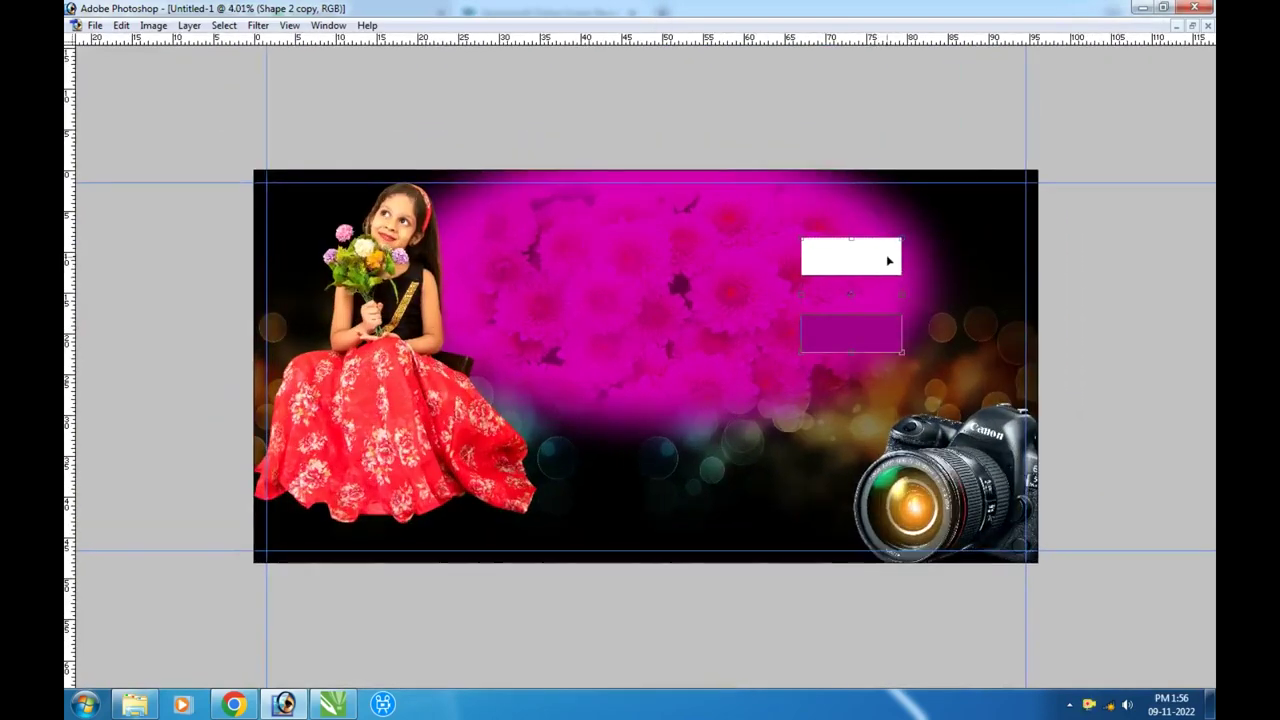
Duplicate the white rectangle and move the copy to the right
{"action": "key", "text": "ctrl+j"}
{"action": "key", "text": "ctrl+t"}
{"action": "left_click_drag", "start_coordinate": [877, 257], "coordinate": [975, 257]}
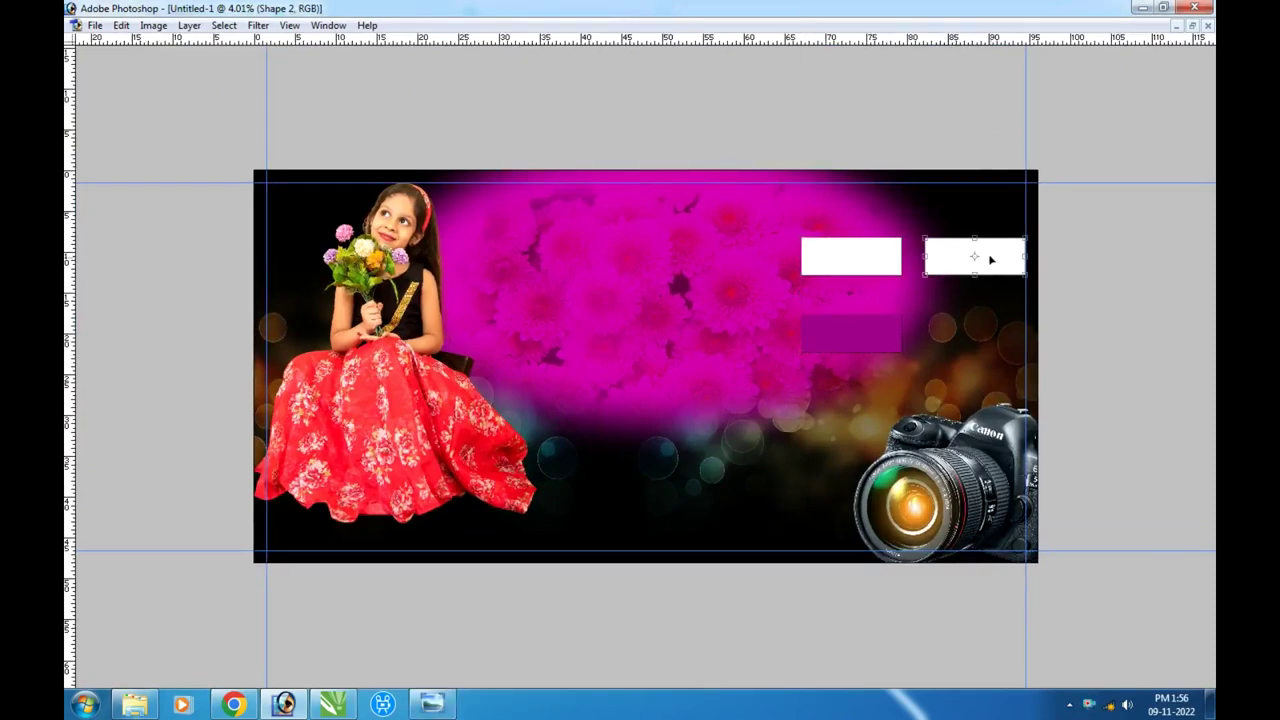
Rotate the rectangle copy into a vertical bar and place a third bar between the two
{"action": "right_click", "coordinate": [982, 261]}
{"action": "left_click", "coordinate": [1058, 438]}
{"action": "key", "text": "ctrl+plus"}
{"action": "mouse_move", "coordinate": [1118, 160]}
{"action": "left_mouse_down"}
{"action": "mouse_move", "coordinate": [1039, 151]}
{"action": "mouse_move", "coordinate": [1166, 119]}
{"action": "left_mouse_up"}
{"action": "key", "text": "Return"}
{"action": "left_click_drag", "start_coordinate": [1040, 149], "coordinate": [1100, 156]}
{"action": "left_click", "coordinate": [189, 25]}
Change the middle bar's Color Overlay to grey
{"action": "left_click", "coordinate": [457, 249]}
{"action": "left_click_drag", "start_coordinate": [760, 23], "coordinate": [254, 113]}
{"action": "left_click", "coordinate": [450, 164]}
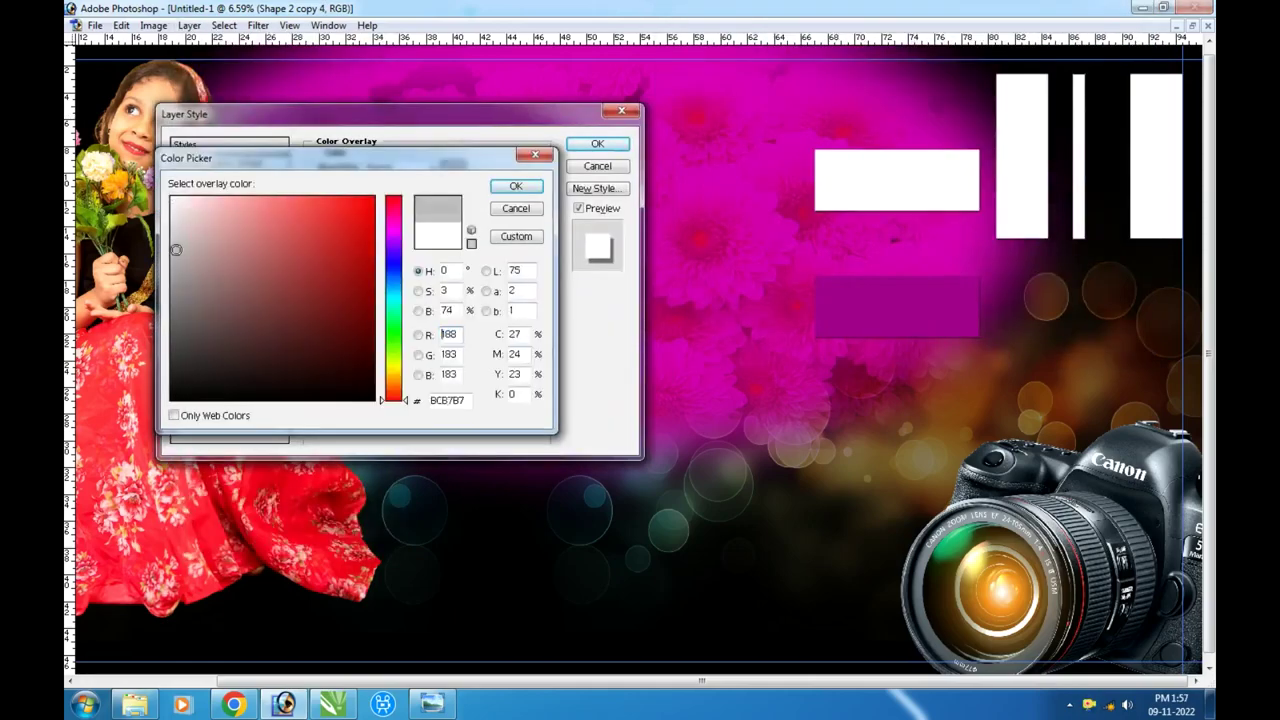
{"action": "left_click_drag", "start_coordinate": [176, 249], "coordinate": [198, 260]}
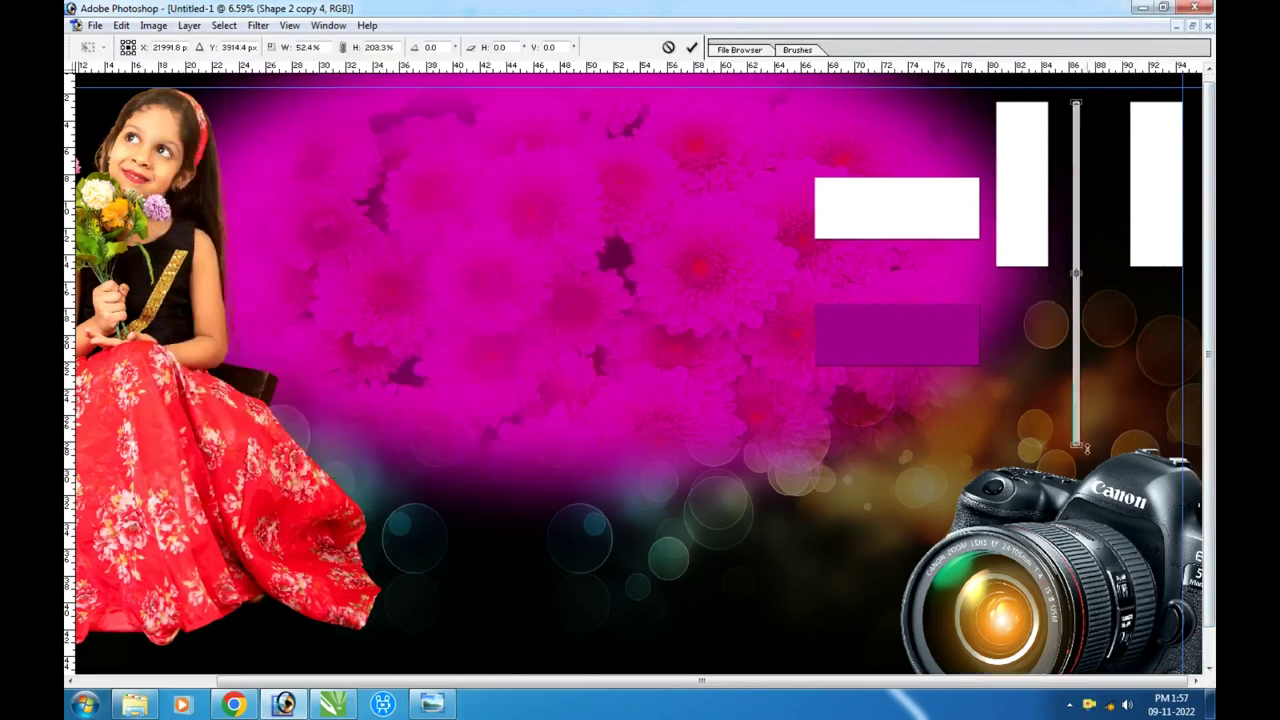
{"action": "key", "text": "Return"}
Narrow the white bar from its left side
{"action": "right_click", "coordinate": [1062, 176]}
{"action": "left_click", "coordinate": [1090, 180]}
{"action": "key", "text": "ctrl+t"}
{"action": "left_click_drag", "start_coordinate": [1004, 295], "coordinate": [1015, 295]}
{"action": "key", "text": "Return"}
{"action": "left_click", "coordinate": [1091, 163]}
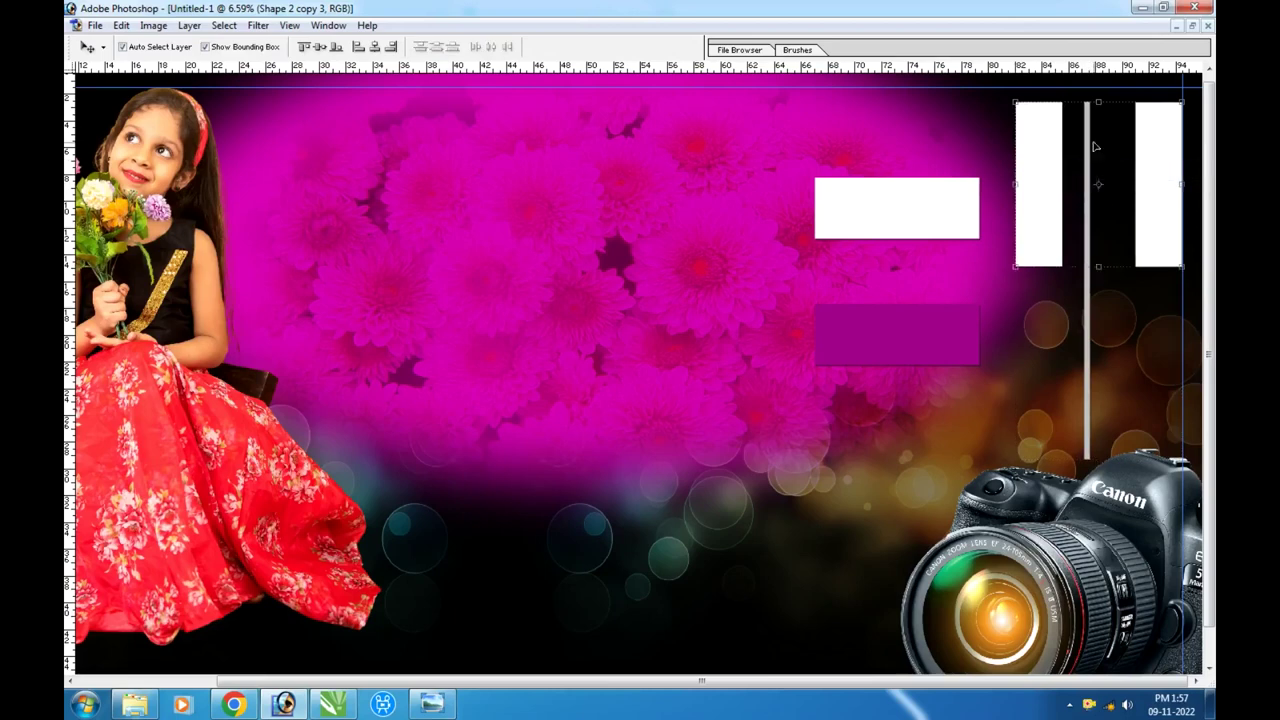
{"action": "left_click_drag", "start_coordinate": [1043, 90], "coordinate": [1200, 175]}
Alt-drag copies of the grey bar to form three thin grey stripes
{"action": "right_click", "coordinate": [412, 190]}
{"action": "left_click", "coordinate": [436, 203]}
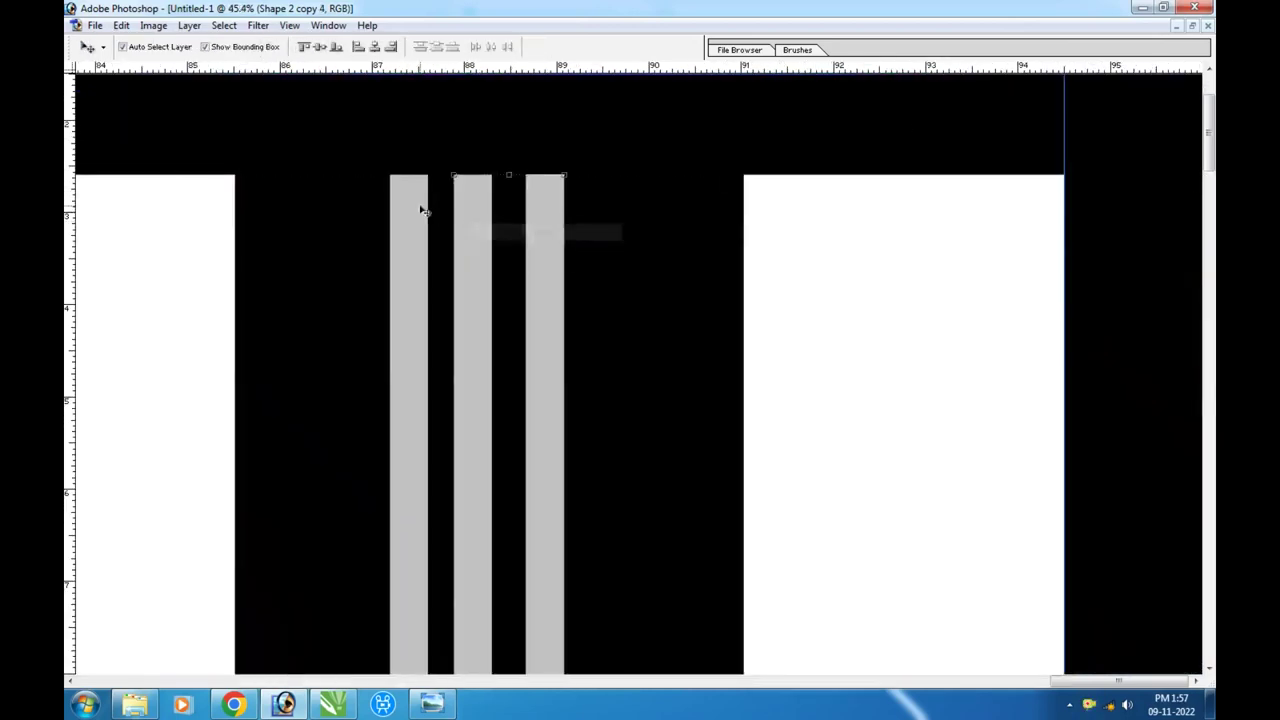
{"action": "left_click_drag", "start_coordinate": [423, 206], "coordinate": [449, 213]}
{"action": "key", "text": "ctrl+0"}
{"action": "key", "text": "ctrl+t"}
{"action": "key", "text": "Return"}
{"action": "right_click", "coordinate": [1005, 344]}
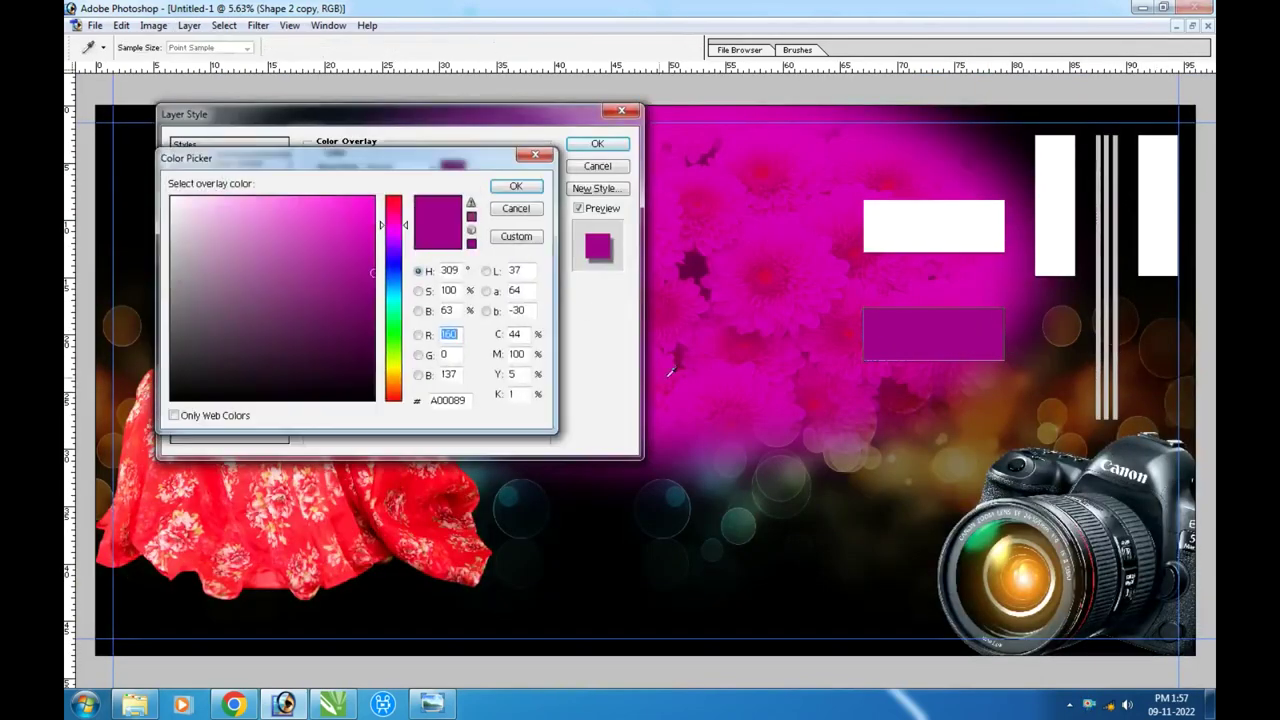
Paste the red layer style onto the right bar and shorten the bars from the bottom
{"action": "right_click", "coordinate": [1171, 243]}
{"action": "left_click", "coordinate": [1110, 243]}
{"action": "left_click", "coordinate": [189, 25]}
{"action": "left_click", "coordinate": [456, 344]}
{"action": "key", "text": "ctrl+t"}
{"action": "left_click_drag", "start_coordinate": [1117, 278], "coordinate": [1118, 253]}
{"action": "key", "text": "Return"}
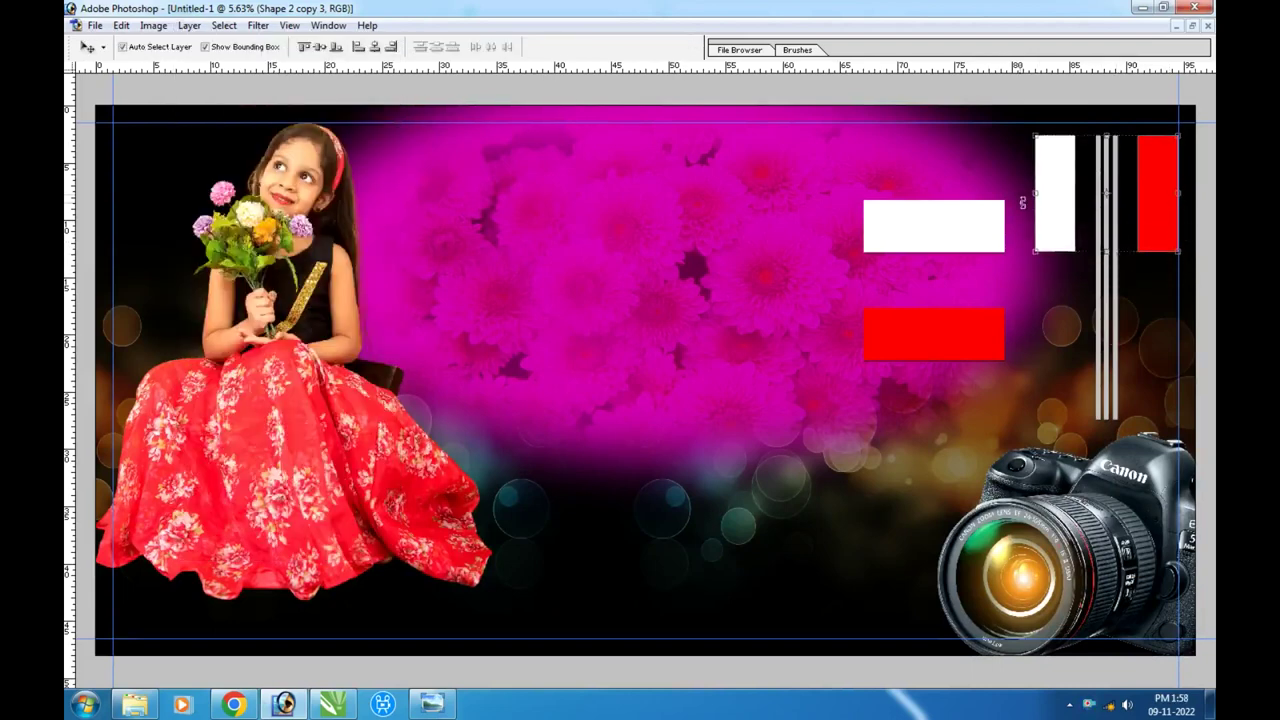
Alt-drag copies of the white and red bars into a second row below
{"action": "left_click_drag", "start_coordinate": [1045, 195], "coordinate": [1068, 355]}
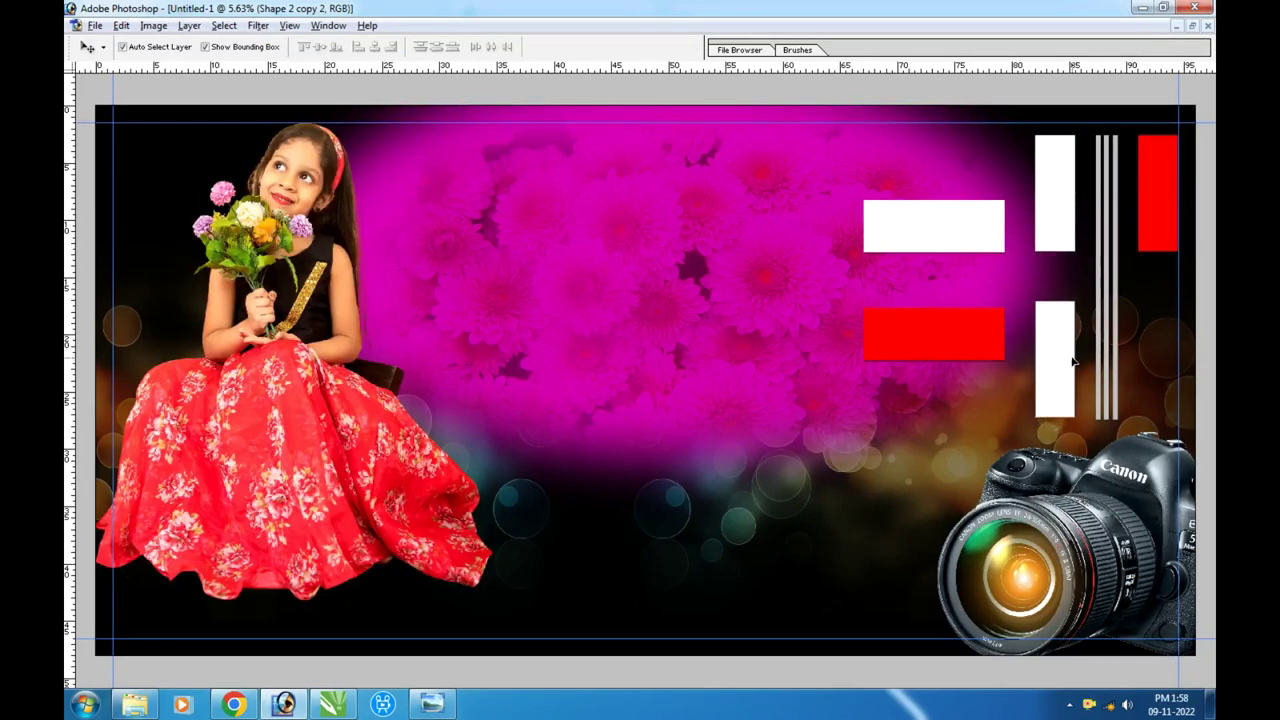
{"action": "left_click_drag", "start_coordinate": [1163, 280], "coordinate": [1153, 395]}
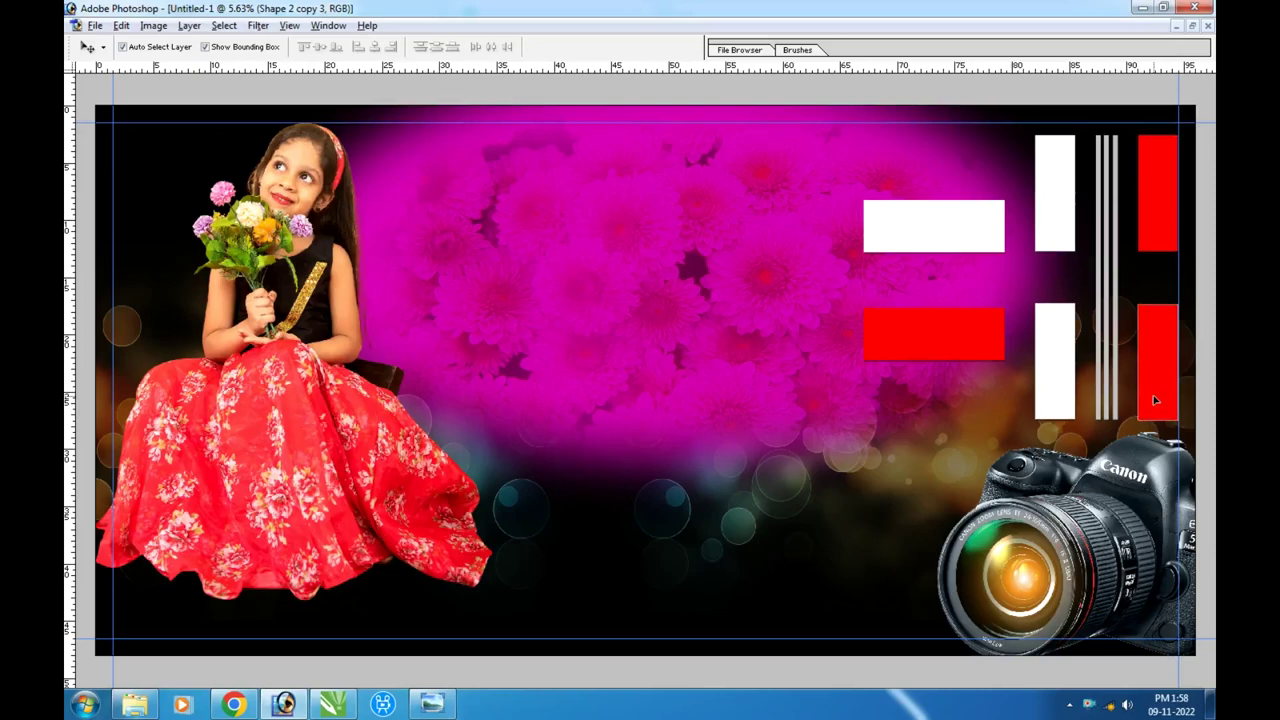
{"action": "left_click", "coordinate": [1153, 395], "text": "ctrl"}
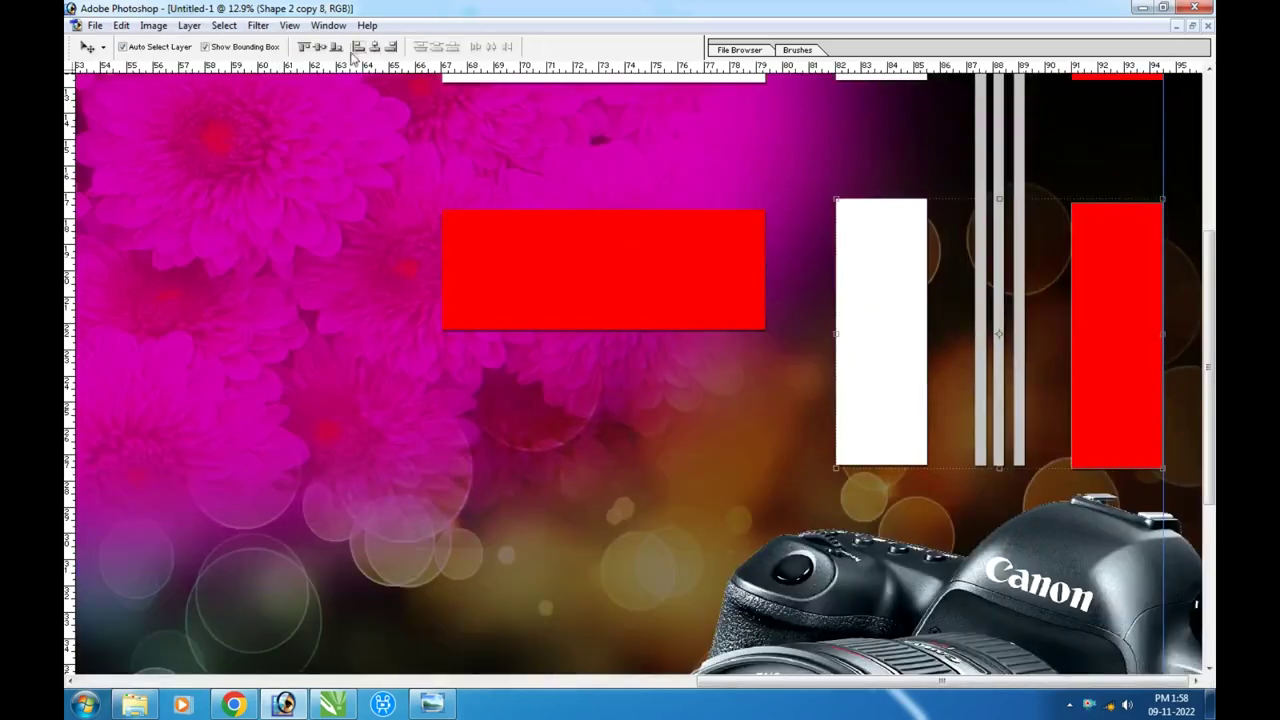
{"action": "key", "text": "ctrl+0"}
{"action": "left_click", "coordinate": [1098, 516]}
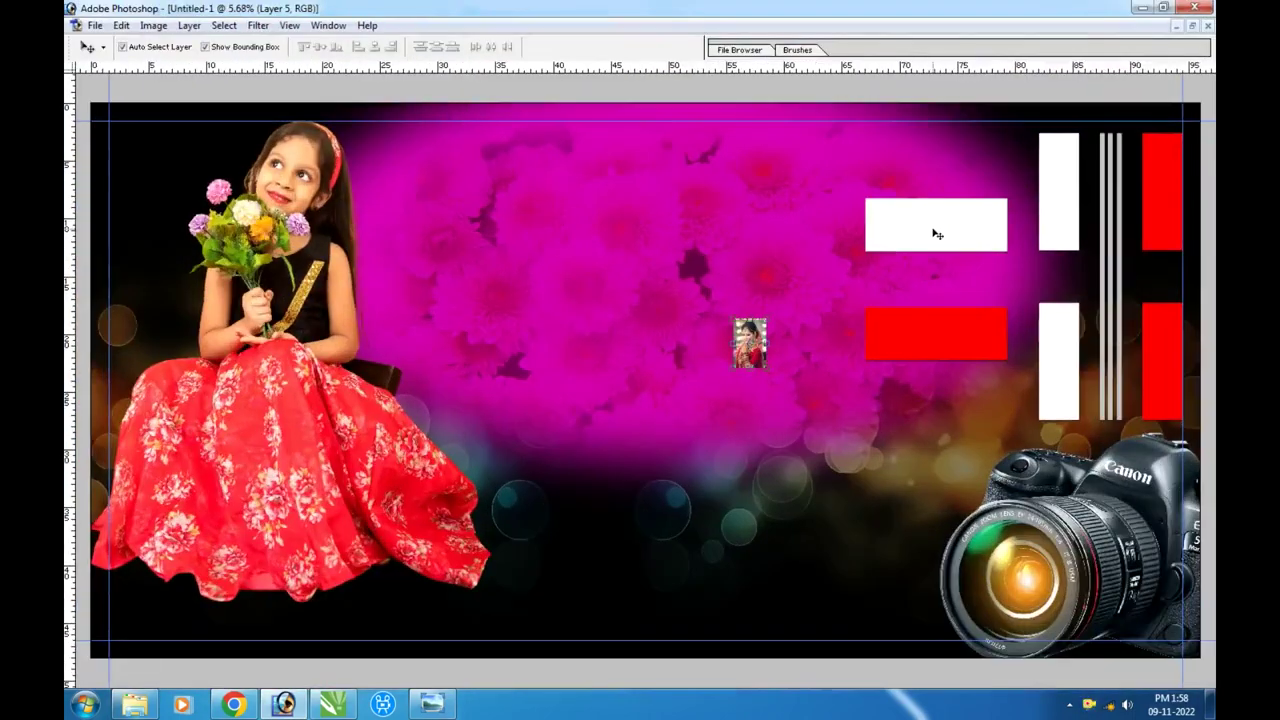
Paste the bride photo into the banner and size it to fit the frame
{"action": "key", "text": "ctrl+v"}
{"action": "key", "text": "ctrl+t"}
{"action": "mouse_move", "coordinate": [768, 320]}
{"action": "left_mouse_down"}
{"action": "mouse_move", "coordinate": [836, 250]}
{"action": "mouse_move", "coordinate": [937, 298]}
{"action": "left_mouse_up"}
{"action": "key", "text": "Return"}
{"action": "key", "text": "ctrl+plus"}
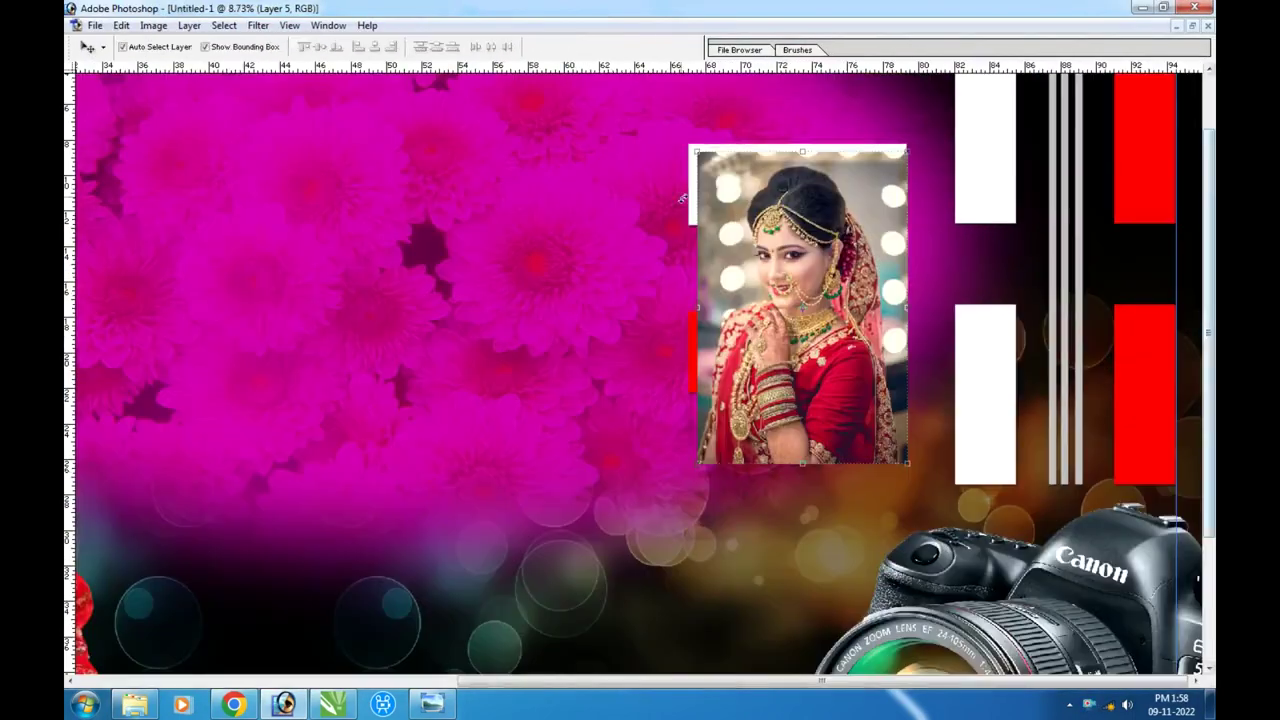
{"action": "left_click_drag", "start_coordinate": [893, 456], "coordinate": [895, 442]}
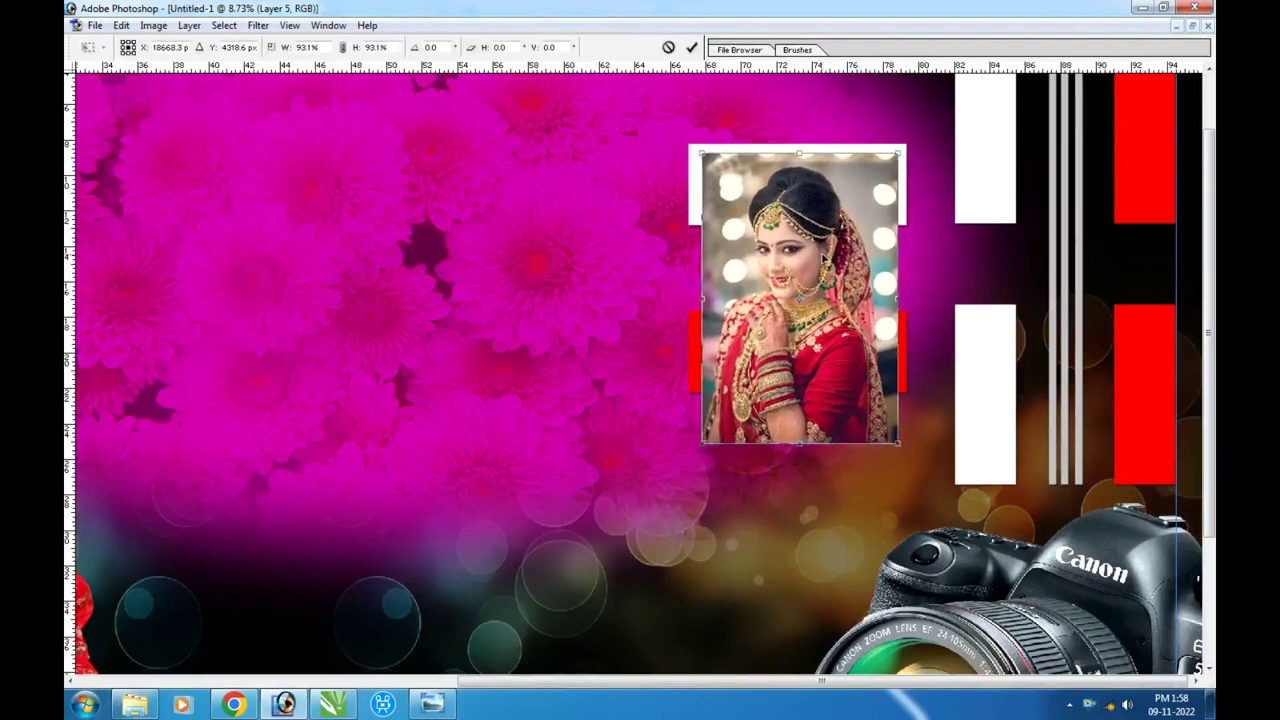
{"action": "key", "text": "Return"}
Marquee-select and delete the lower part of the bride photo
{"action": "key", "text": "m"}
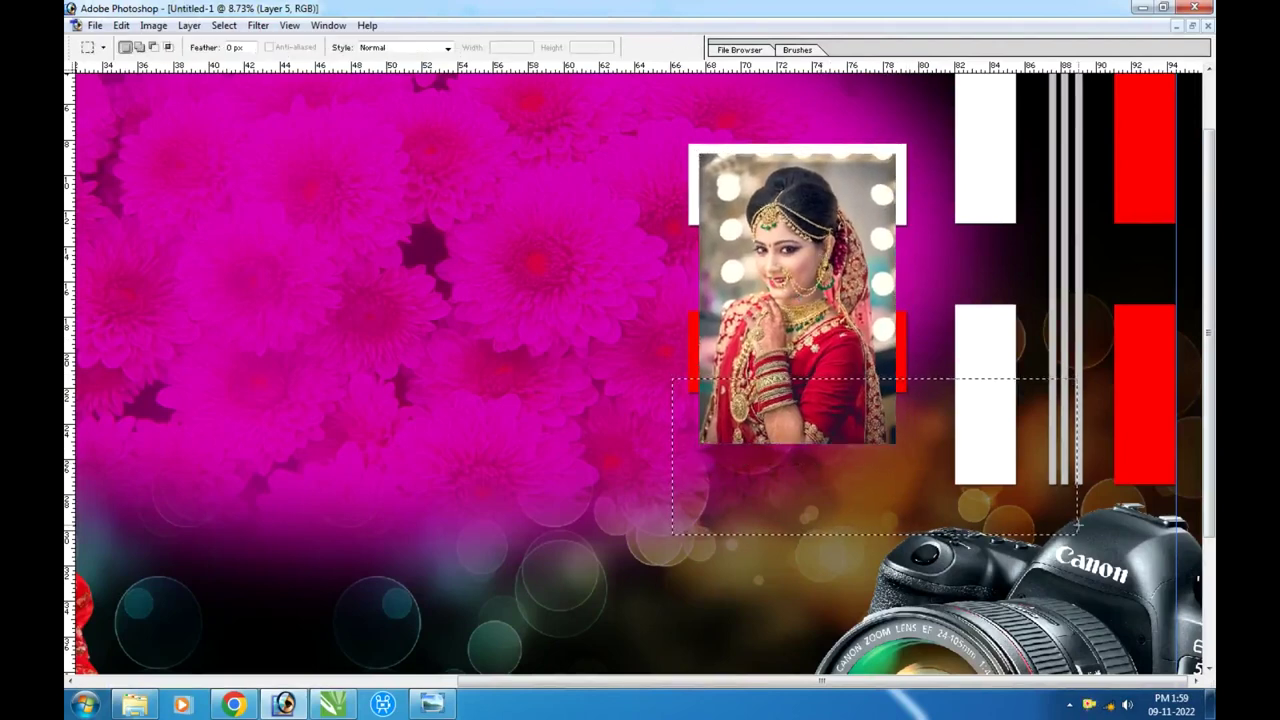
{"action": "key", "text": "Delete"}
{"action": "key", "text": "ctrl+d"}
{"action": "key", "text": "v"}
{"action": "key", "text": "alt+l"}
{"action": "key", "text": "Escape"}
{"action": "key", "text": "F7"}
Give the bride photo a near-black Inner Glow with Normal blending
{"action": "left_click", "coordinate": [1076, 680]}
{"action": "left_click", "coordinate": [1114, 564]}
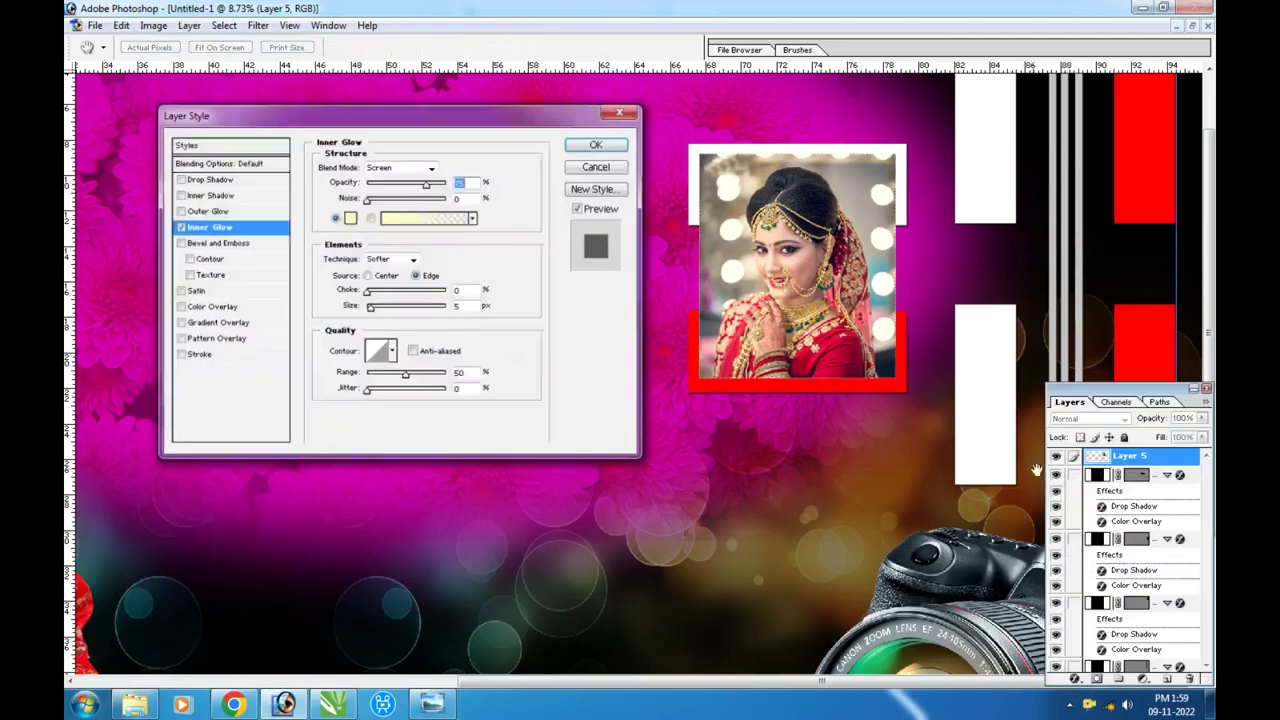
{"action": "left_click", "coordinate": [335, 215]}
{"action": "left_click", "coordinate": [373, 360]}
{"action": "key", "text": "Return"}
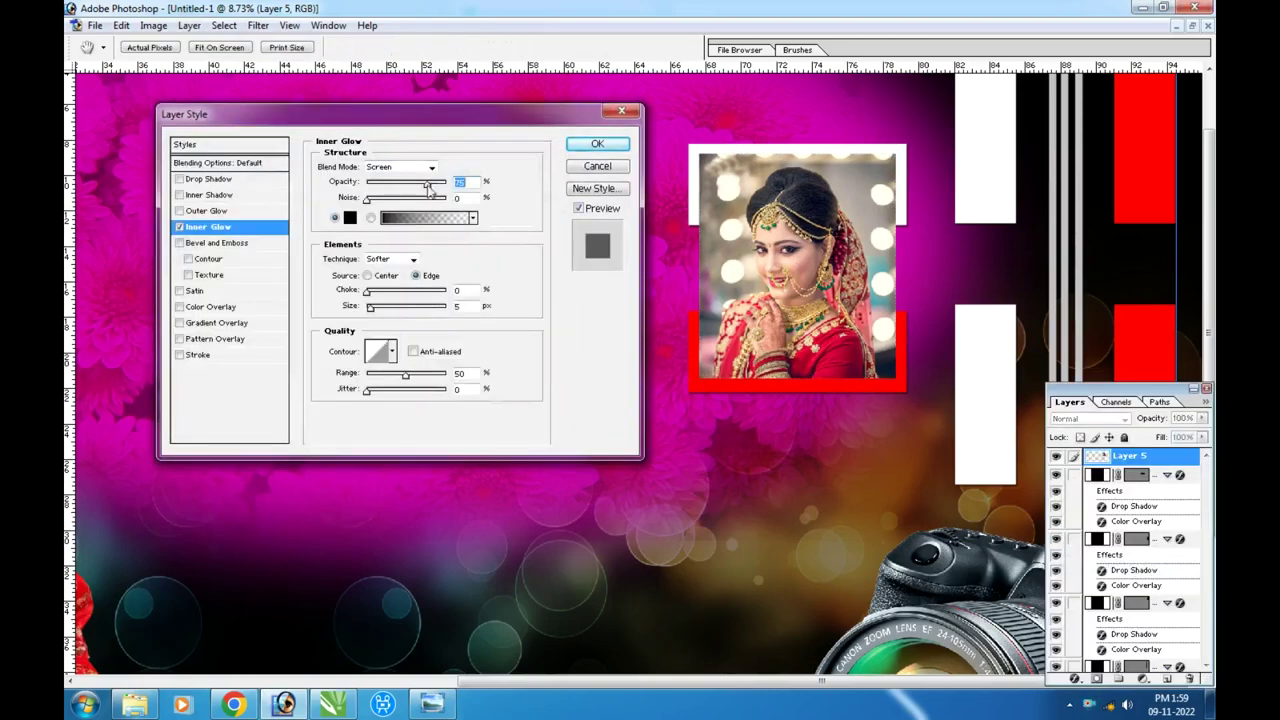
{"action": "left_click", "coordinate": [400, 167]}
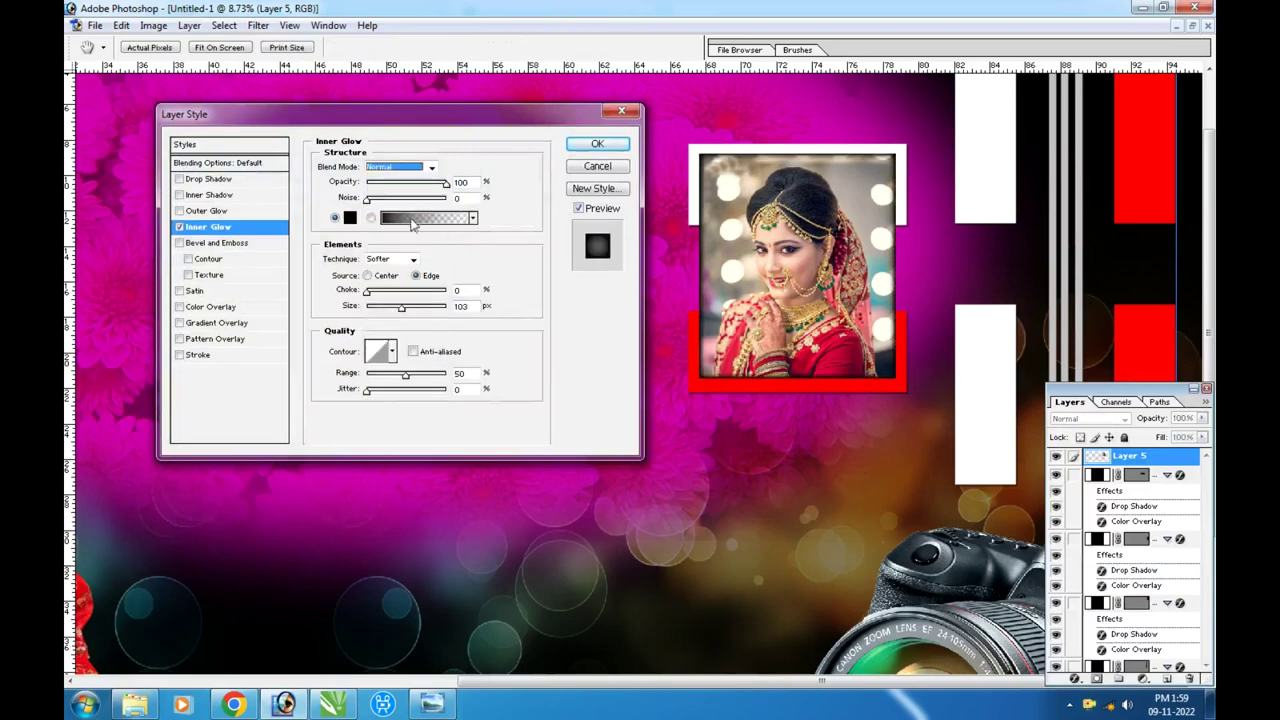
{"action": "key", "text": "Return"}
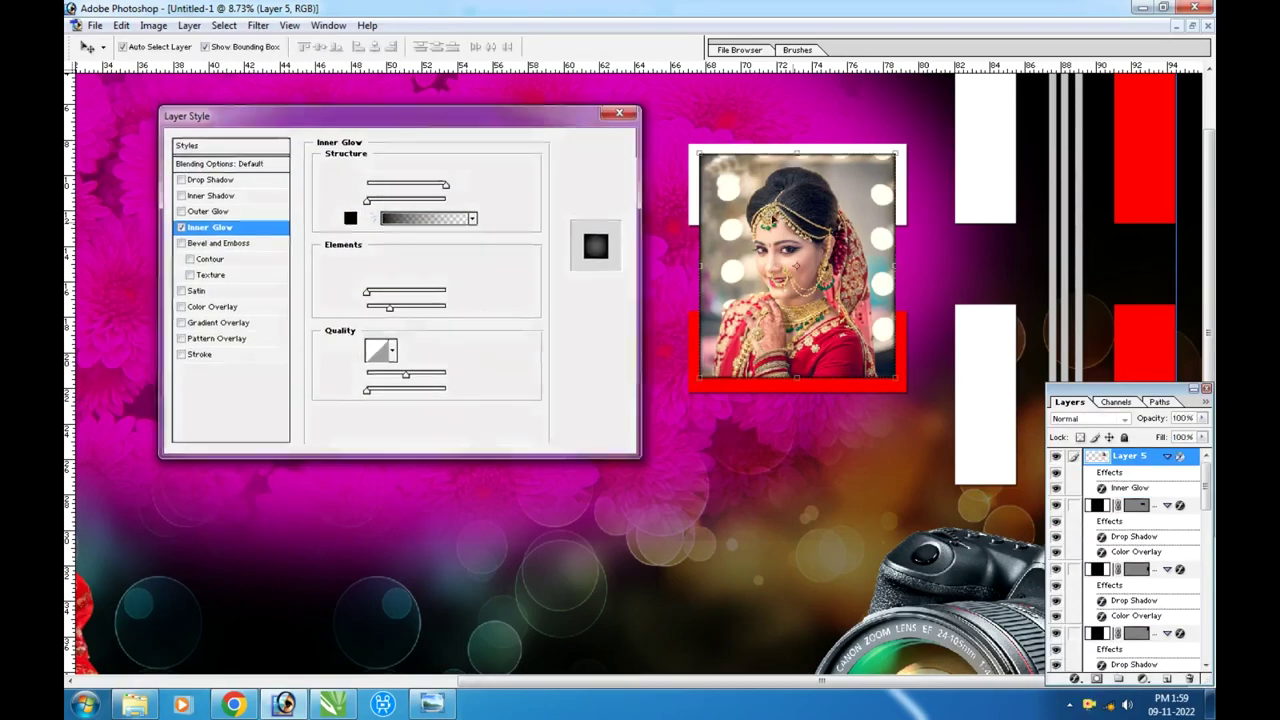
Open two photos, including the running-child photo, as separate documents
{"action": "key", "text": "z"}
{"action": "left_click", "coordinate": [849, 253], "text": "alt"}
{"action": "key", "text": "ctrl+o"}
{"action": "left_click", "coordinate": [366, 105]}
{"action": "left_click", "coordinate": [929, 168], "text": "ctrl"}
{"action": "key", "text": "Return"}
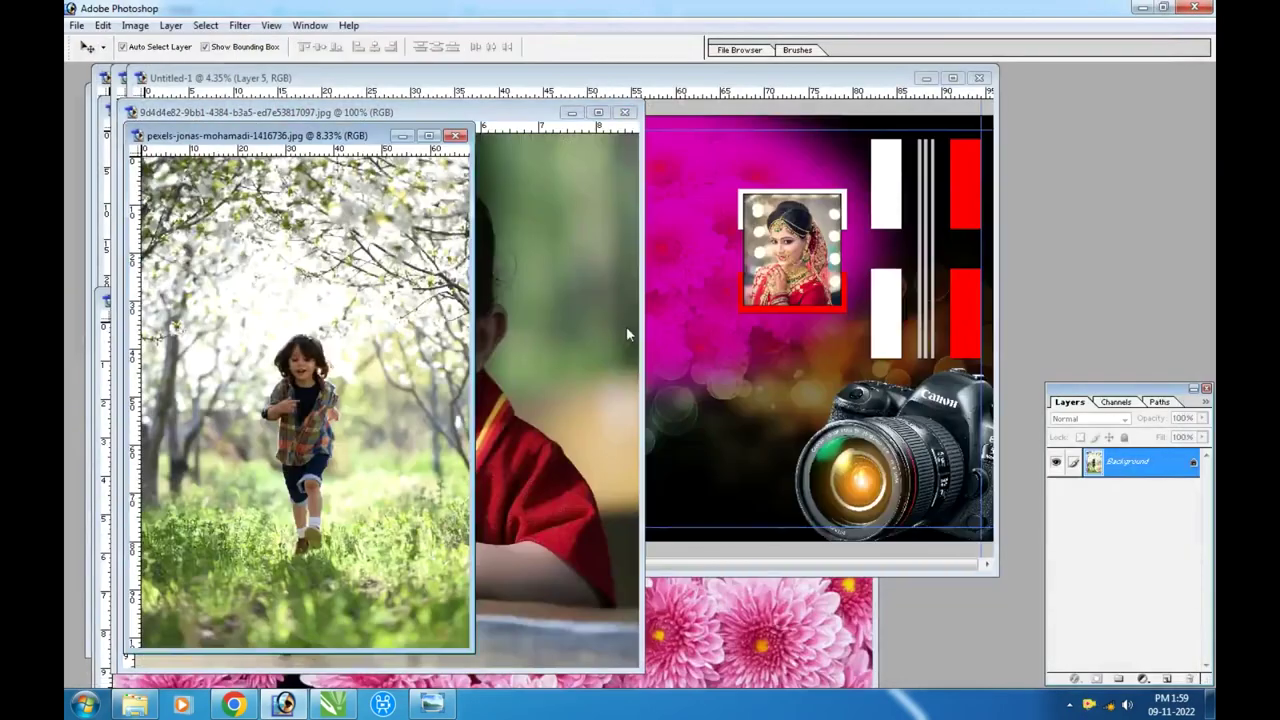
Bring the running-child photo into the banner, cutting the selection onto its own layer
{"action": "left_click_drag", "start_coordinate": [857, 312], "coordinate": [857, 312]}
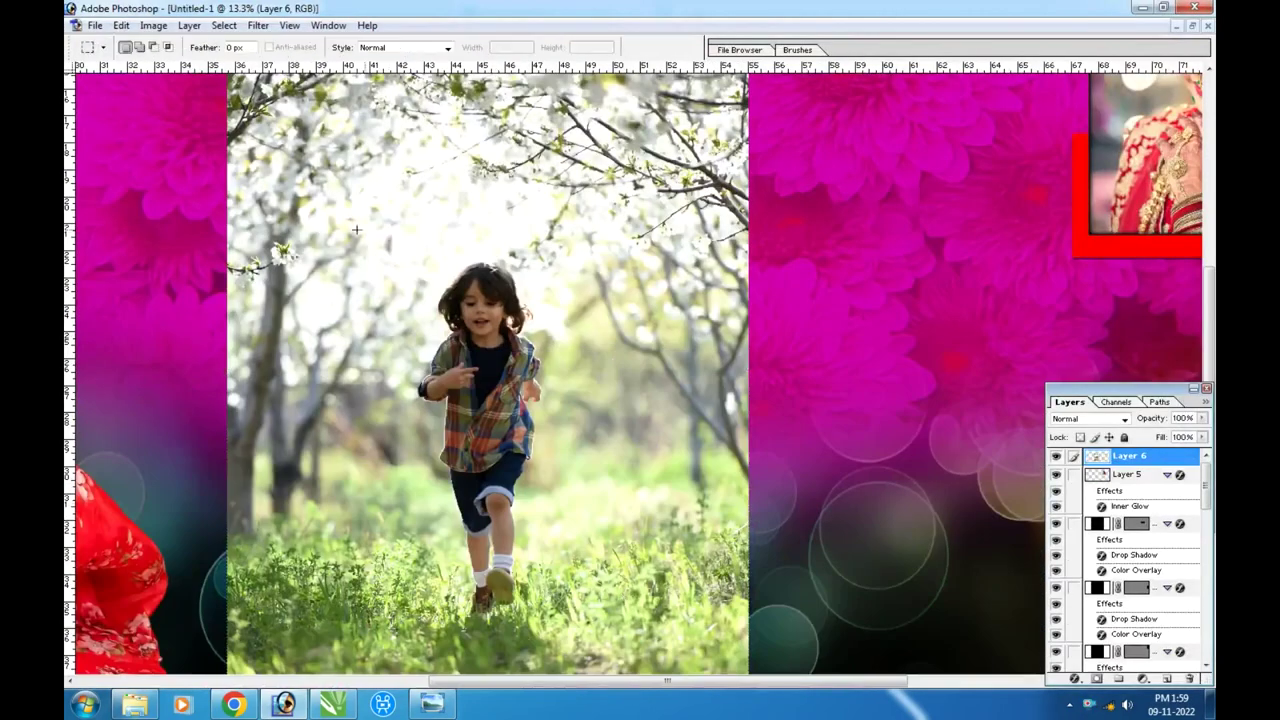
{"action": "left_click_drag", "start_coordinate": [594, 478], "coordinate": [598, 483]}
{"action": "key", "text": "ctrl+x"}
{"action": "key", "text": "ctrl+0"}
{"action": "key", "text": "ctrl+v"}
{"action": "key", "text": "v"}
{"action": "left_click_drag", "start_coordinate": [640, 380], "coordinate": [1060, 370]}
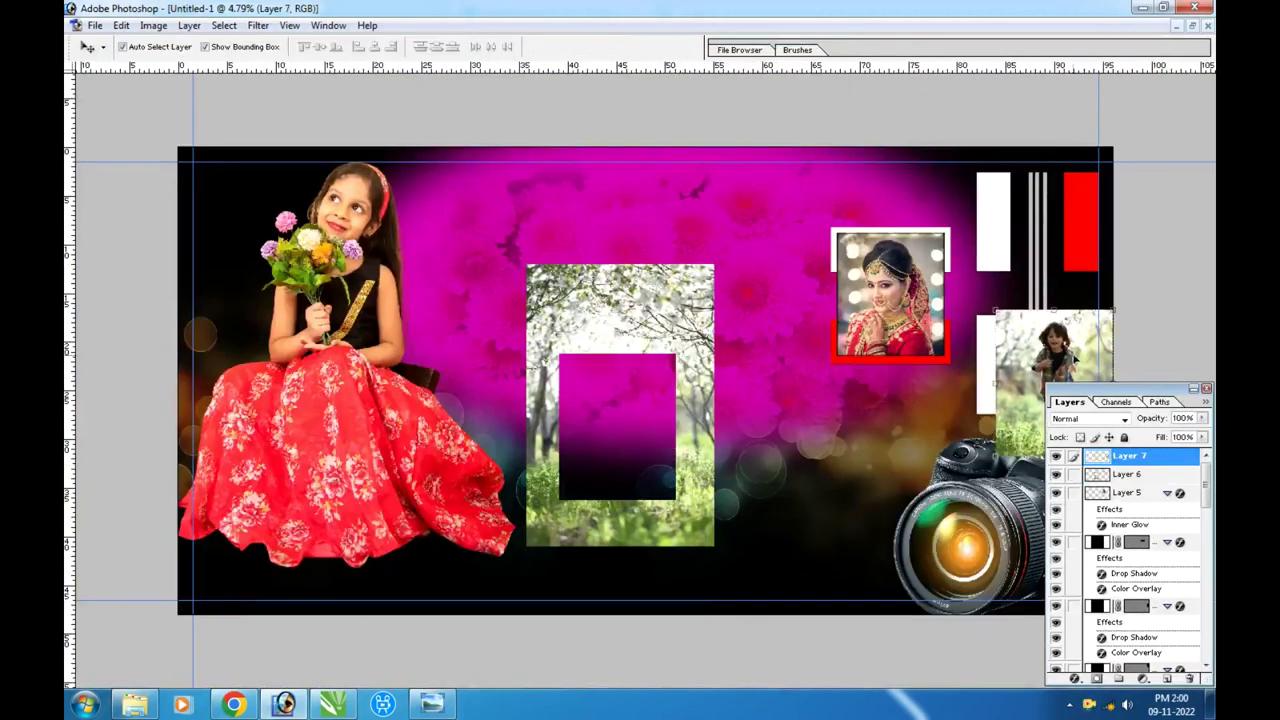
Shrink, shorten and reposition the child photo
{"action": "key", "text": "Tab"}
{"action": "key", "text": "Tab"}
{"action": "left_click_drag", "start_coordinate": [1171, 137], "coordinate": [1046, 214]}
{"action": "left_click_drag", "start_coordinate": [991, 410], "coordinate": [989, 395]}
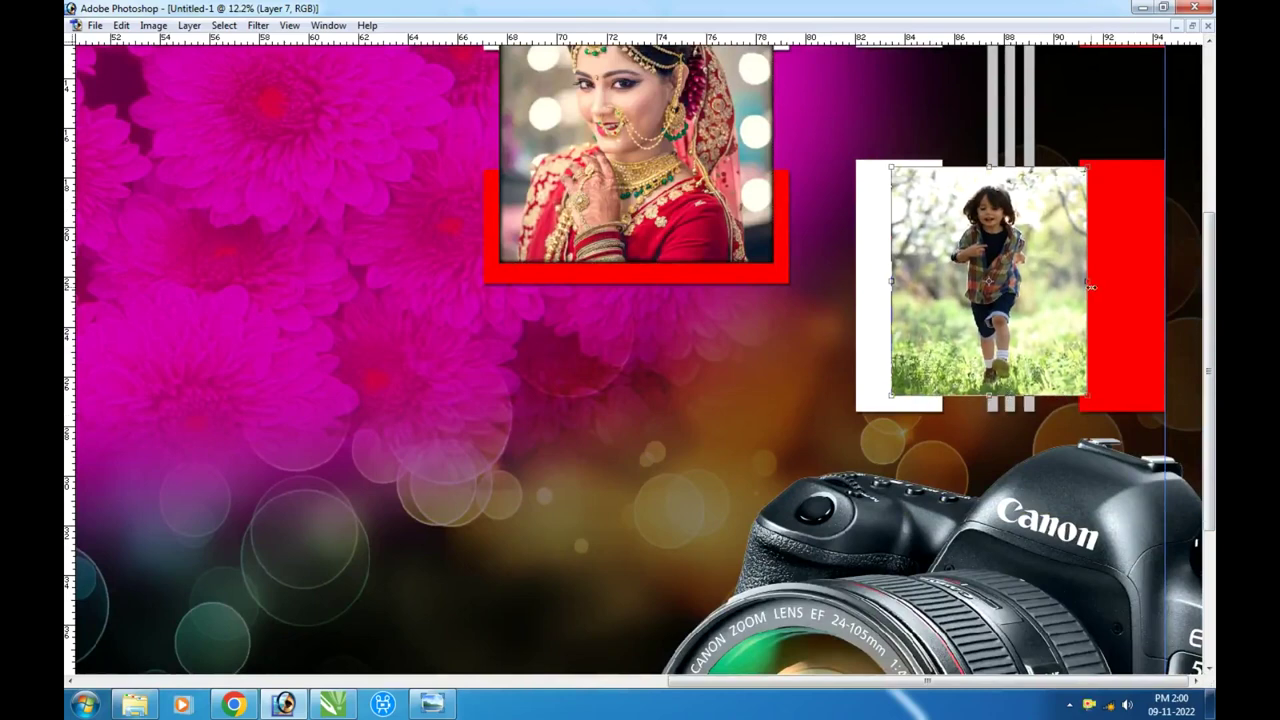
{"action": "left_click_drag", "start_coordinate": [1057, 316], "coordinate": [773, 449]}
Narrow the lower and upper white-and-red bar pairs and move the child photo into the right frame
{"action": "left_click", "coordinate": [917, 314]}
{"action": "scroll", "coordinate": [917, 314], "scroll_direction": "up", "scroll_amount": 5}
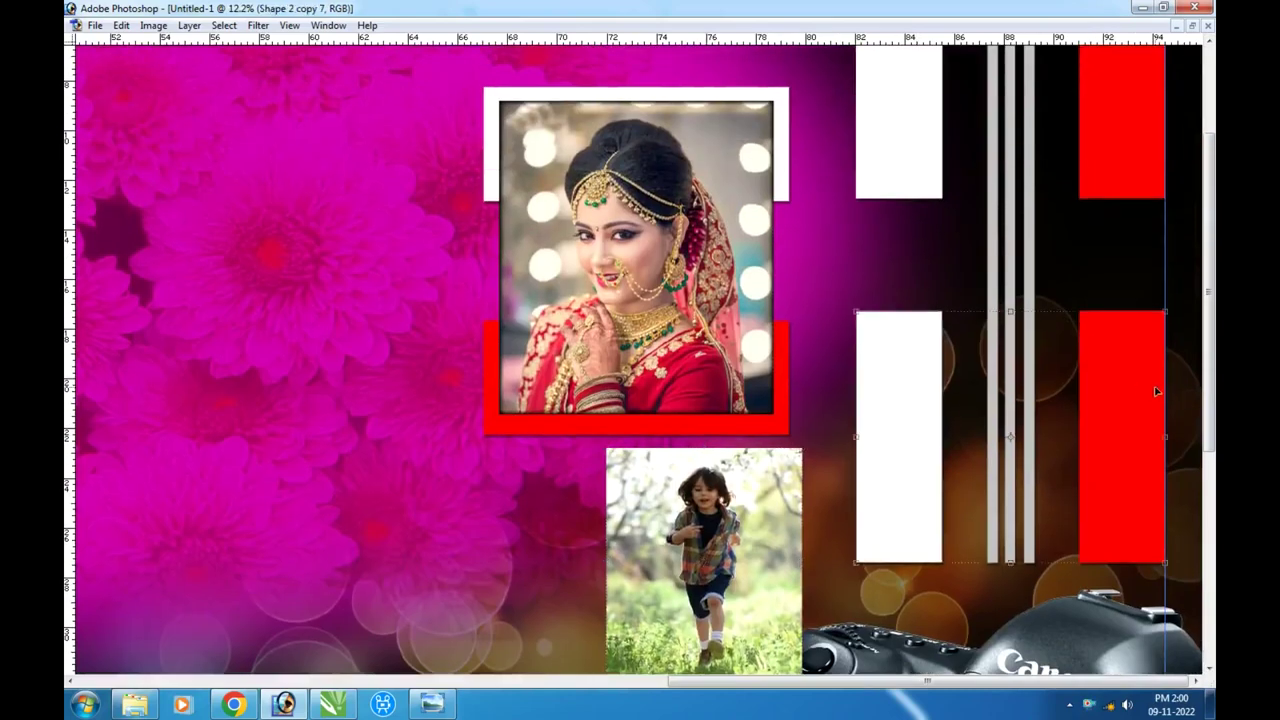
{"action": "left_click_drag", "start_coordinate": [1160, 460], "coordinate": [1136, 456]}
{"action": "left_click_drag", "start_coordinate": [856, 99], "coordinate": [868, 104]}
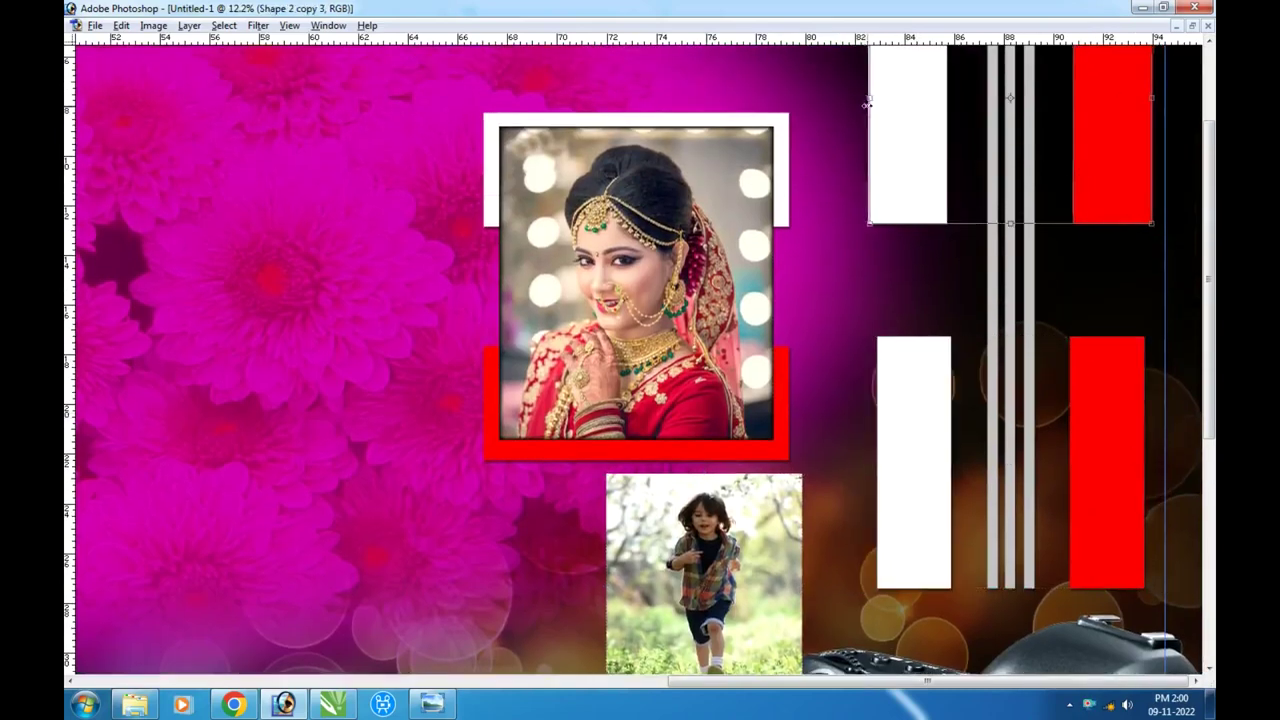
{"action": "left_click_drag", "start_coordinate": [703, 560], "coordinate": [965, 455]}
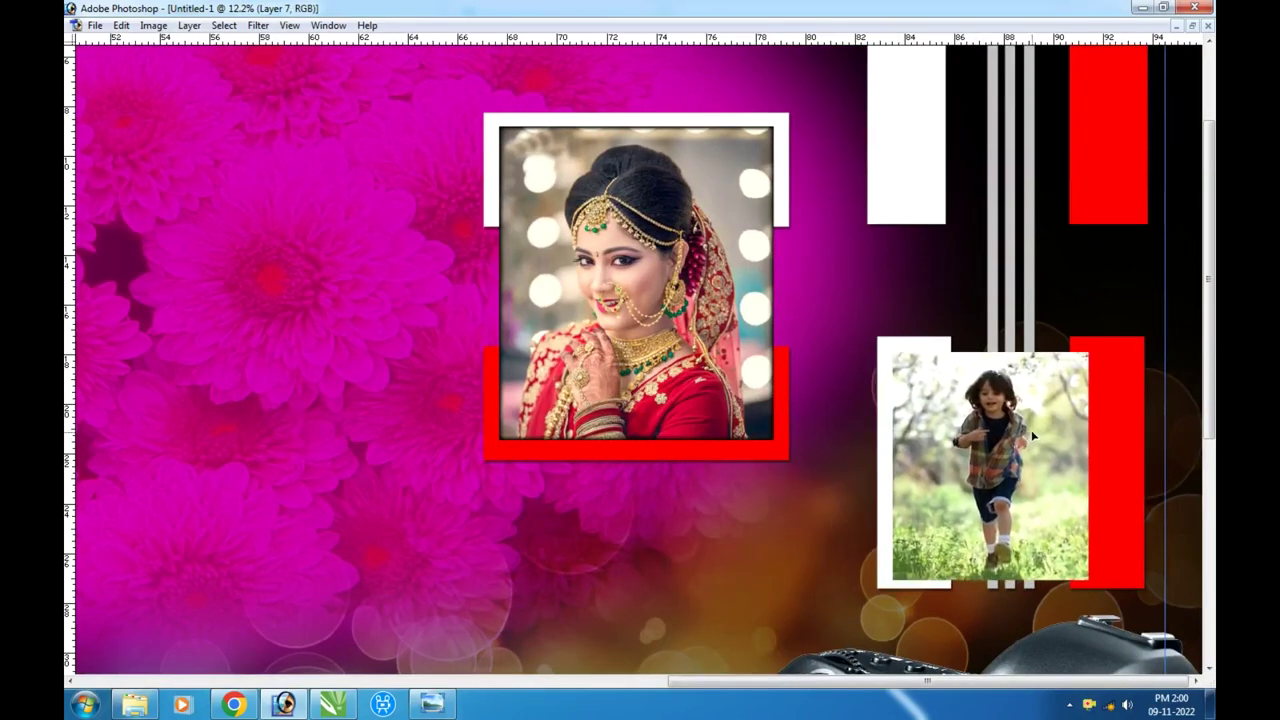
{"action": "scroll", "coordinate": [840, 203], "scroll_direction": "down", "scroll_amount": 3}
{"action": "scroll", "coordinate": [840, 203], "scroll_direction": "up", "scroll_amount": 3}
Stretch and nudge the child photo to fill its frame
{"action": "left_click", "coordinate": [189, 25]}
{"action": "left_click", "coordinate": [229, 403]}
{"action": "key", "text": "ctrl+t"}
{"action": "left_click_drag", "start_coordinate": [1113, 321], "coordinate": [1137, 321]}
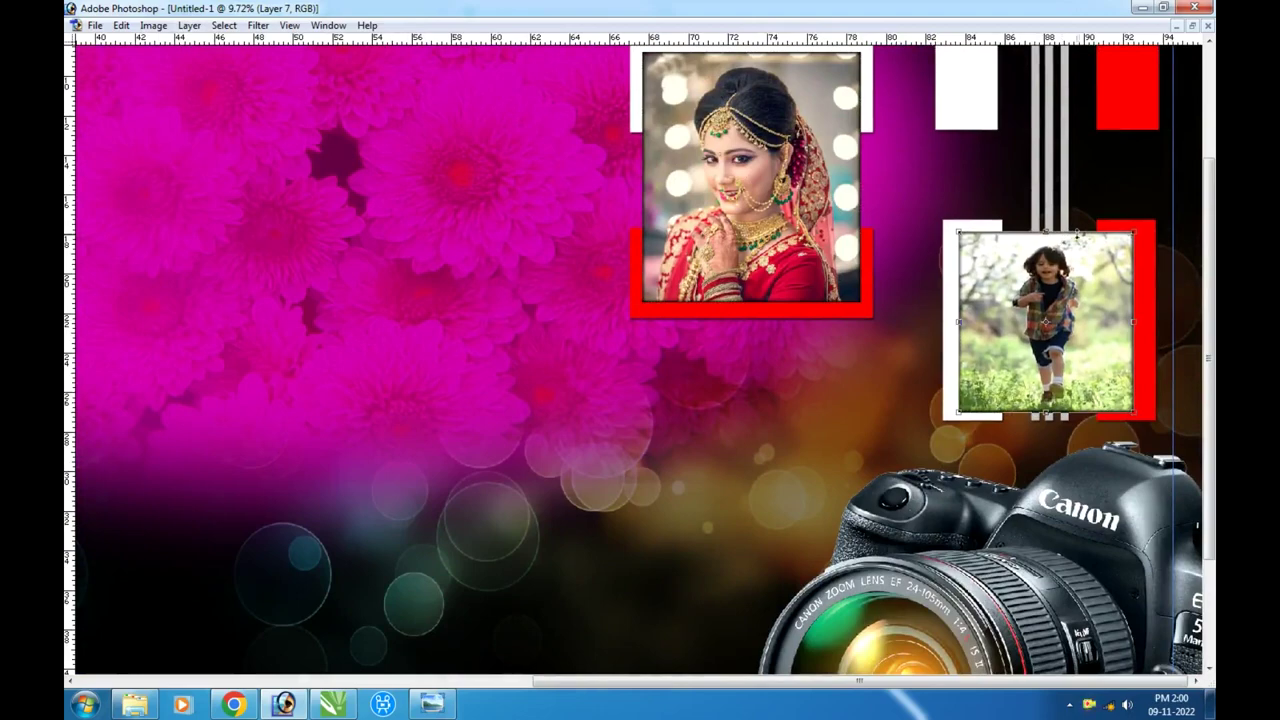
{"action": "left_click_drag", "start_coordinate": [1089, 319], "coordinate": [1093, 315]}
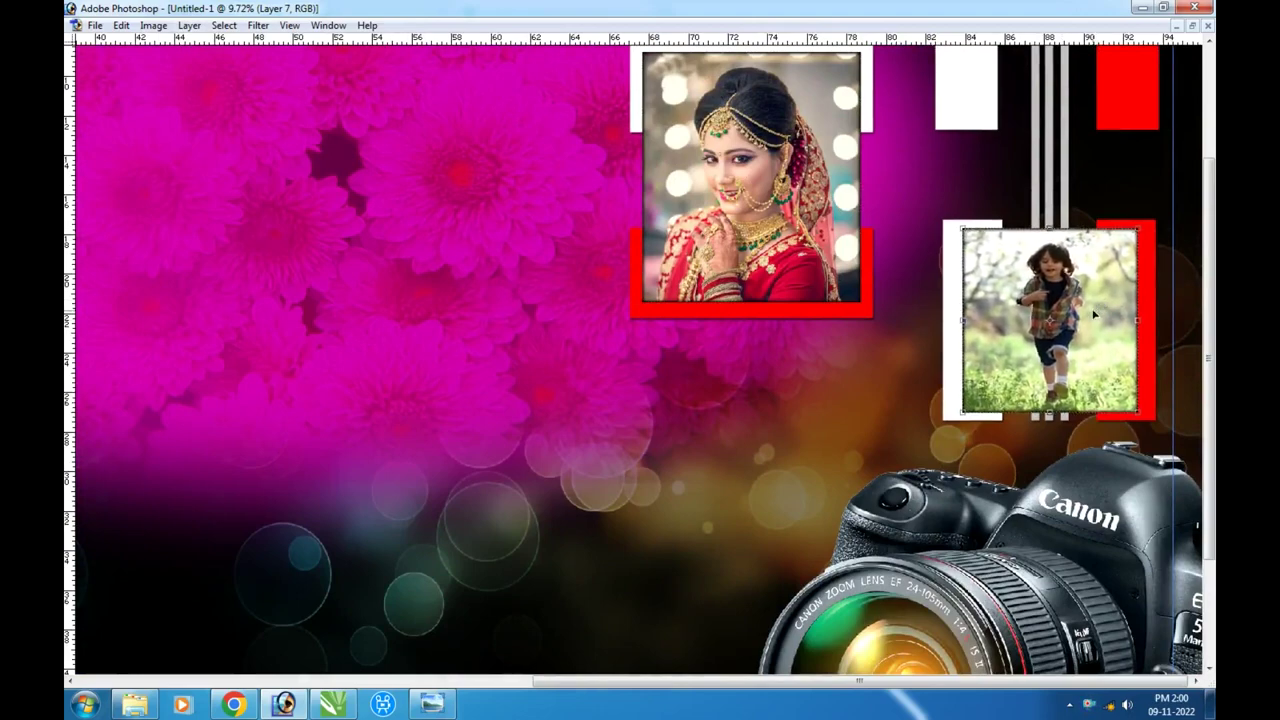
{"action": "left_click_drag", "start_coordinate": [948, 311], "coordinate": [960, 320]}
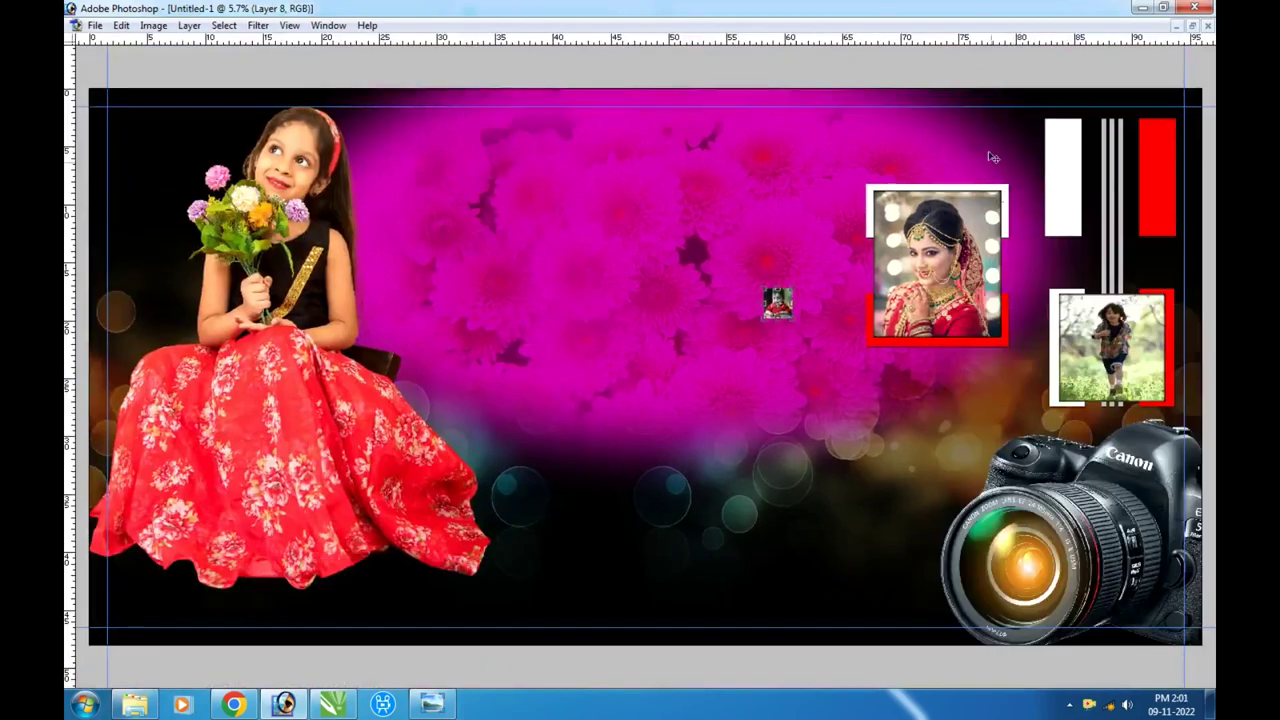
Enlarge the baby photo and slightly resize the toddler photo
{"action": "scroll", "coordinate": [1117, 160], "scroll_direction": "up", "scroll_amount": 3}
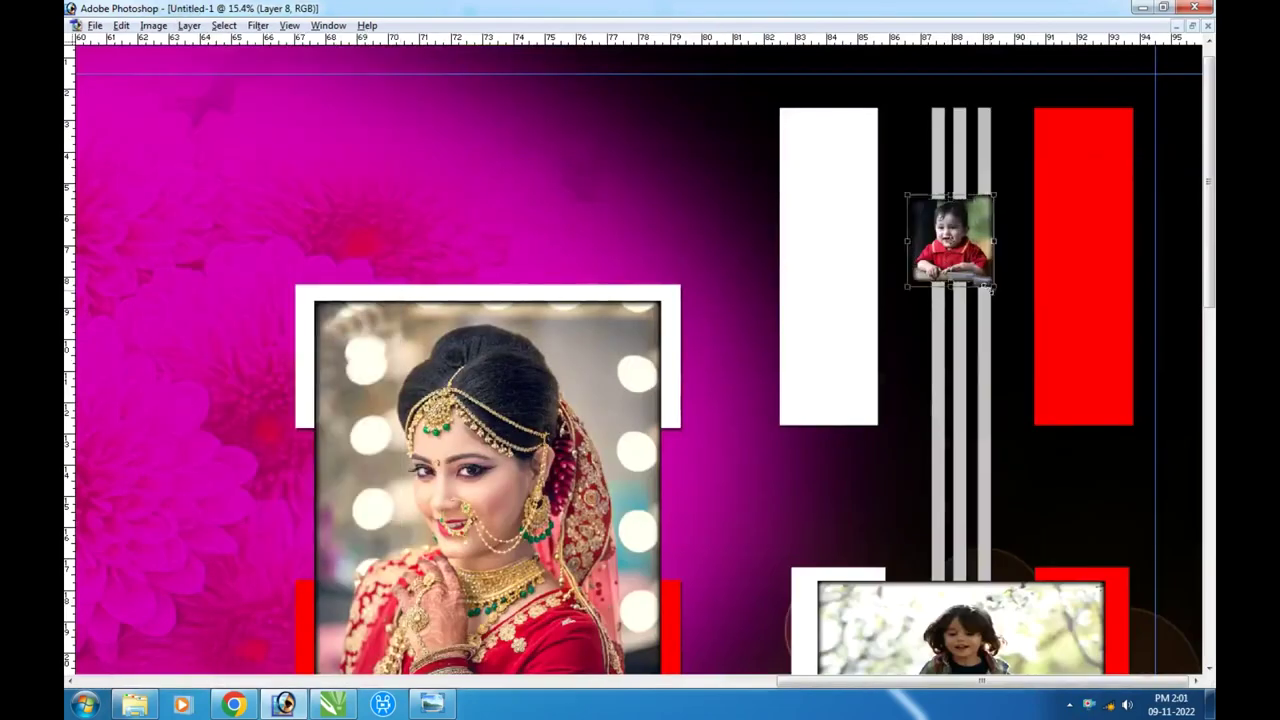
{"action": "left_click_drag", "start_coordinate": [990, 288], "coordinate": [955, 262]}
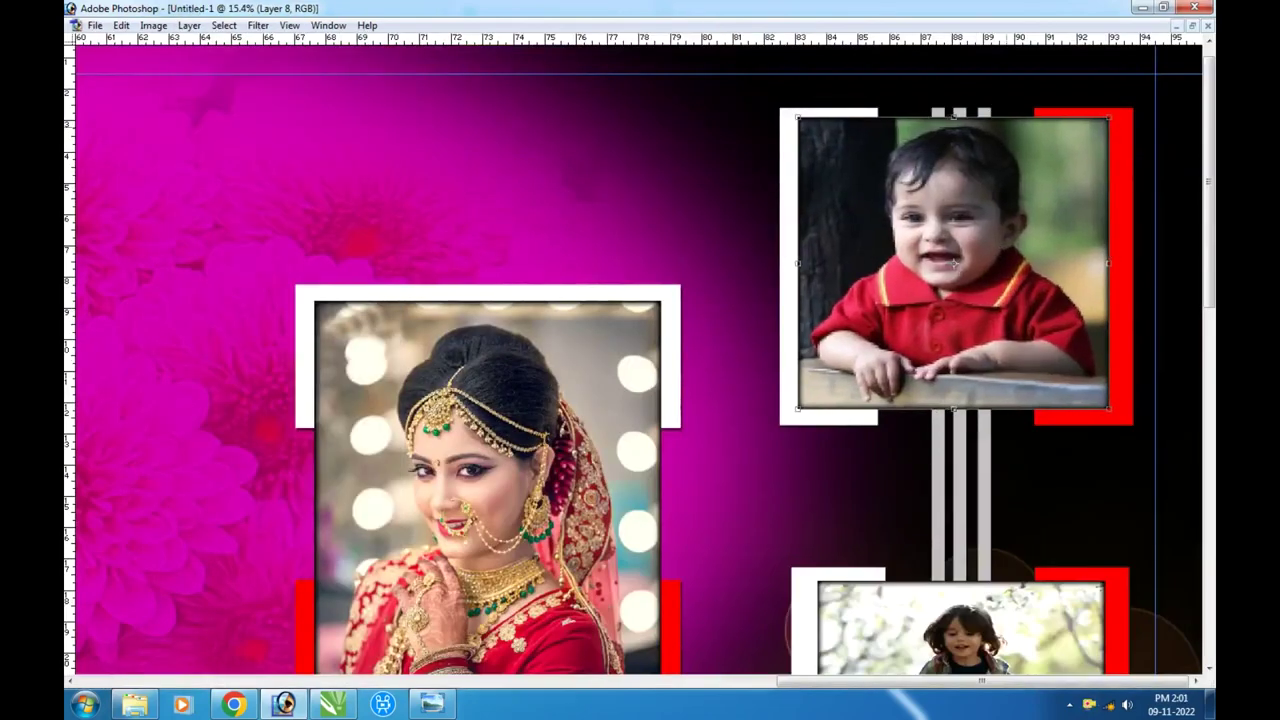
{"action": "left_click_drag", "start_coordinate": [1109, 409], "coordinate": [1117, 405]}
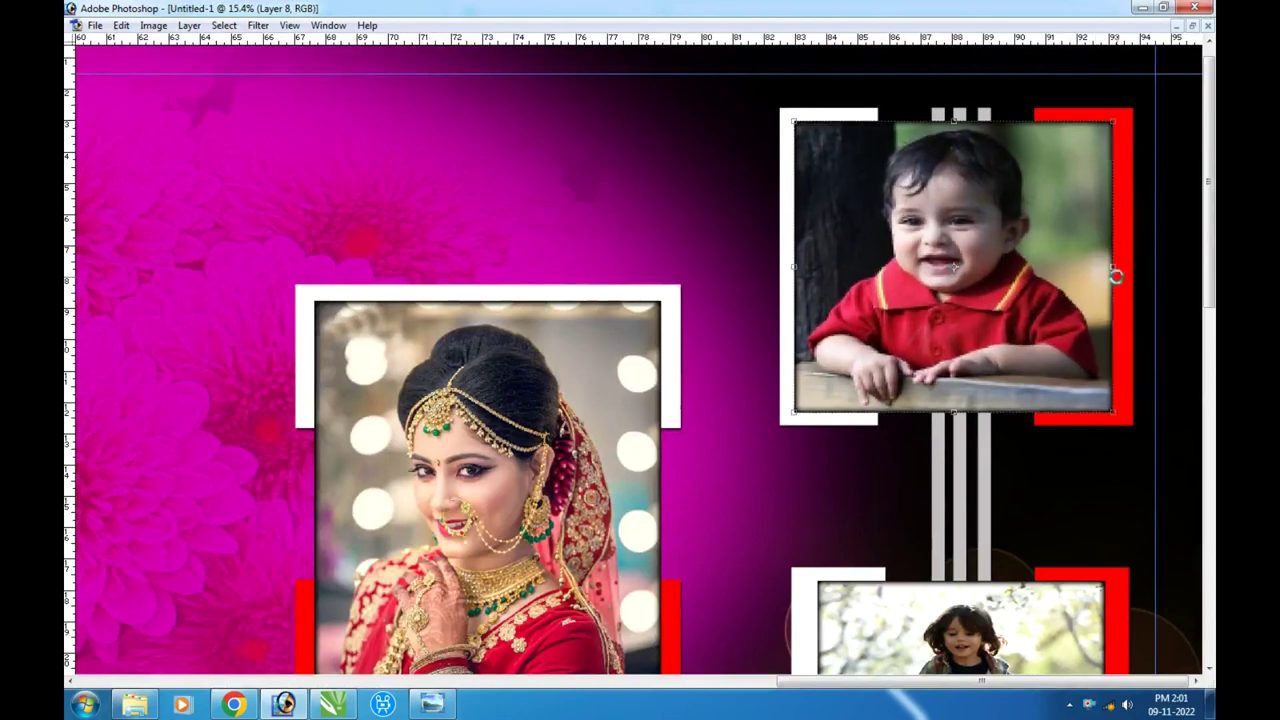
{"action": "key", "text": "Return"}
{"action": "key", "text": "ctrl+0"}
Apply a Brightness/Contrast adjustment, then bring up the Studio folder for opening files
{"action": "left_click", "coordinate": [153, 25]}
{"action": "left_click", "coordinate": [330, 175]}
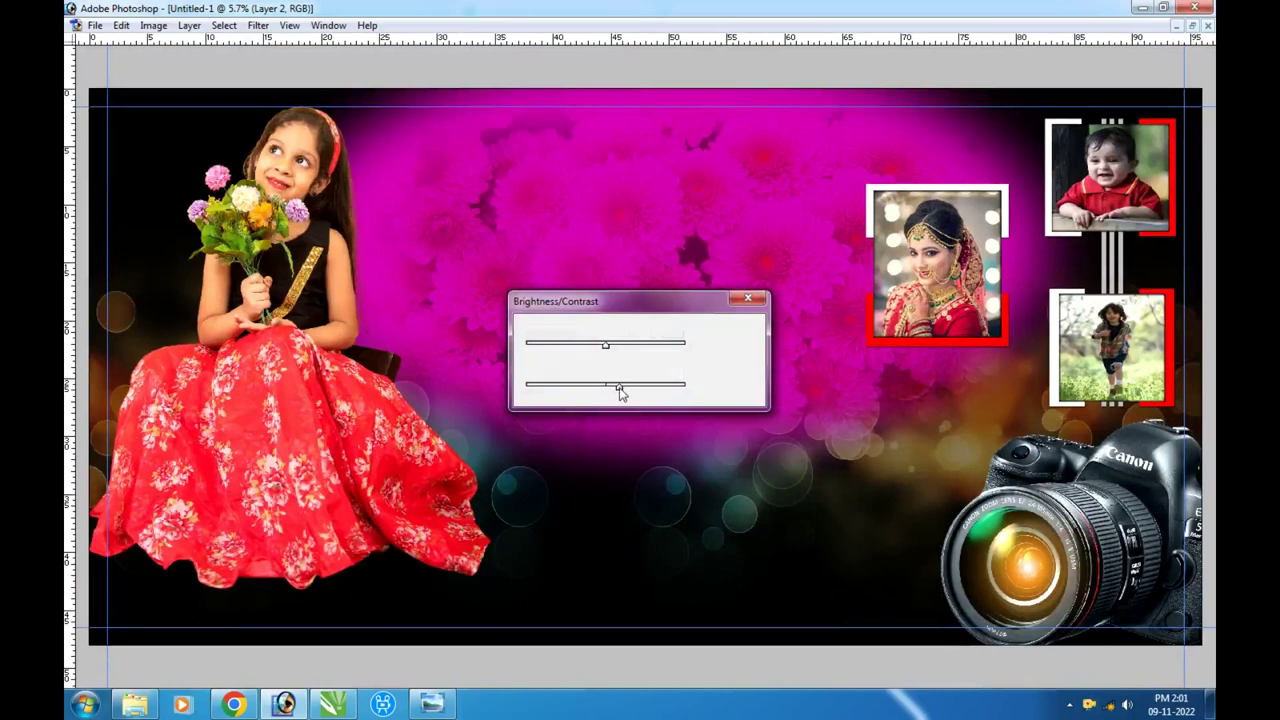
{"action": "left_click", "coordinate": [728, 329]}
{"action": "key", "text": "ctrl+o"}
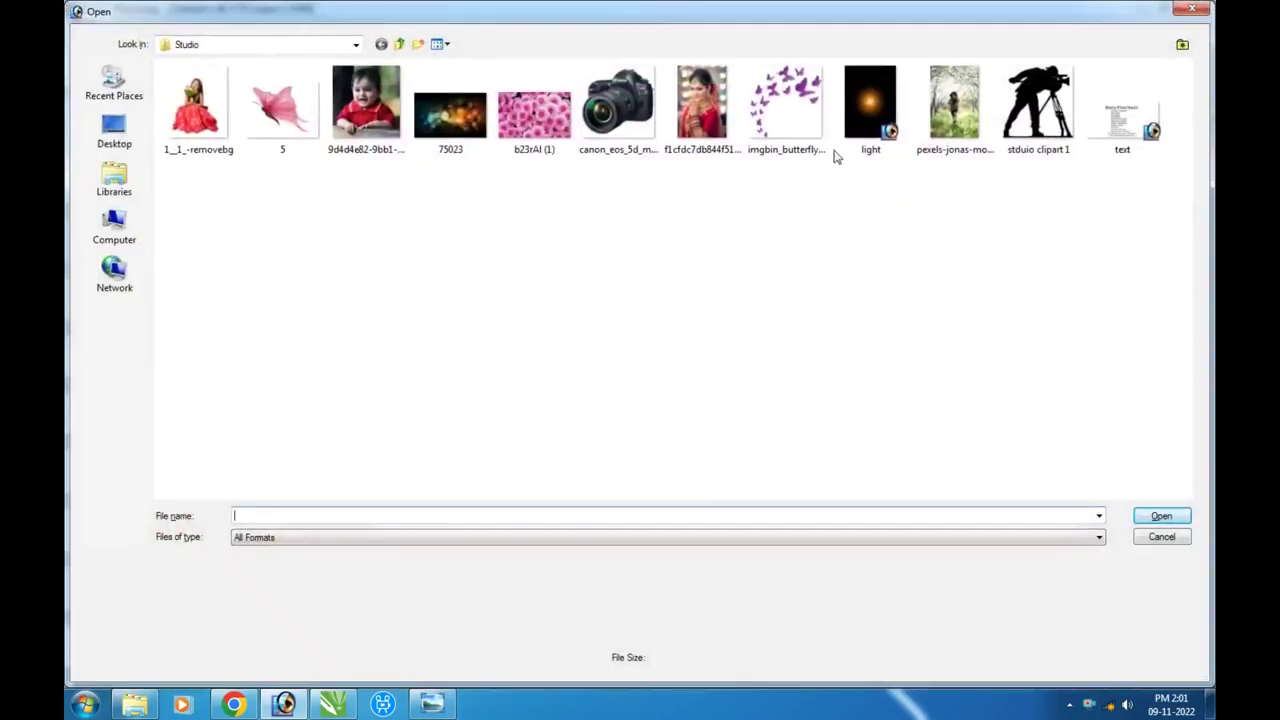
Open the Studio text file and make the pasted banner title bold
{"action": "double_click", "coordinate": [1122, 112]}
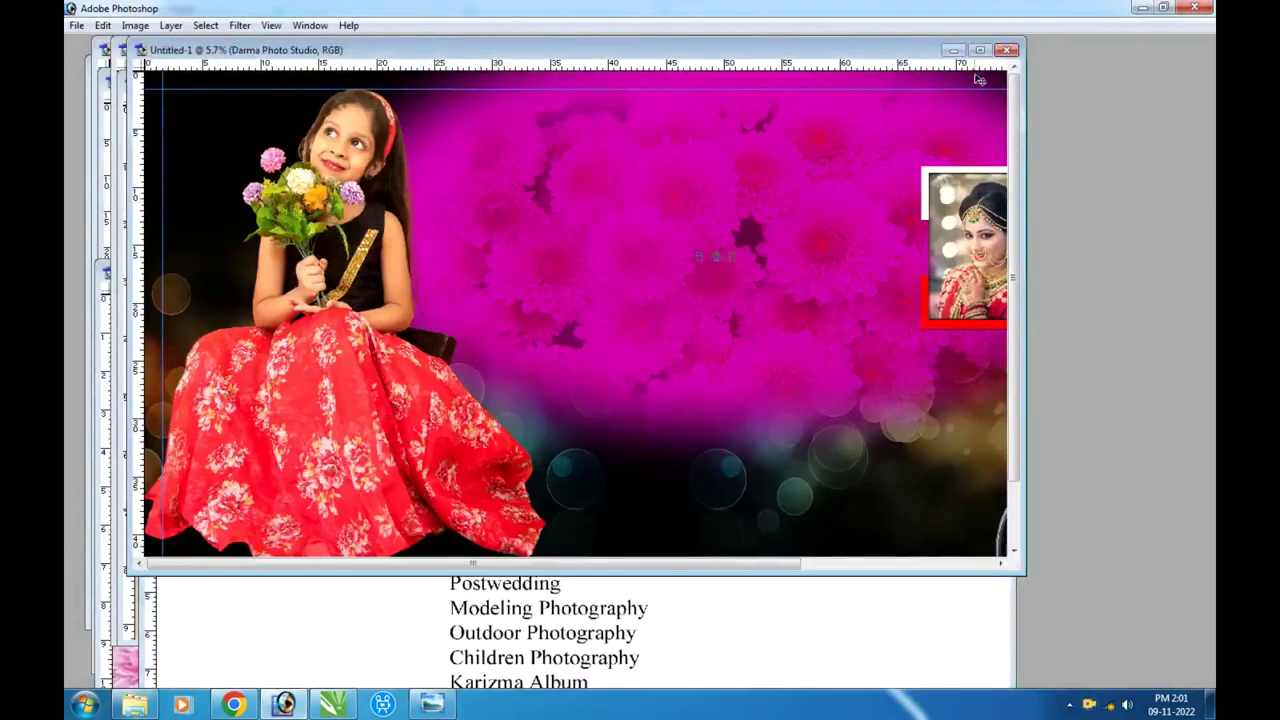
{"action": "left_click", "coordinate": [980, 50]}
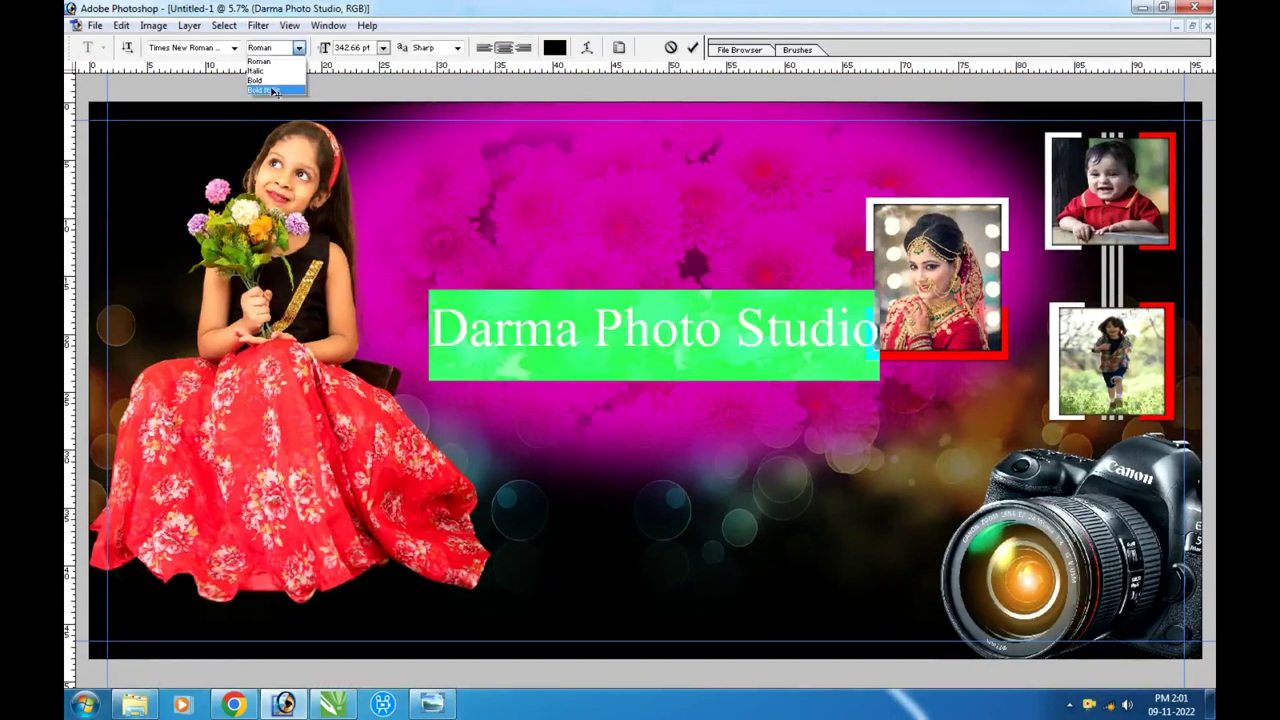
{"action": "left_click", "coordinate": [256, 80]}
{"action": "key", "text": "ctrl+Return"}
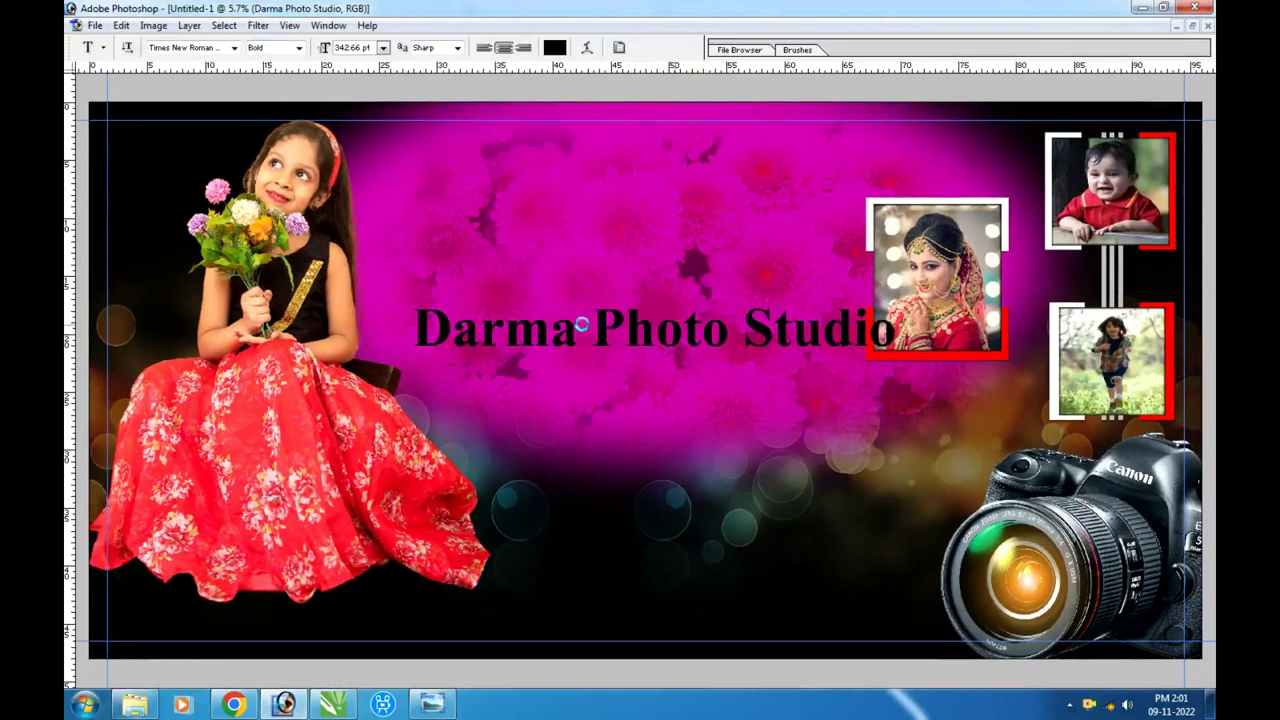
Remove 'Darma' from the title line and add a separate 'Darma' text layer above 'Photo Studio'
{"action": "left_click_drag", "start_coordinate": [568, 337], "coordinate": [397, 342]}
{"action": "key", "text": "BackSpace"}
{"action": "key", "text": "ctrl+Return"}
{"action": "key", "text": "v"}
{"action": "mouse_move", "coordinate": [619, 327]}
{"action": "left_mouse_down"}
{"action": "mouse_move", "coordinate": [607, 371]}
{"action": "mouse_move", "coordinate": [620, 240]}
{"action": "left_mouse_up"}
{"action": "type", "text": "tDarma"}
Set 'Darma' in a script font and scale it to about three times its size
{"action": "key", "text": "Down"}
{"action": "key", "text": "Down"}
{"action": "key", "text": "Down"}
{"action": "key", "text": "Down"}
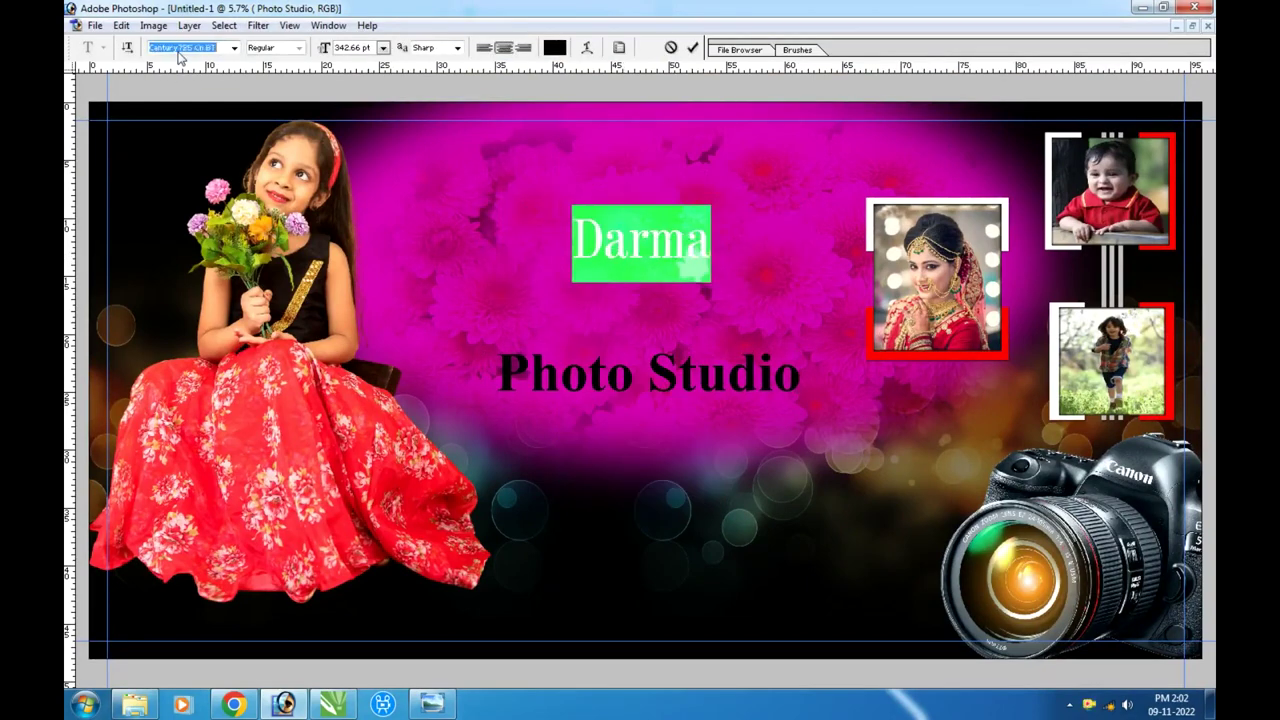
{"action": "key", "text": "Down"}
{"action": "key", "text": "Down"}
{"action": "key", "text": "Down"}
{"action": "left_click", "coordinate": [692, 47]}
{"action": "key", "text": "ctrl+t"}
{"action": "left_click_drag", "start_coordinate": [712, 210], "coordinate": [820, 170]}
{"action": "key", "text": "Return"}
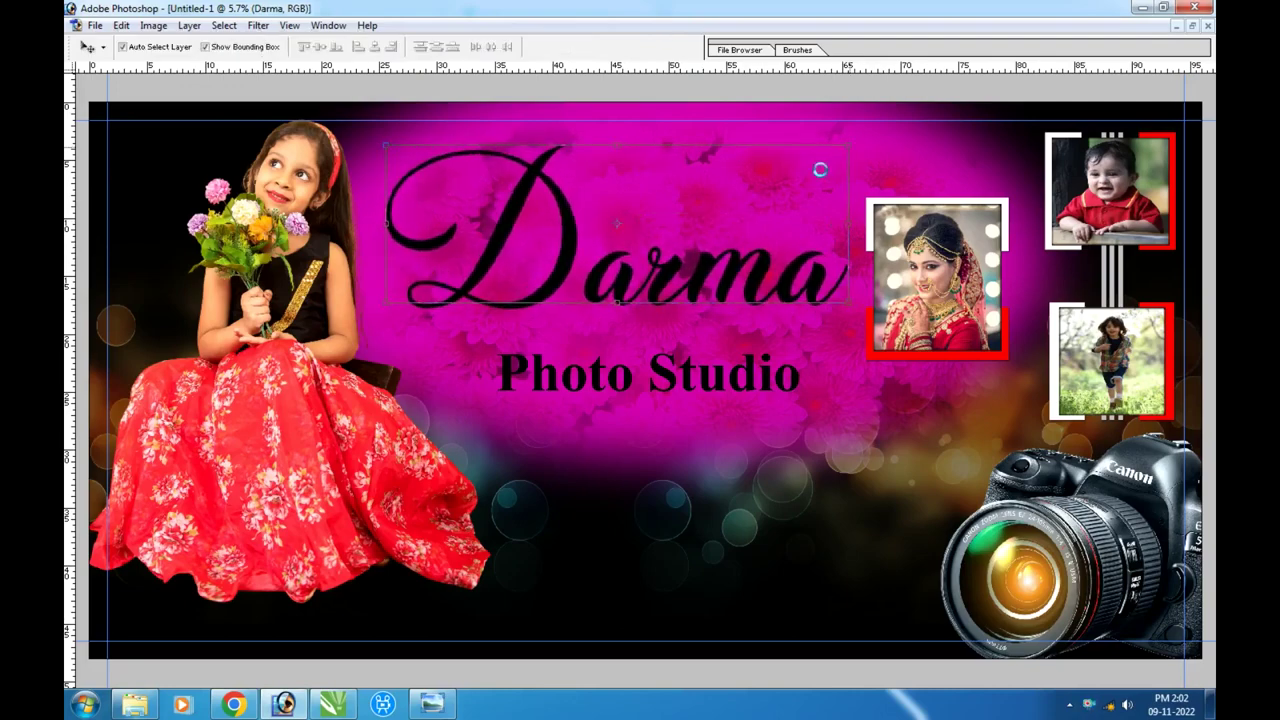
Fine-tune the size of 'Darma', raising the text size and then shrinking it slightly
{"action": "double_click", "coordinate": [730, 262]}
{"action": "key", "text": "ctrl+shift+period"}
{"action": "key", "text": "ctrl+Return"}
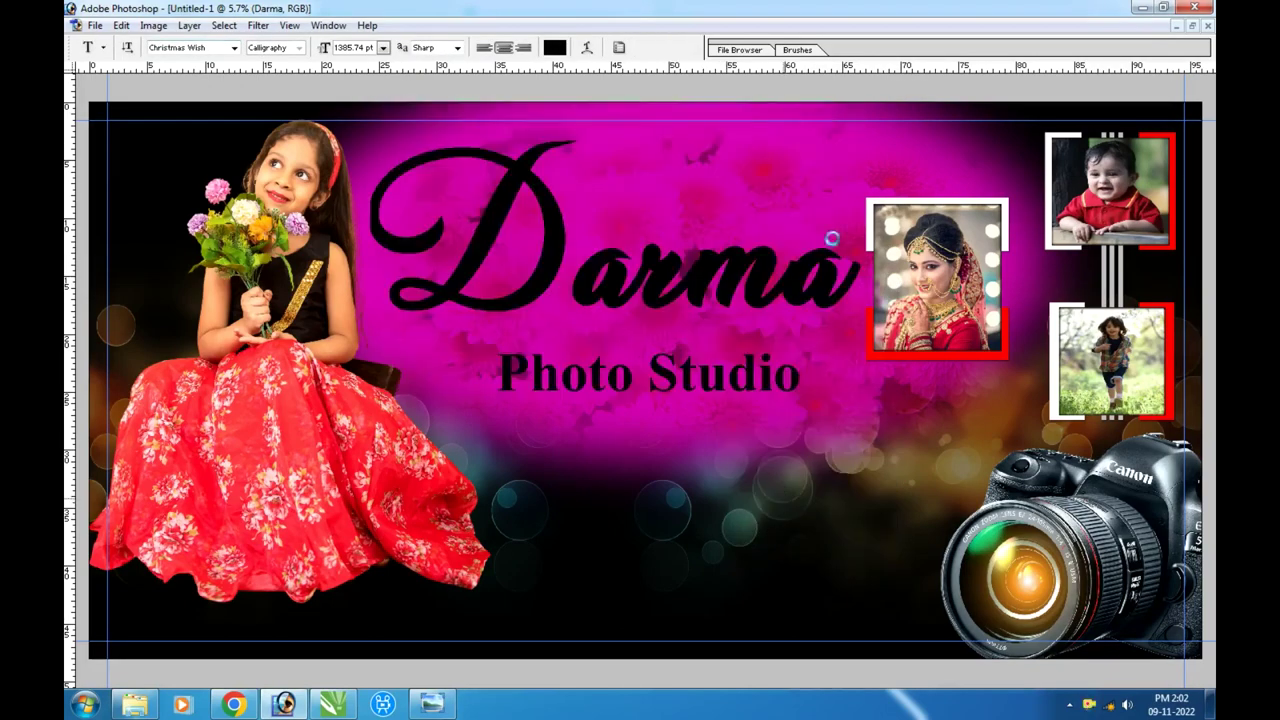
{"action": "key", "text": "ctrl+t"}
{"action": "left_click_drag", "start_coordinate": [857, 141], "coordinate": [847, 147]}
{"action": "key", "text": "Return"}
Turn off faux bold on 'Darma' and add a gradient overlay layer style
{"action": "key", "text": "z"}
{"action": "key", "text": "t"}
{"action": "double_click", "coordinate": [726, 277]}
{"action": "right_click", "coordinate": [726, 277]}
{"action": "left_click", "coordinate": [760, 512]}
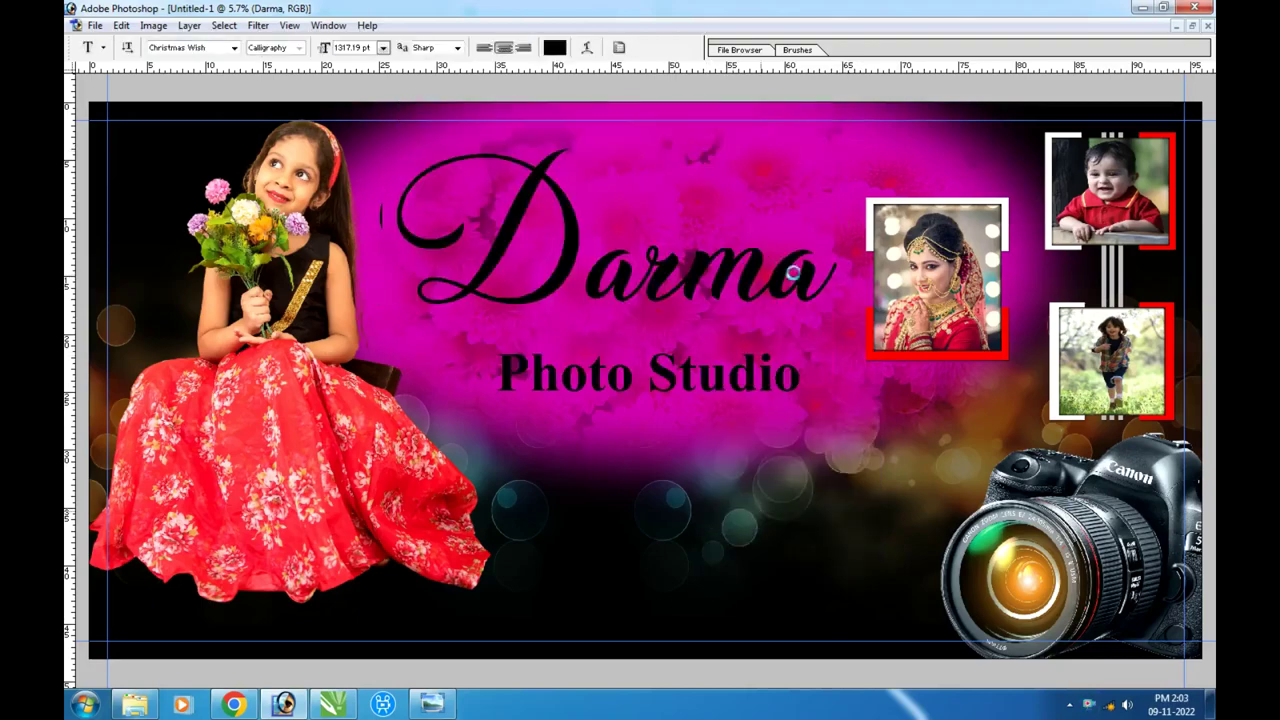
{"action": "left_click", "coordinate": [189, 25]}
{"action": "left_click", "coordinate": [470, 266]}
Change the dark stop of the Darma gradient overlay to orange
{"action": "left_click_drag", "start_coordinate": [300, 96], "coordinate": [712, 304]}
{"action": "left_click_drag", "start_coordinate": [820, 452], "coordinate": [826, 452]}
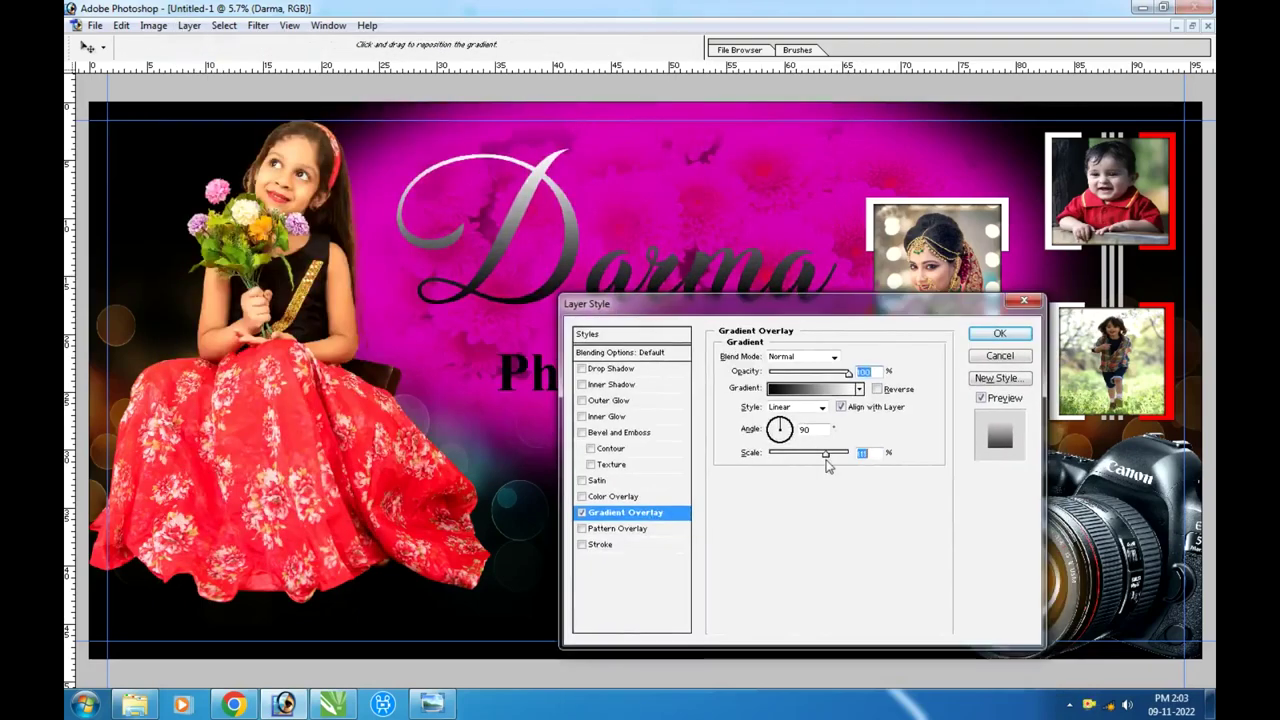
{"action": "left_click", "coordinate": [812, 388]}
{"action": "double_click", "coordinate": [499, 433]}
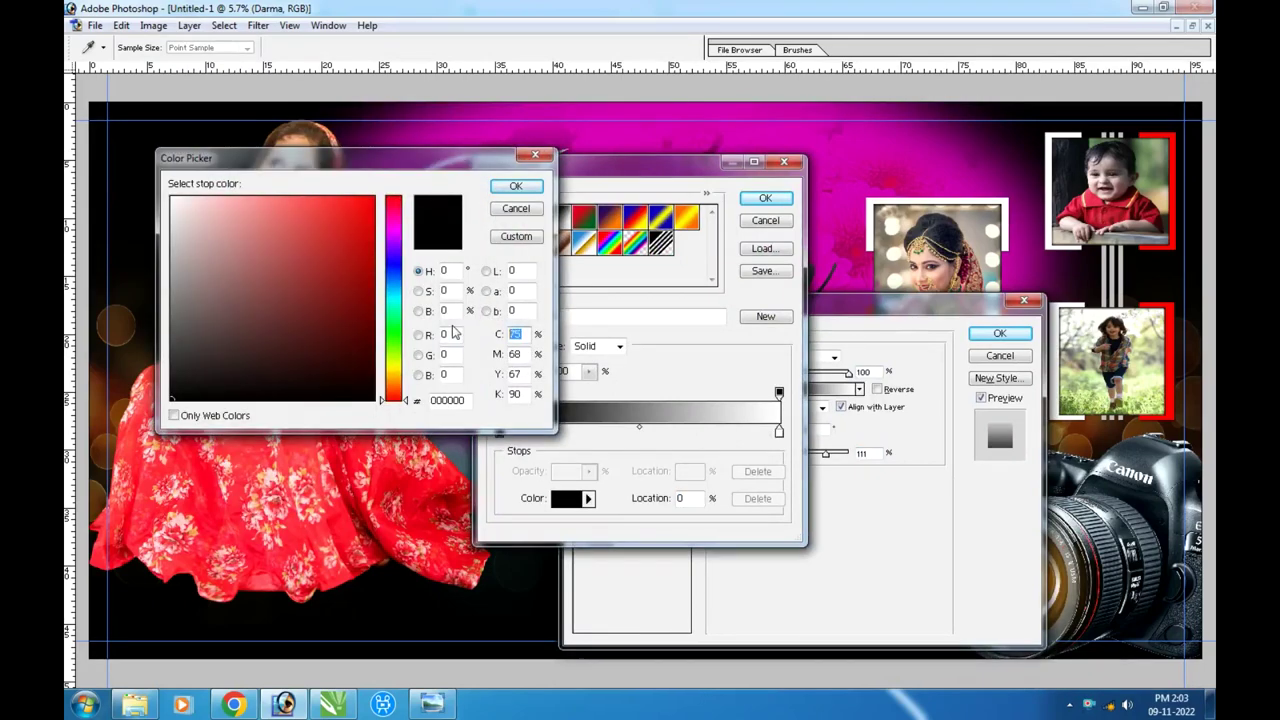
{"action": "left_click_drag", "start_coordinate": [393, 398], "coordinate": [393, 383]}
{"action": "left_click", "coordinate": [370, 200]}
{"action": "left_click", "coordinate": [515, 186]}
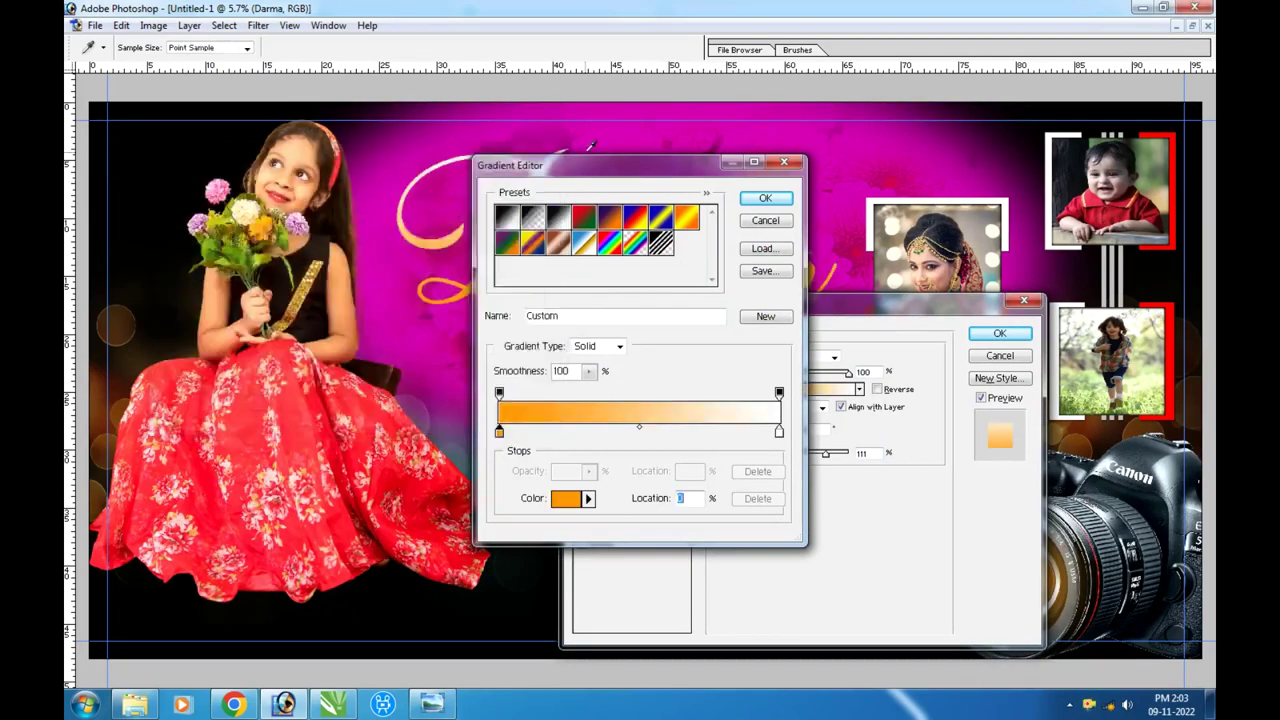
{"action": "left_click_drag", "start_coordinate": [620, 162], "coordinate": [355, 273]}
{"action": "left_click", "coordinate": [500, 307]}
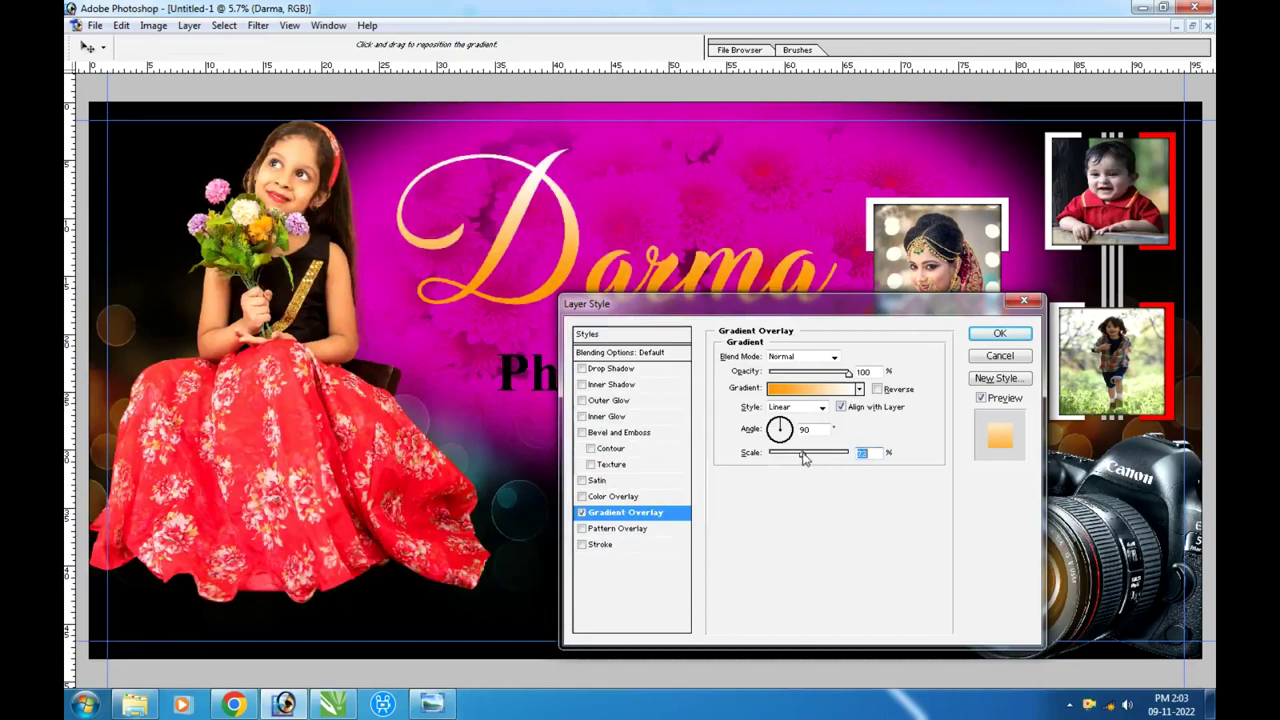
Add a white gradient stop at 29% and apply the white-to-orange gradient to 'Darma'
{"action": "left_click", "coordinate": [812, 388]}
{"action": "left_click", "coordinate": [315, 540]}
{"action": "double_click", "coordinate": [315, 540]}
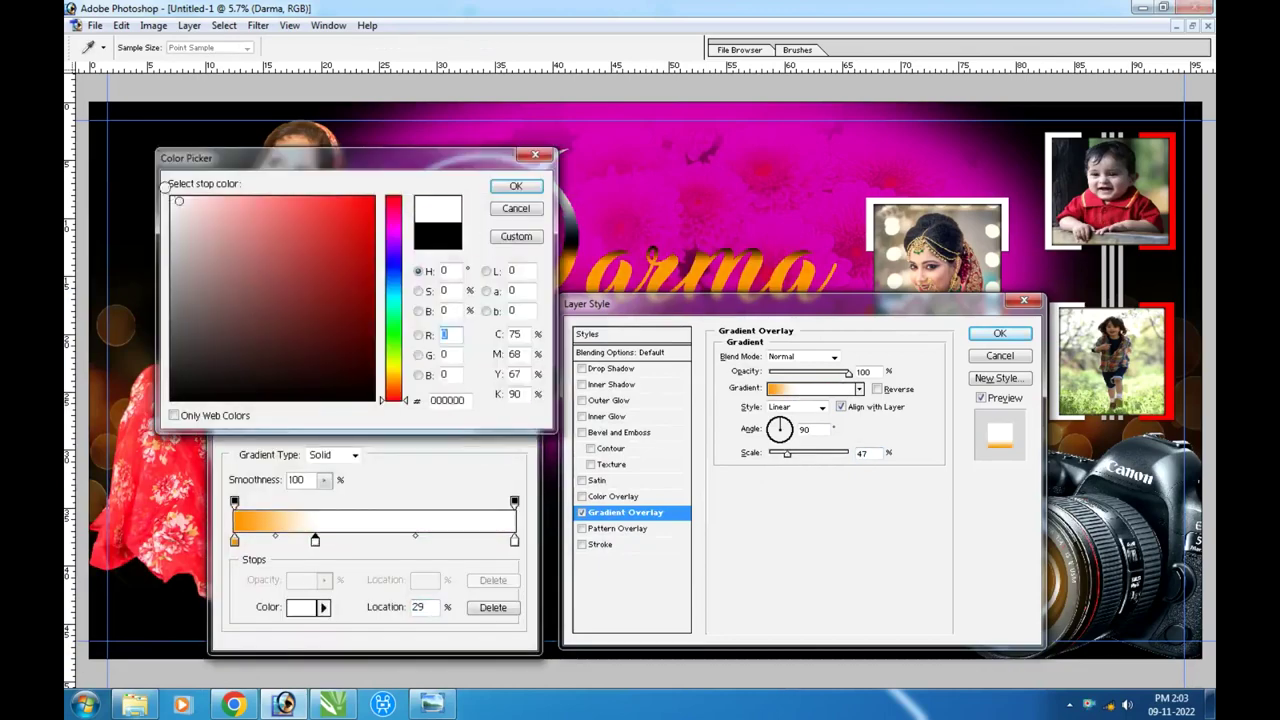
{"action": "left_click", "coordinate": [198, 214]}
{"action": "left_click", "coordinate": [524, 193]}
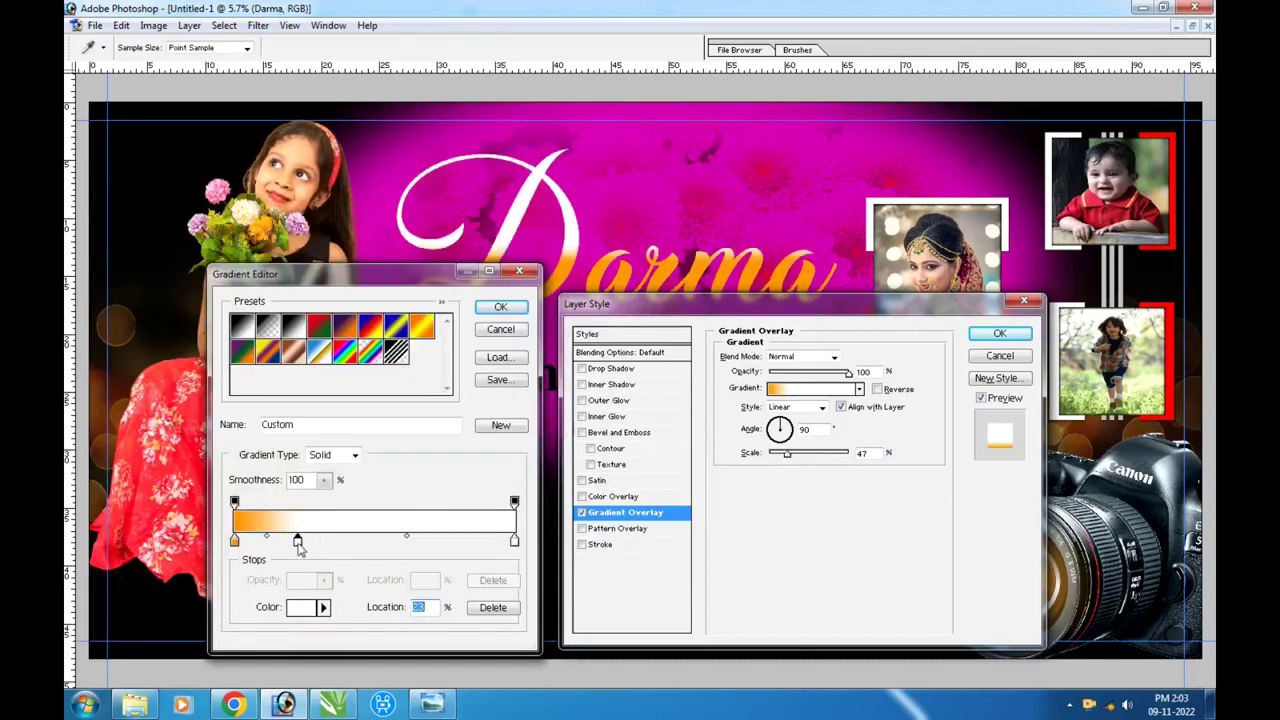
{"action": "left_click", "coordinate": [502, 308]}
{"action": "left_click", "coordinate": [1000, 335]}
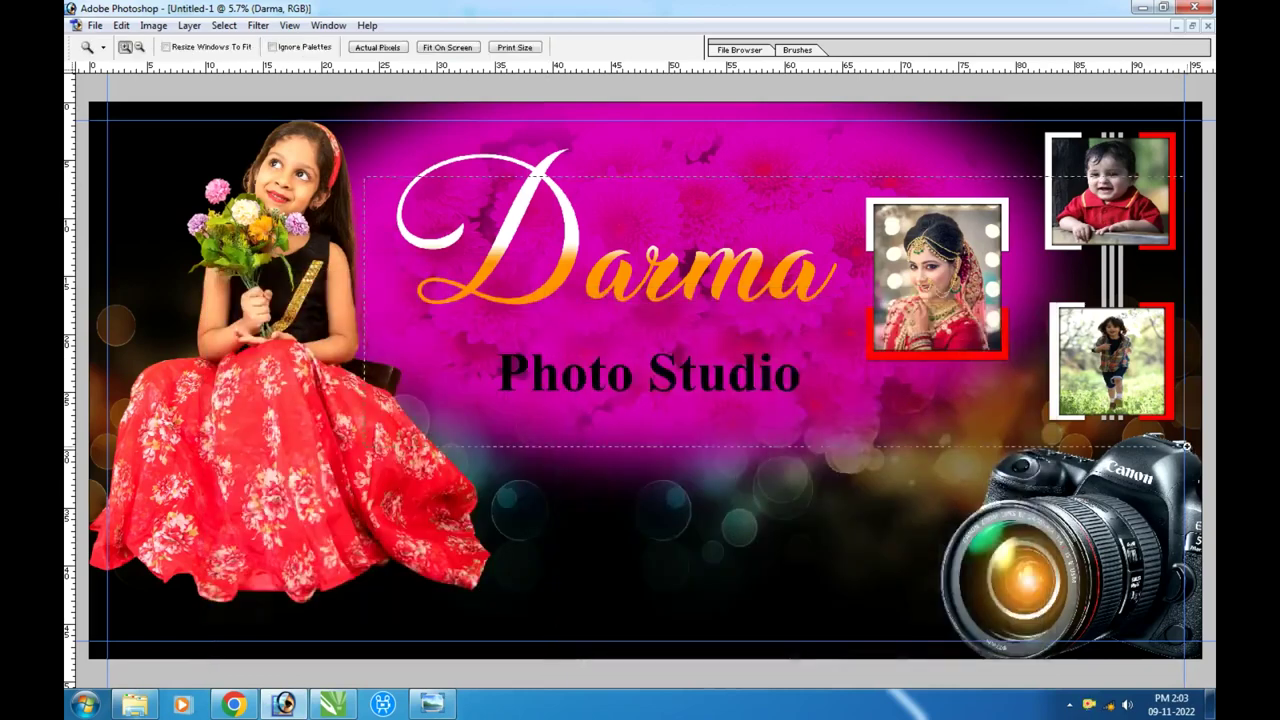
Give 'Darma' a black stroke and a bevel and emboss with 35% shadow opacity
{"action": "left_click", "coordinate": [757, 447]}
{"action": "type", "text": "0"}
{"action": "key", "text": "Return"}
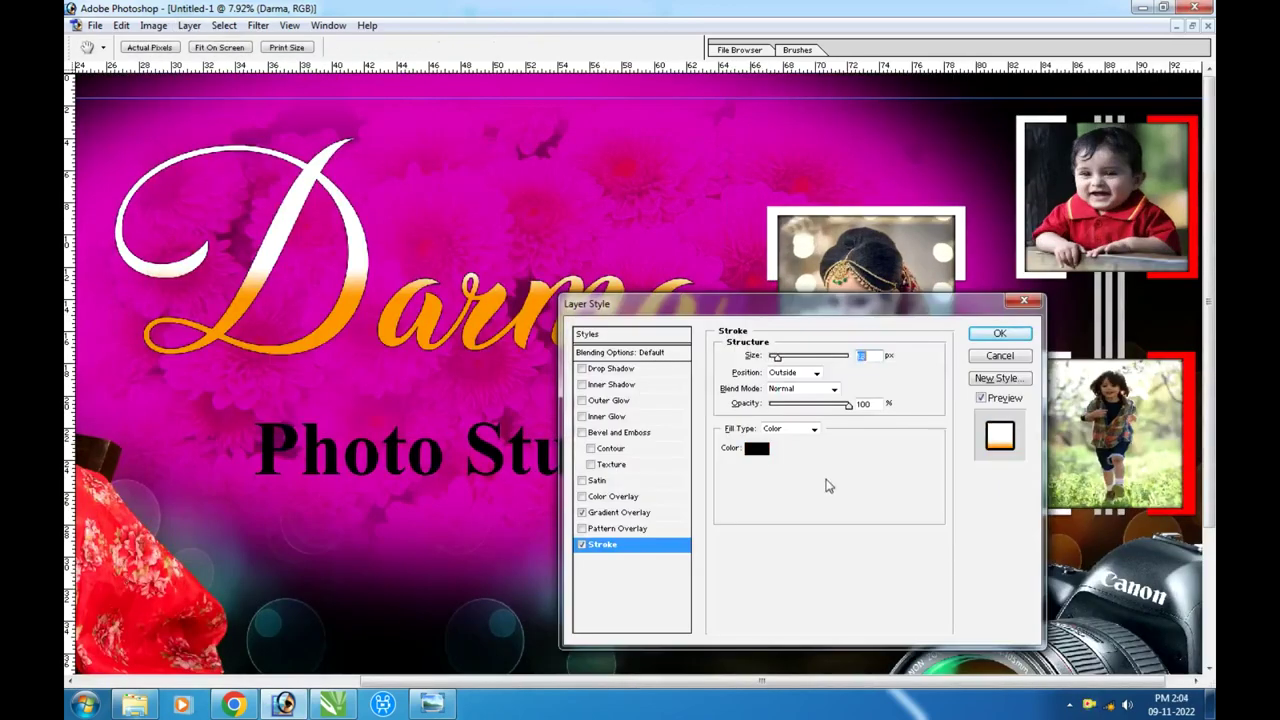
{"action": "left_click", "coordinate": [620, 432]}
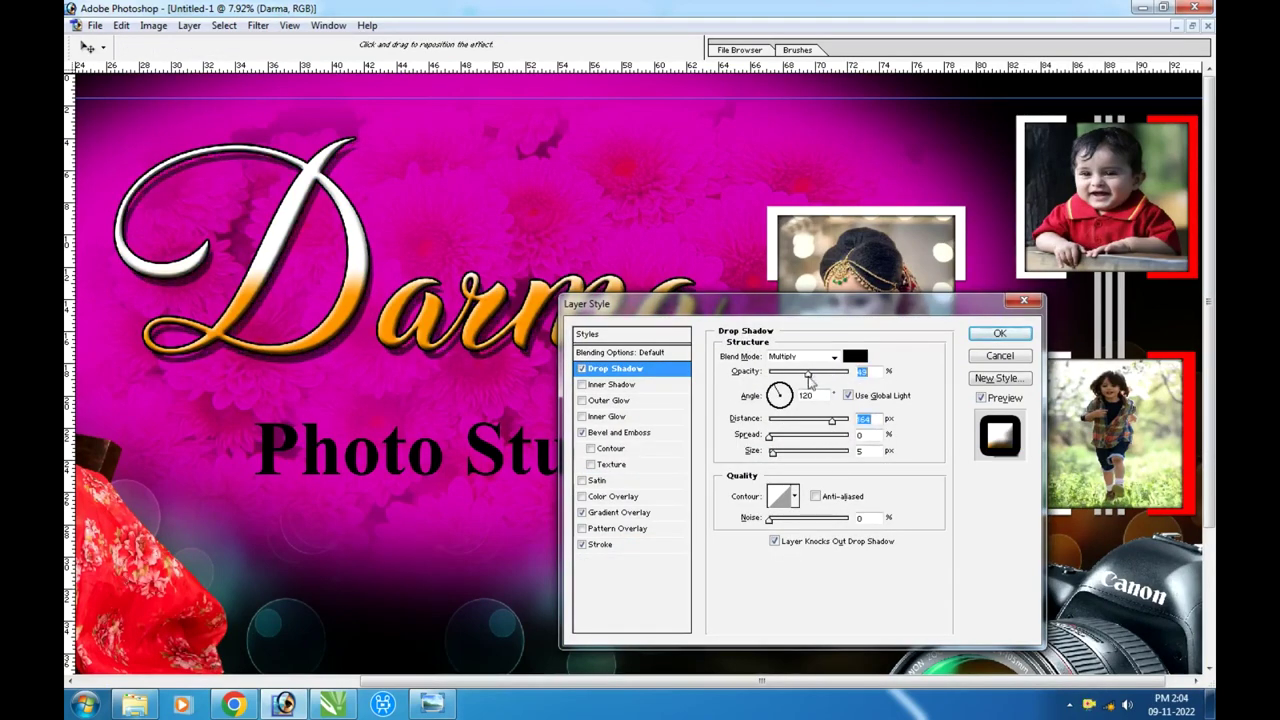
{"action": "left_click", "coordinate": [625, 432]}
{"action": "left_click_drag", "start_coordinate": [840, 594], "coordinate": [800, 598]}
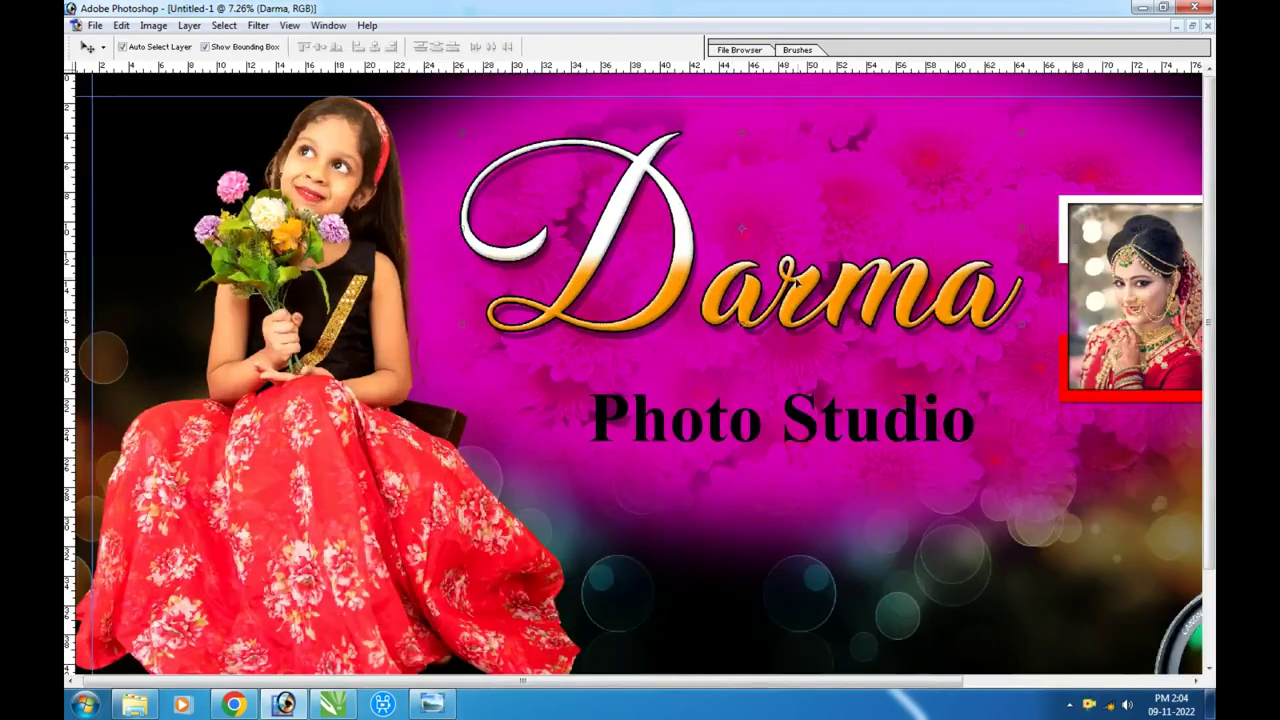
Enlarge 'Darma' slightly and draw a thin straight line beneath it
{"action": "key", "text": "ctrl+t"}
{"action": "left_click_drag", "start_coordinate": [1015, 140], "coordinate": [1042, 130]}
{"action": "key", "text": "Return"}
{"action": "key", "text": "u"}
{"action": "left_click_drag", "start_coordinate": [514, 367], "coordinate": [1038, 370]}
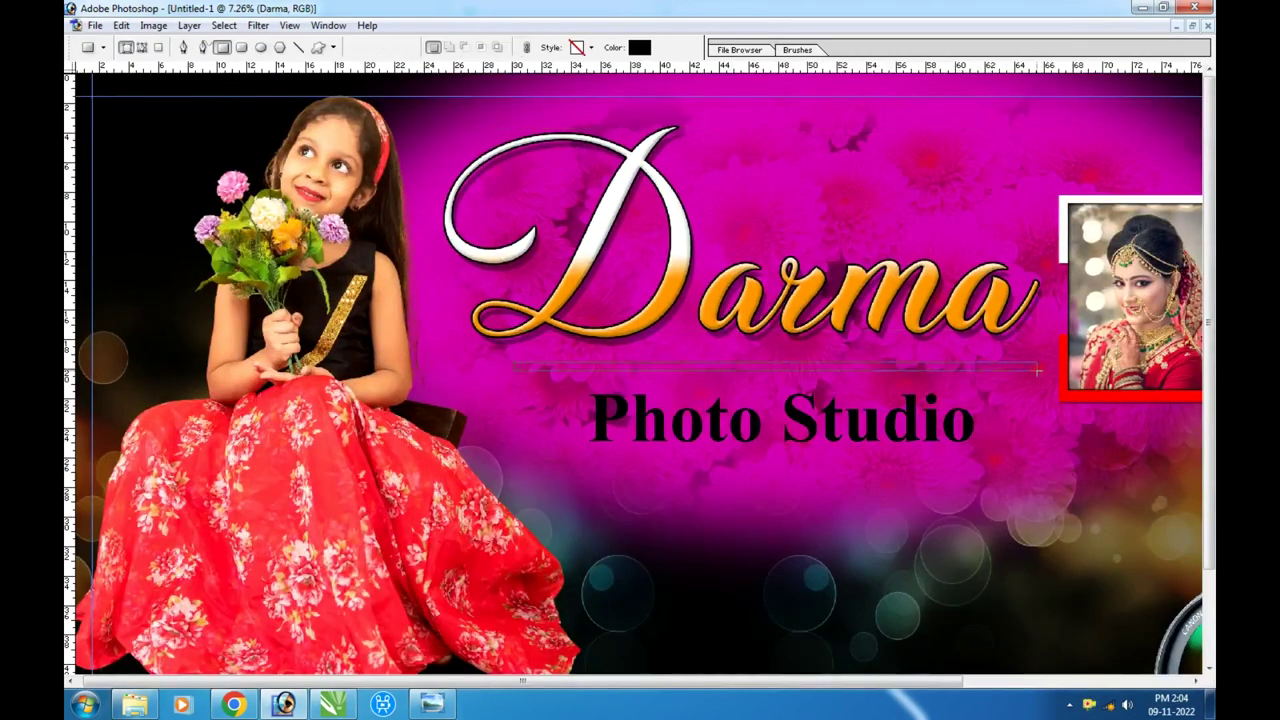
Stretch the line's left end and rasterize it with a long motion blur
{"action": "key", "text": "v"}
{"action": "key", "text": "ctrl+t"}
{"action": "left_click_drag", "start_coordinate": [511, 366], "coordinate": [502, 368]}
{"action": "left_click", "coordinate": [258, 25]}
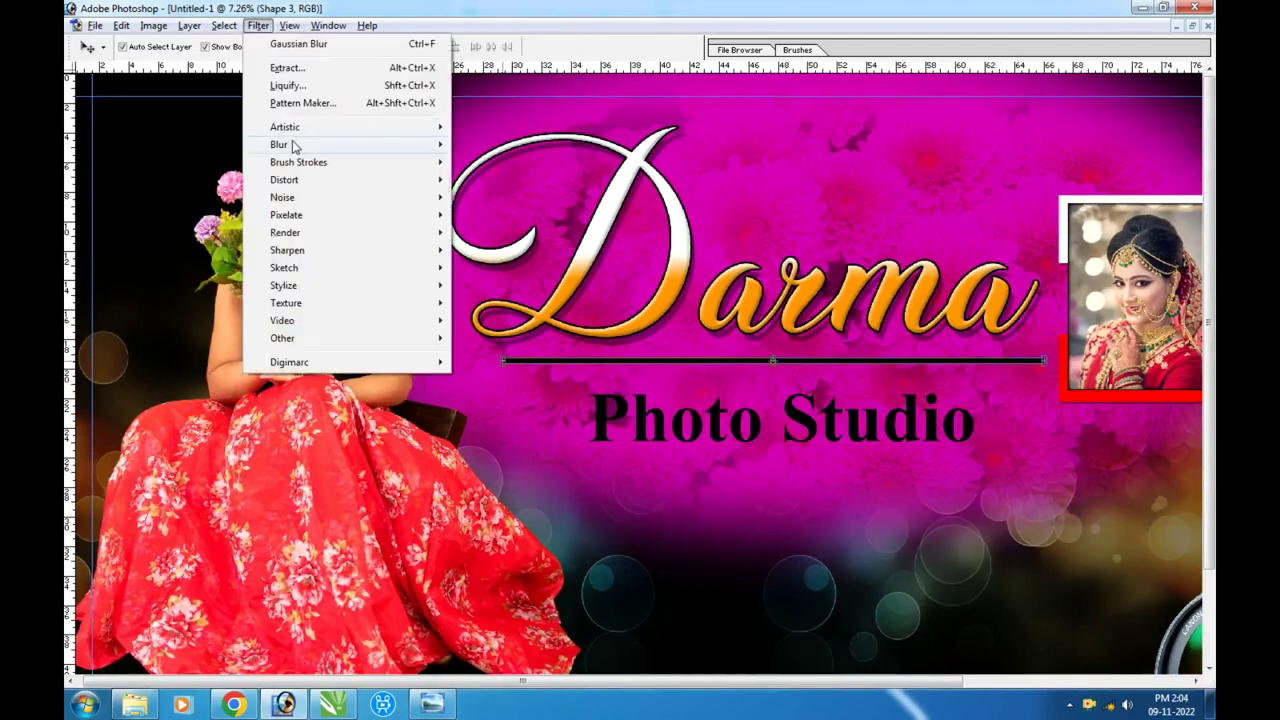
{"action": "left_click", "coordinate": [514, 178]}
{"action": "left_click", "coordinate": [622, 280]}
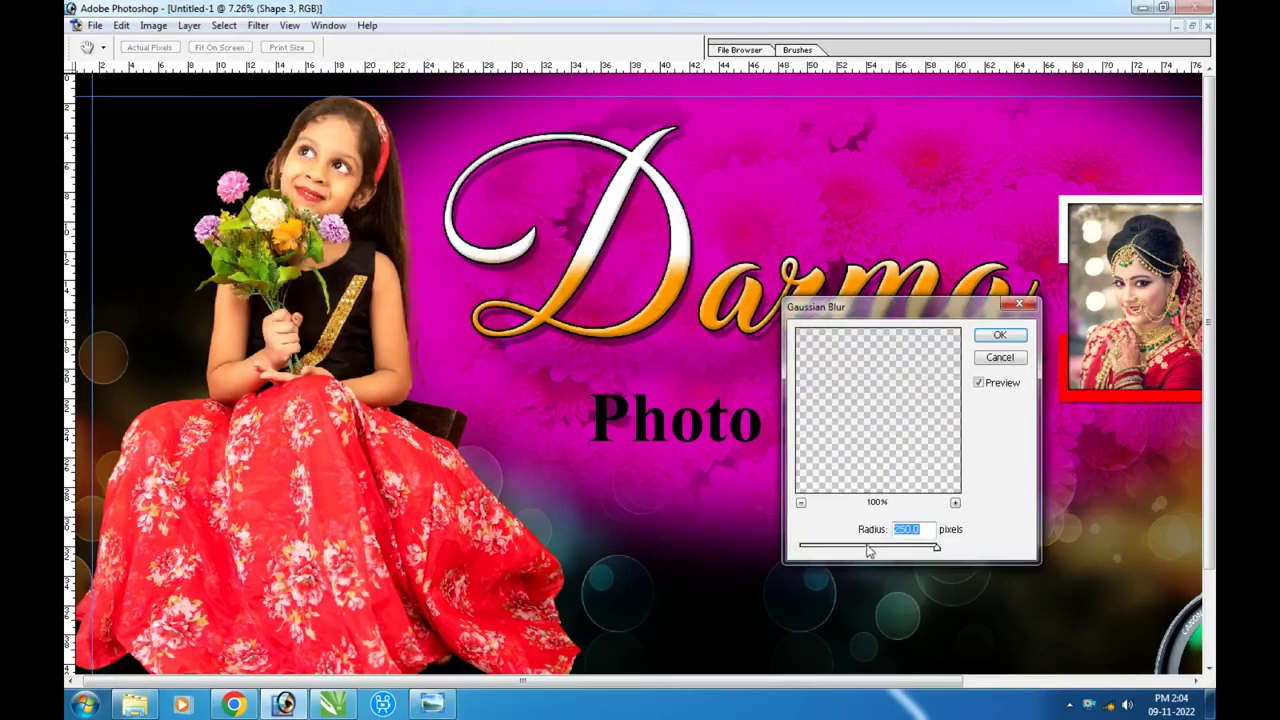
{"action": "left_click", "coordinate": [1000, 357]}
{"action": "left_click", "coordinate": [258, 25]}
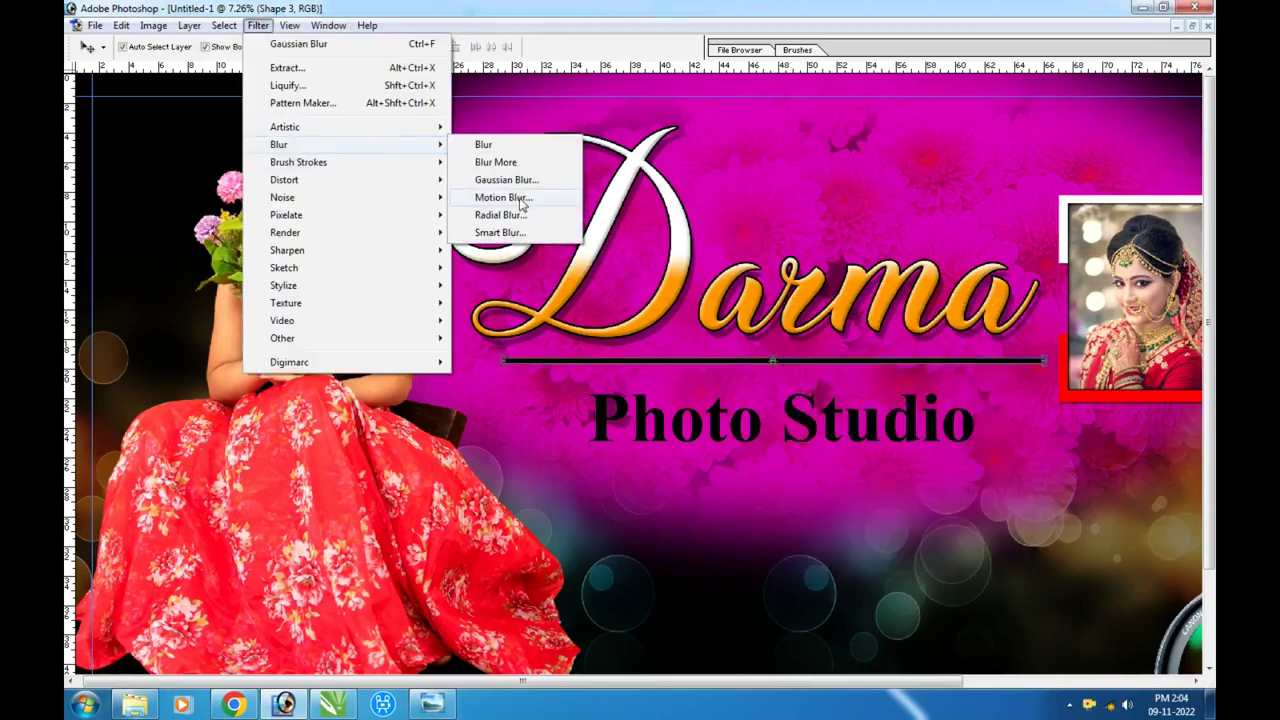
{"action": "left_click", "coordinate": [503, 197]}
{"action": "left_click_drag", "start_coordinate": [880, 494], "coordinate": [857, 494]}
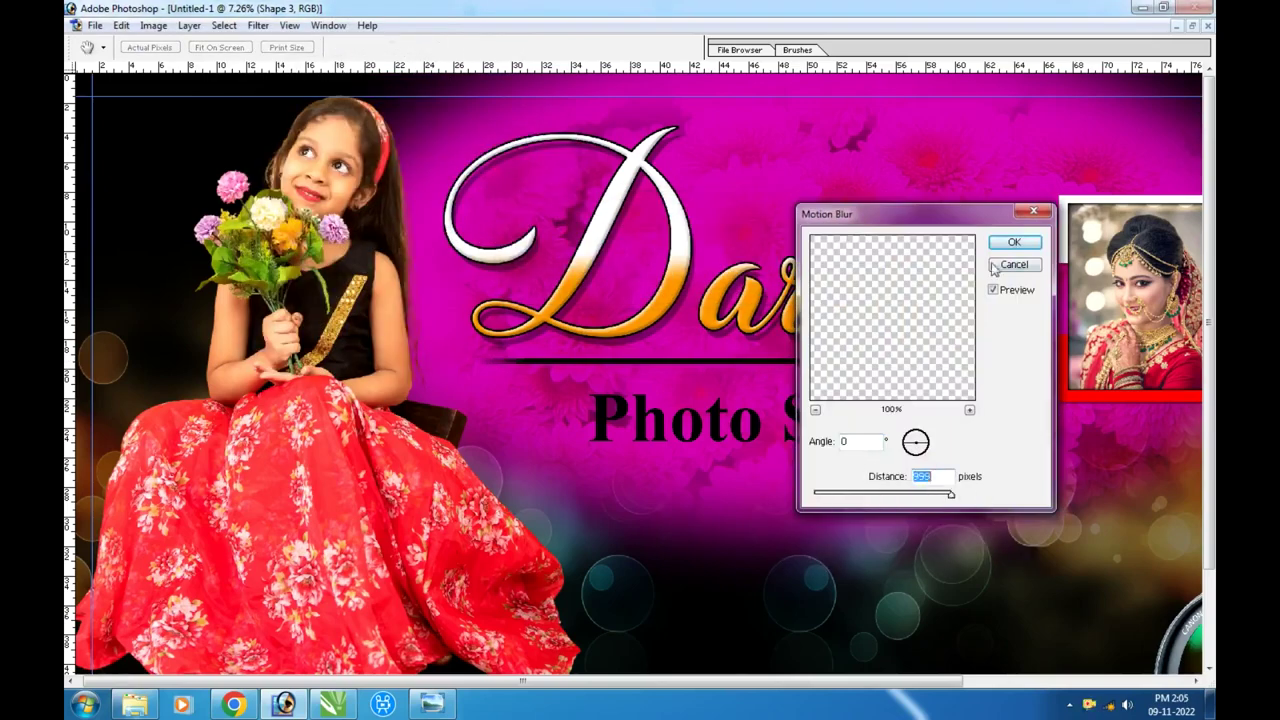
{"action": "left_click", "coordinate": [1014, 242]}
Give the line a white colour overlay and nudge 'Photo Studio' into position
{"action": "left_click", "coordinate": [189, 25]}
{"action": "left_click", "coordinate": [470, 290]}
{"action": "left_click", "coordinate": [855, 356]}
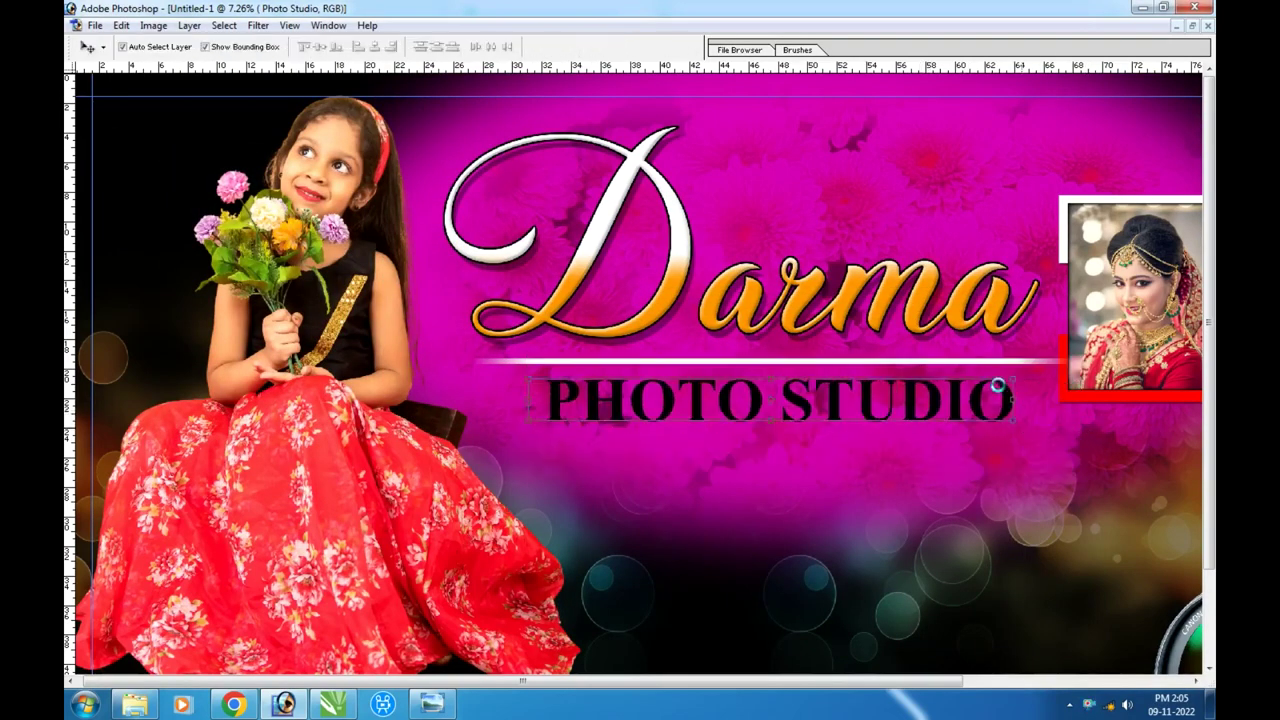
{"action": "left_click_drag", "start_coordinate": [992, 388], "coordinate": [999, 390]}
{"action": "right_click", "coordinate": [987, 365]}
{"action": "left_click", "coordinate": [1005, 369]}
{"action": "key", "text": "ctrl+t"}
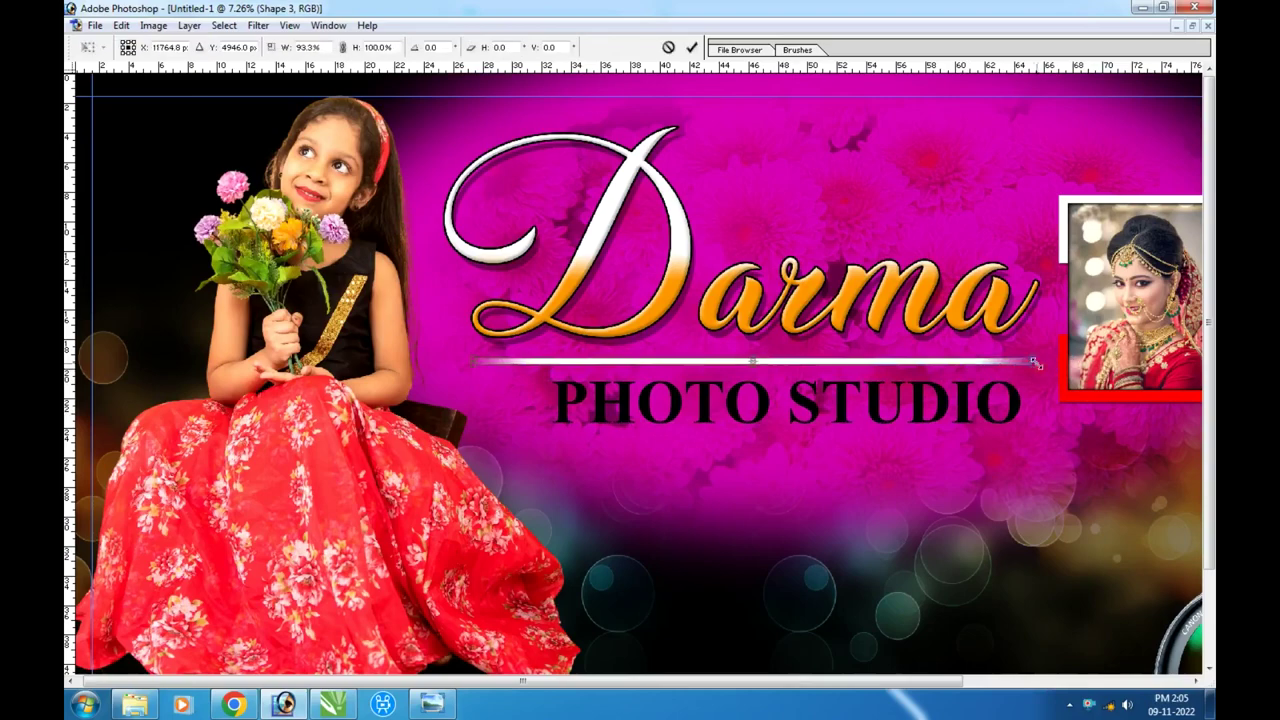
{"action": "key", "text": "Return"}
Centre 'PHOTO STUDIO' under the line and give it a white colour overlay
{"action": "left_click_drag", "start_coordinate": [975, 395], "coordinate": [950, 392]}
{"action": "key", "text": "t"}
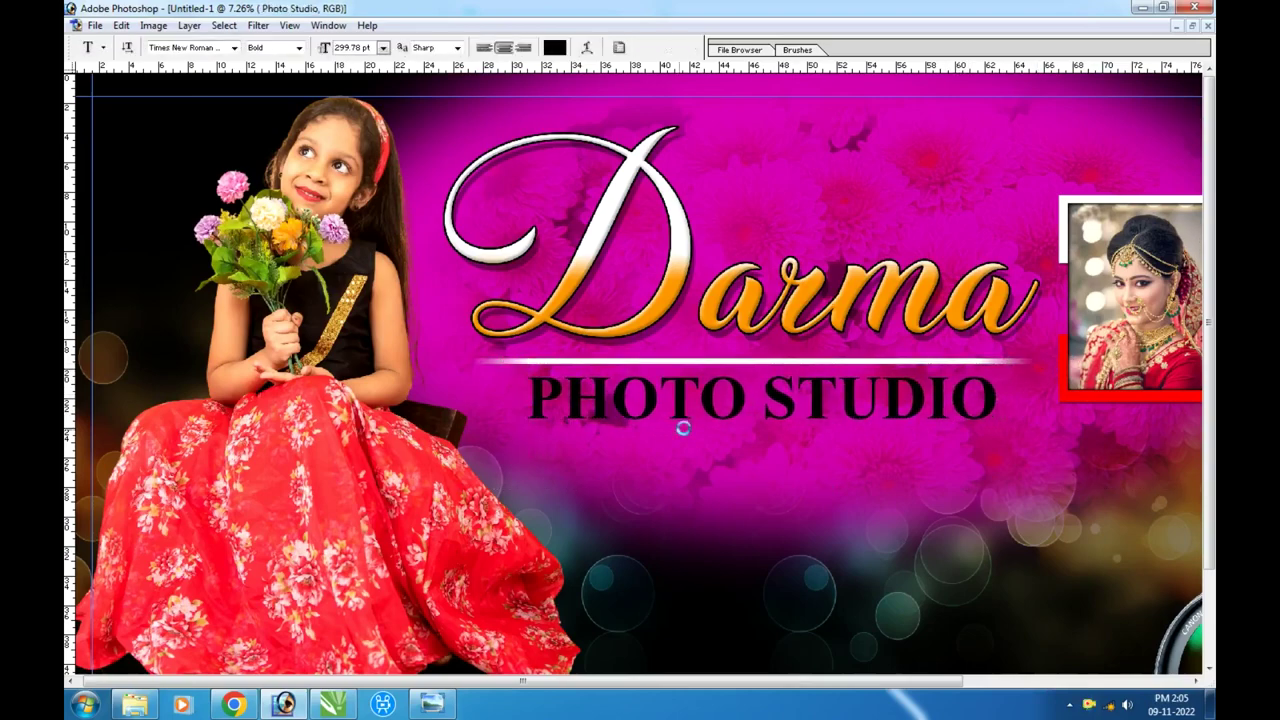
{"action": "key", "text": "v"}
{"action": "left_click_drag", "start_coordinate": [848, 392], "coordinate": [863, 392]}
{"action": "left_click", "coordinate": [851, 354]}
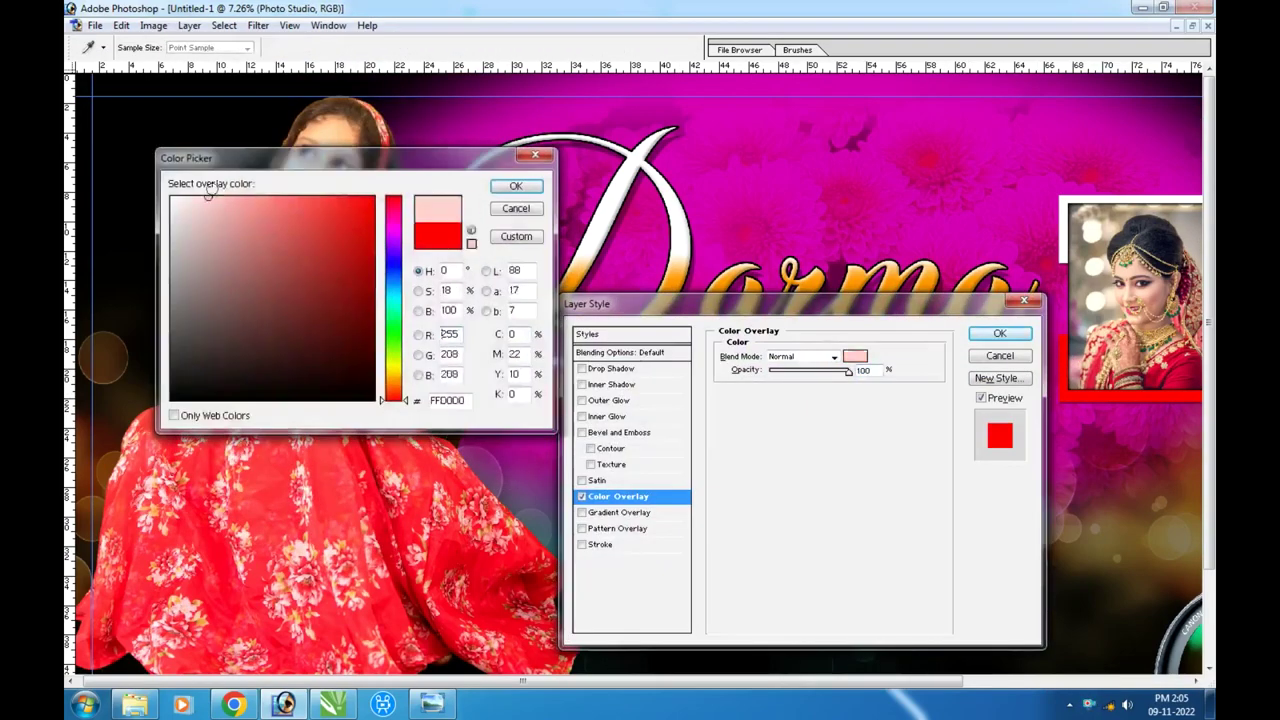
{"action": "left_click", "coordinate": [514, 183]}
{"action": "left_click", "coordinate": [1000, 251]}
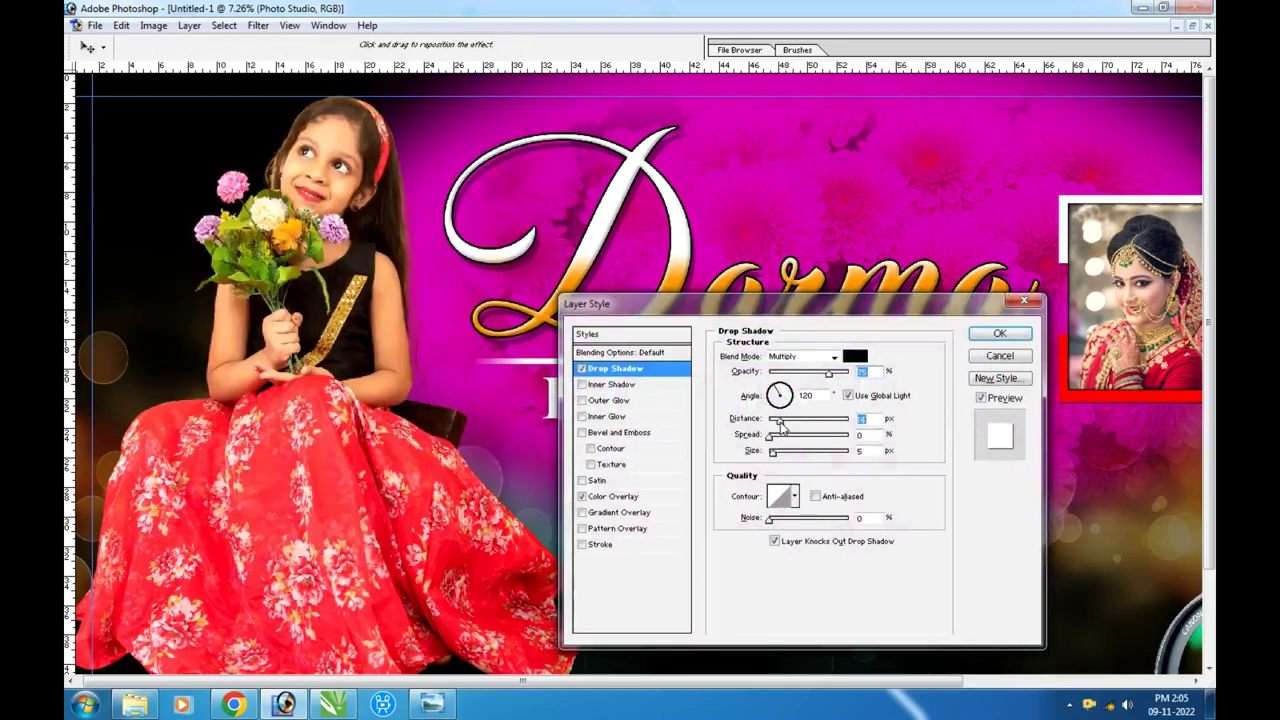
{"action": "key", "text": "ctrl+0"}
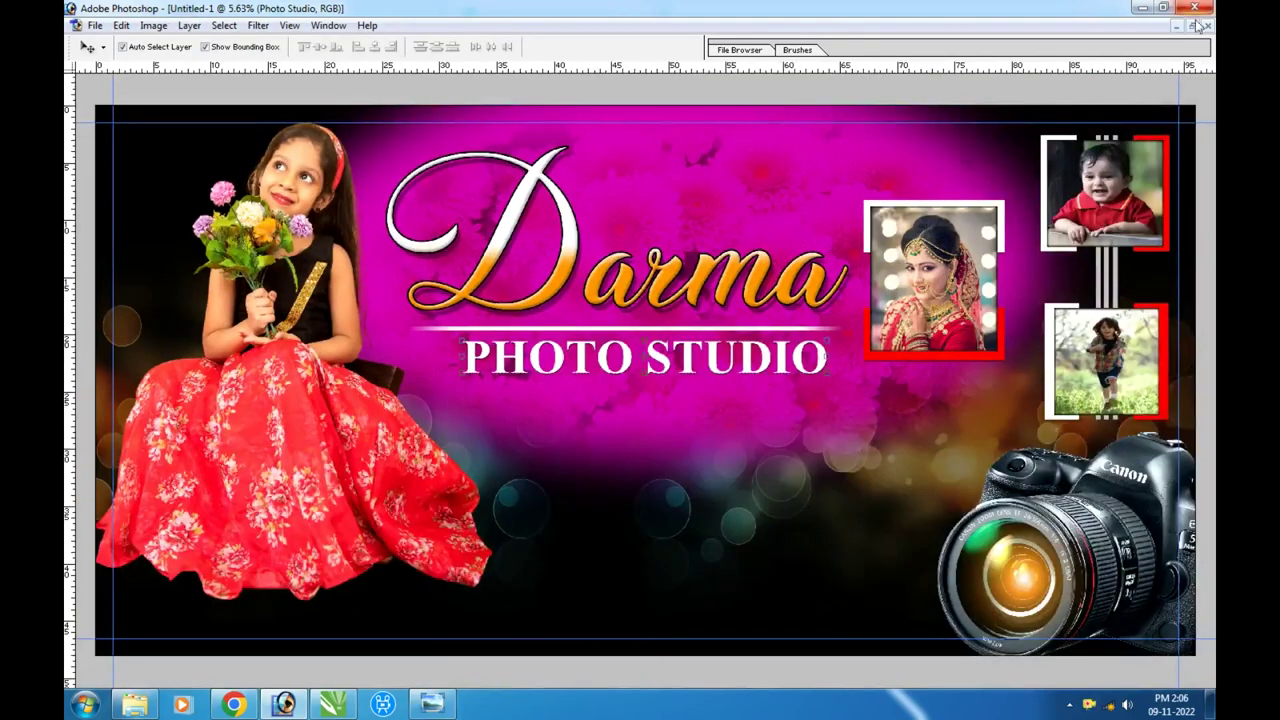
Drag the pink butterfly from 5.png onto the banner and scale it to perch on the 'D'
{"action": "left_click", "coordinate": [1193, 25]}
{"action": "left_click_drag", "start_coordinate": [828, 83], "coordinate": [838, 376]}
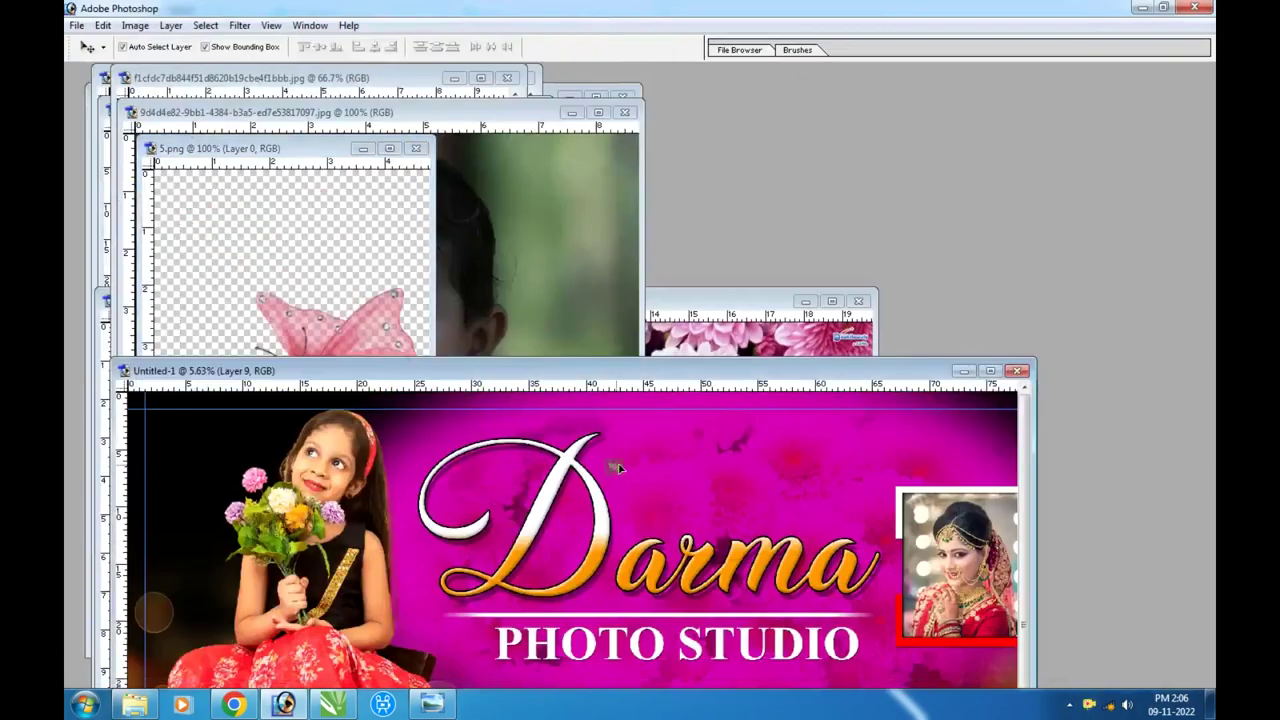
{"action": "left_click_drag", "start_coordinate": [618, 467], "coordinate": [618, 467]}
{"action": "key", "text": "ctrl+t"}
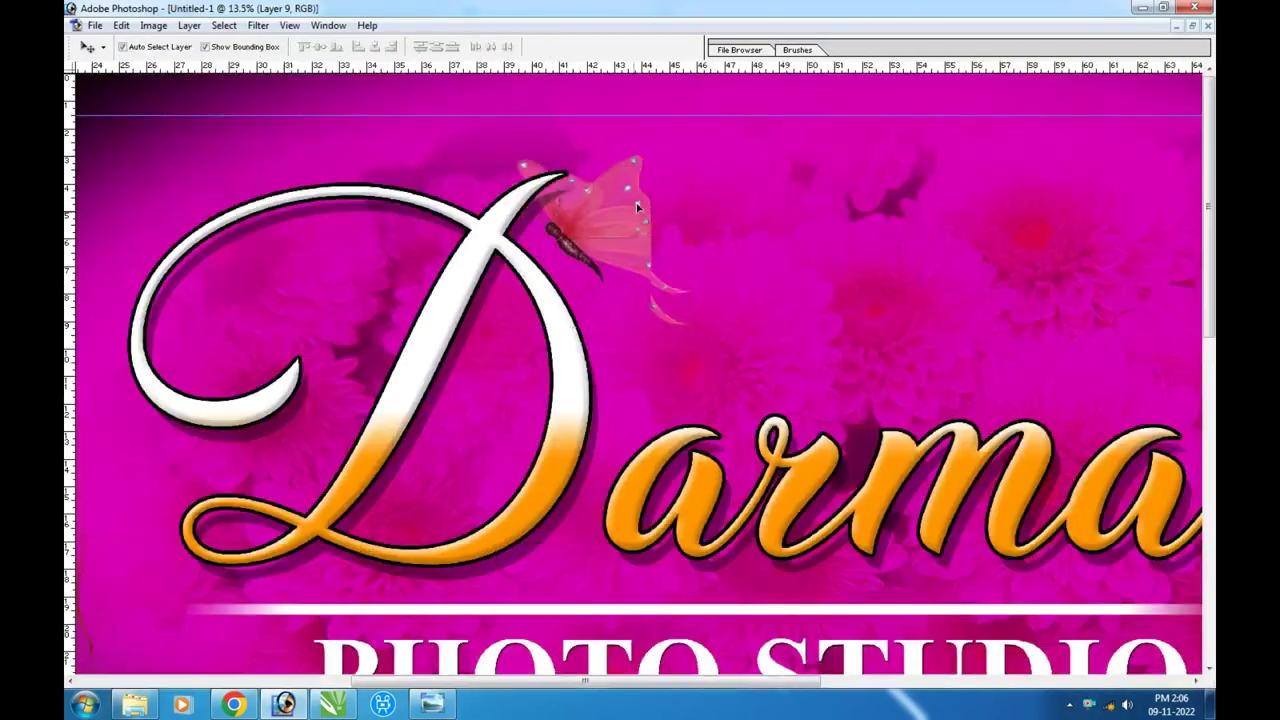
{"action": "left_click_drag", "start_coordinate": [650, 217], "coordinate": [650, 152]}
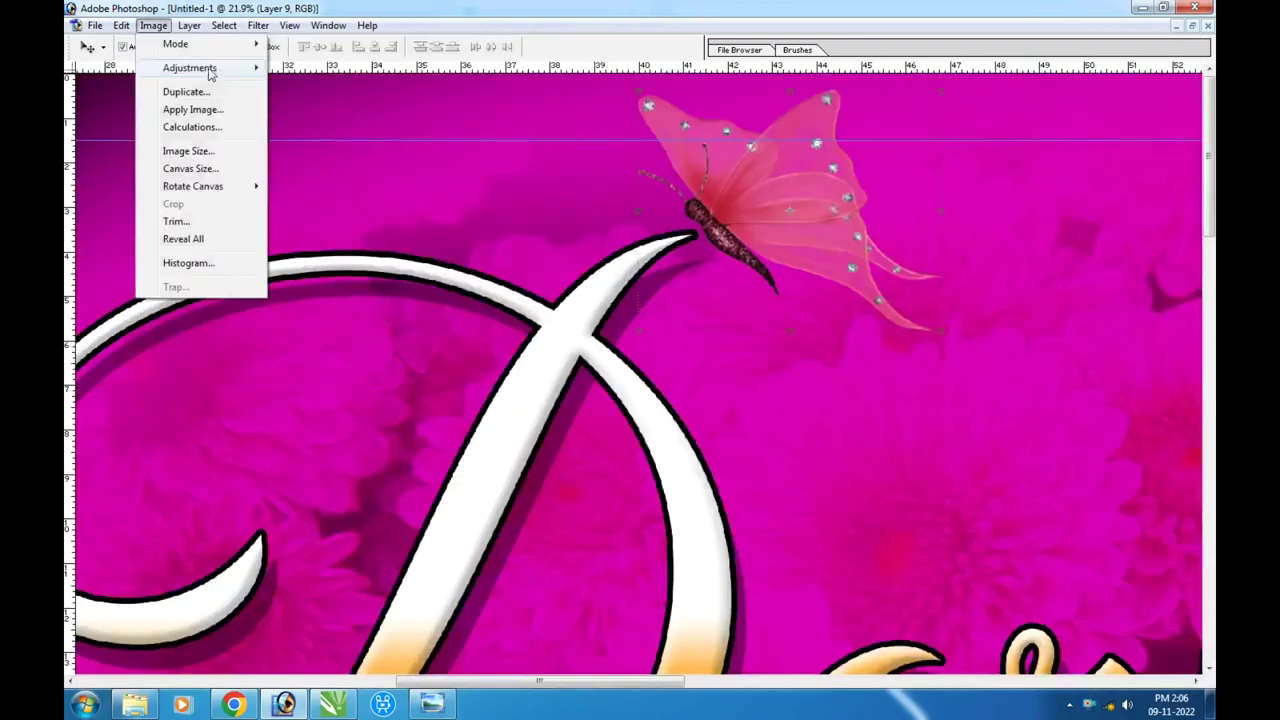
{"action": "key", "text": "Return"}
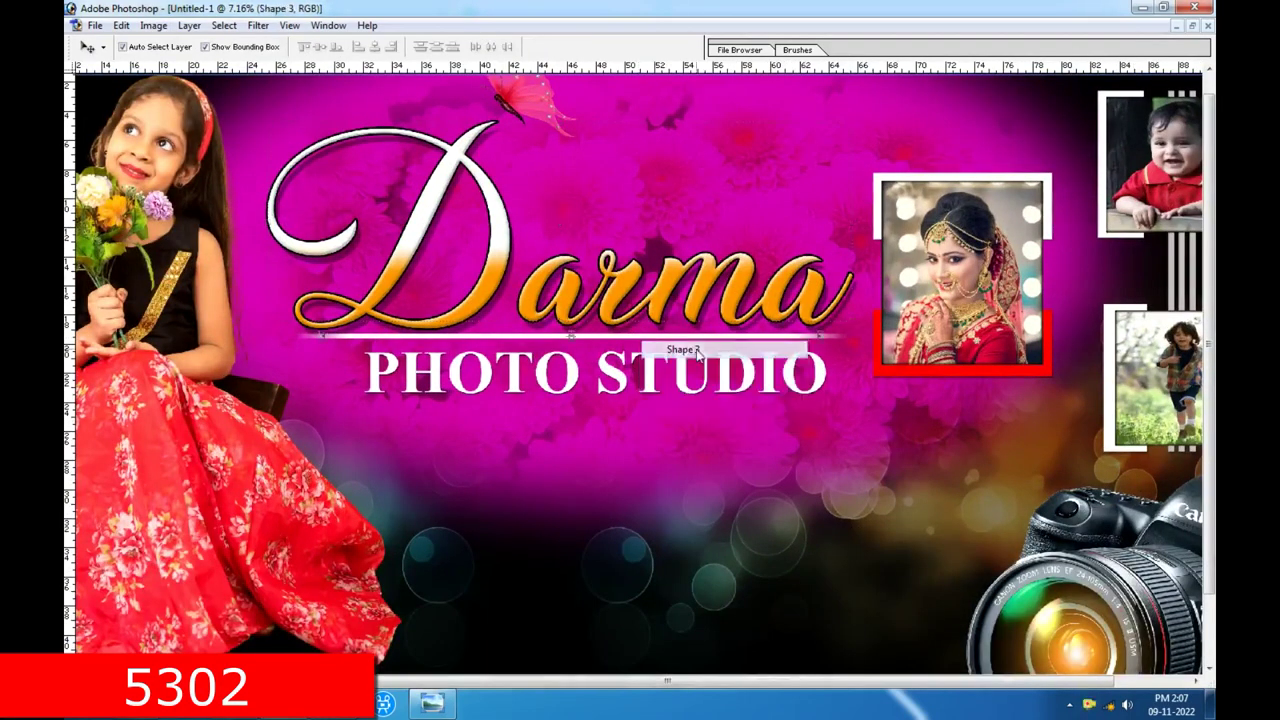
{"action": "left_click_drag", "start_coordinate": [690, 363], "coordinate": [690, 371]}
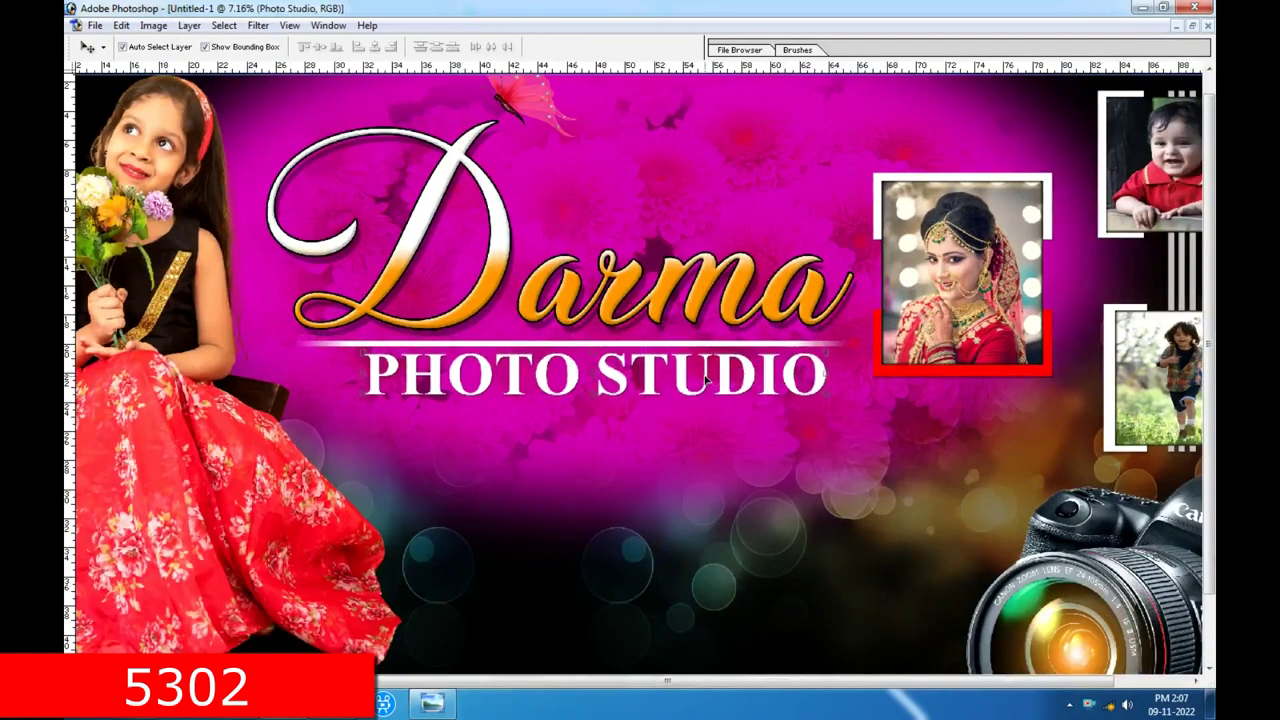
Flip the black cameraman silhouette horizontally and place it above the end of 'Darma'
{"action": "left_click", "coordinate": [540, 110], "text": "ctrl"}
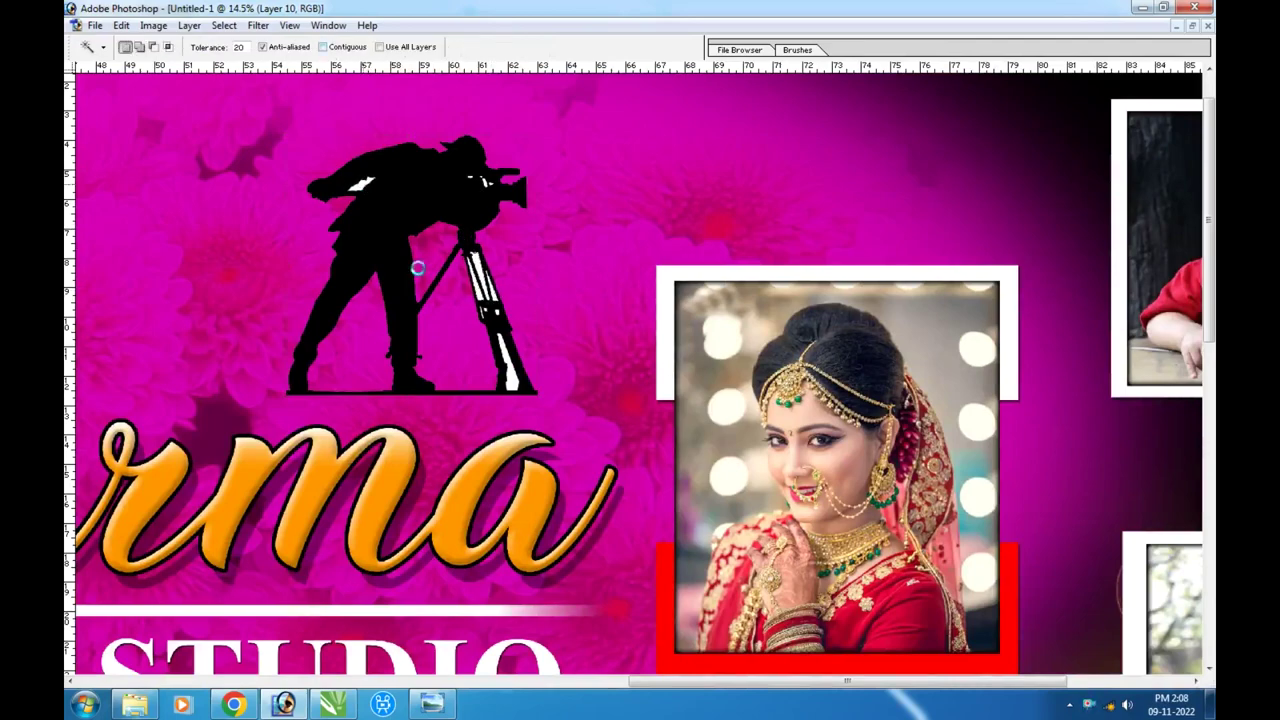
{"action": "key", "text": "ctrl+0"}
{"action": "key", "text": "ctrl+t"}
{"action": "right_click", "coordinate": [757, 194]}
{"action": "left_click", "coordinate": [846, 379]}
{"action": "key", "text": "Return"}
{"action": "key", "text": "Return"}
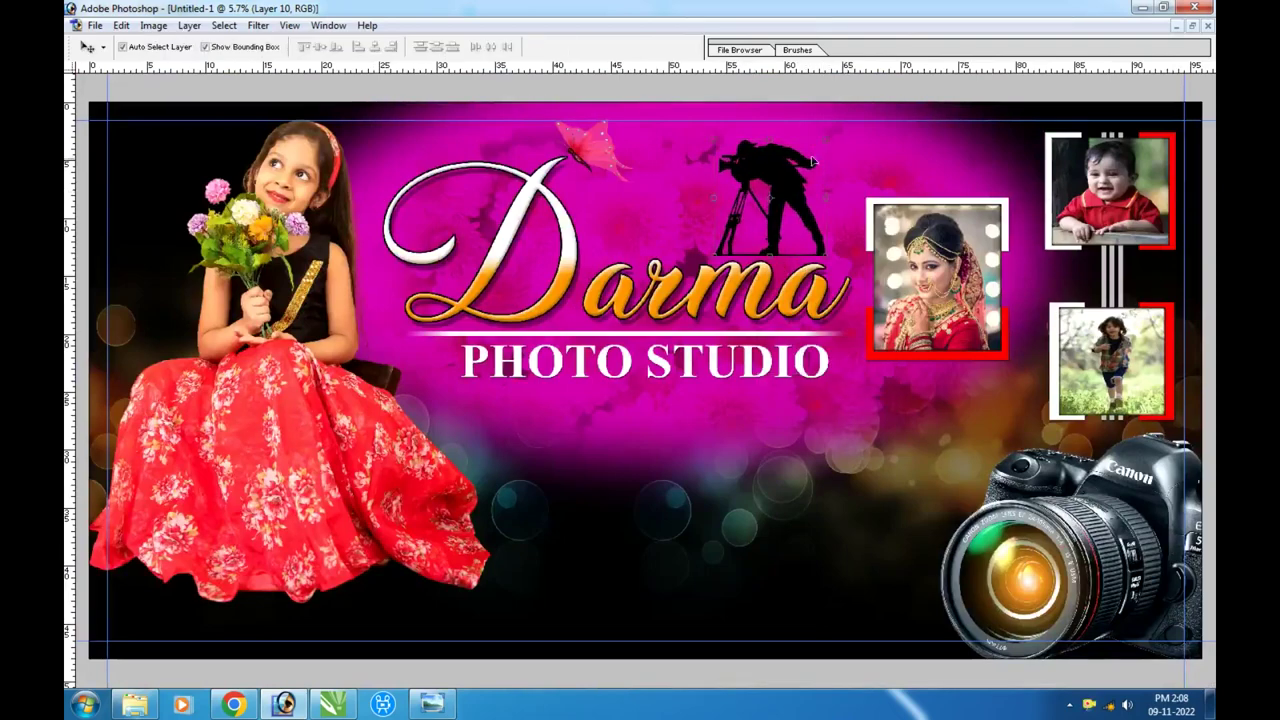
{"action": "left_click", "coordinate": [189, 25]}
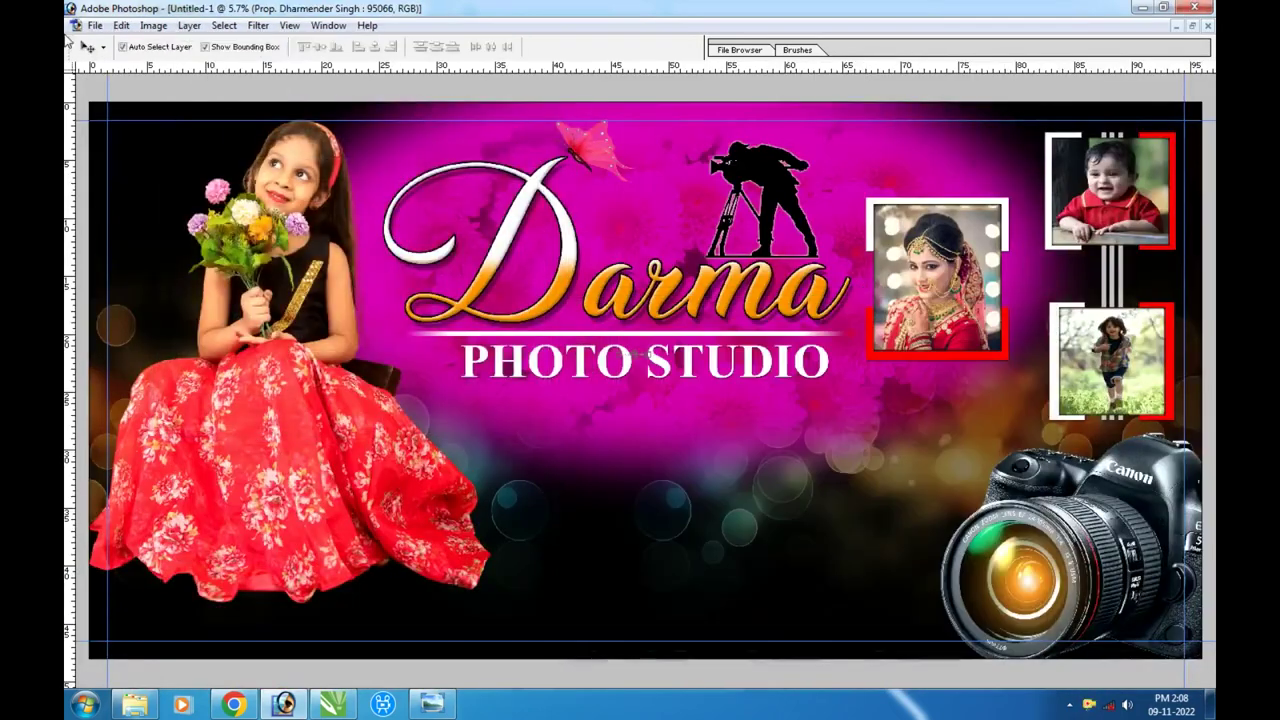
Move the contact text to the top right, delete its phone line, and narrow the name line
{"action": "key", "text": "Return"}
{"action": "left_click_drag", "start_coordinate": [646, 360], "coordinate": [866, 280]}
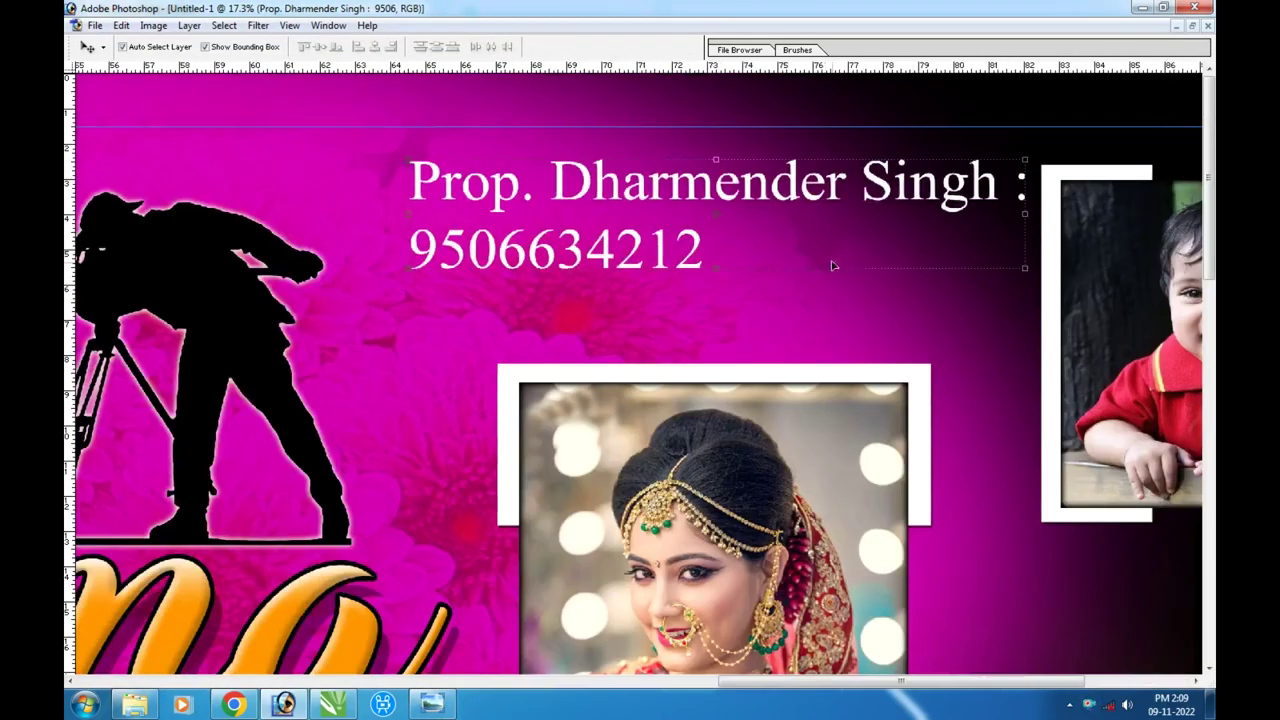
{"action": "right_click", "coordinate": [771, 199]}
{"action": "double_click", "coordinate": [697, 234]}
{"action": "key", "text": "BackSpace"}
{"action": "key", "text": "ctrl+t"}
{"action": "left_click_drag", "start_coordinate": [1067, 190], "coordinate": [1003, 190]}
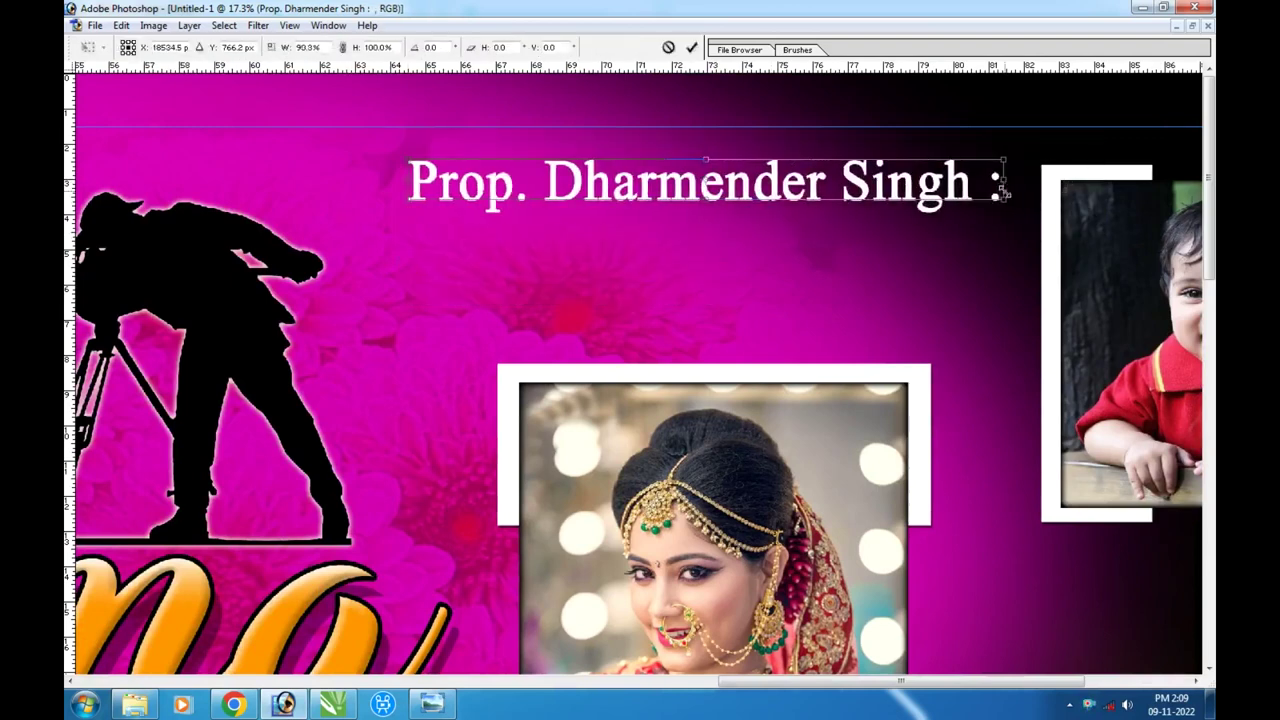
{"action": "key", "text": "Return"}
Duplicate the name line, replace it with the phone number, and enlarge it about twice
{"action": "left_click_drag", "start_coordinate": [862, 184], "coordinate": [866, 258]}
{"action": "double_click", "coordinate": [866, 262]}
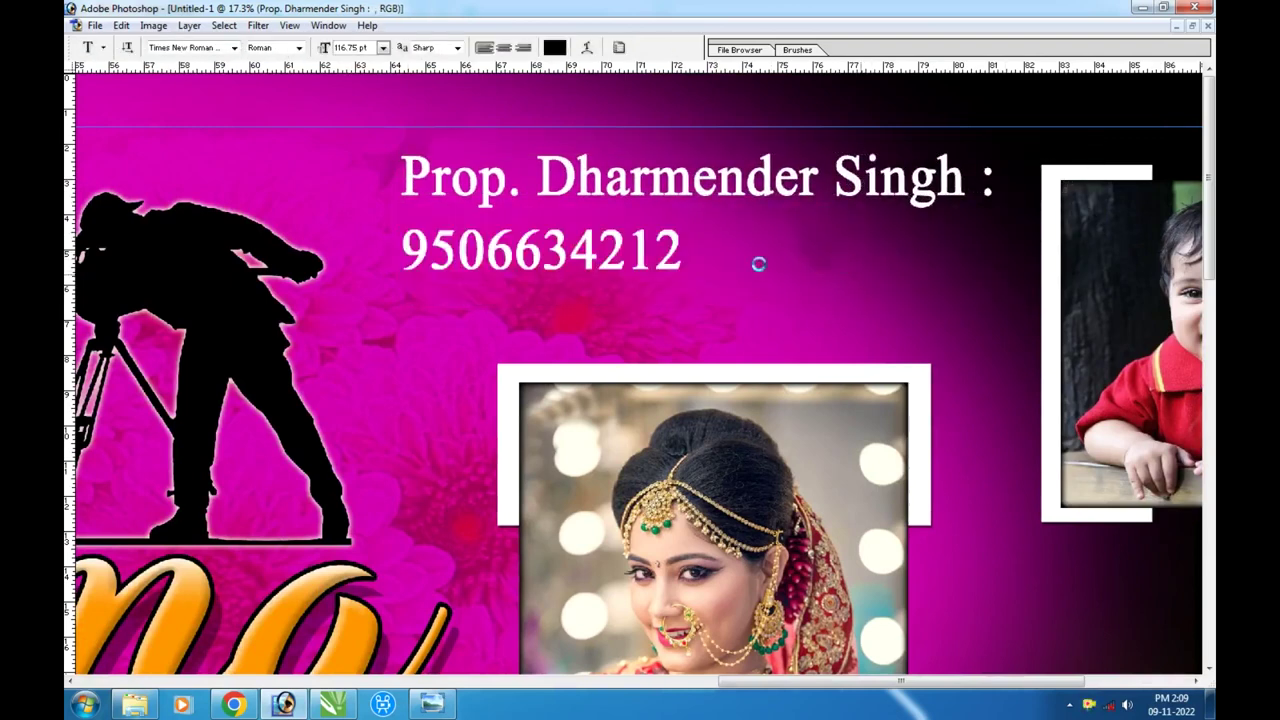
{"action": "key", "text": "ctrl+Return"}
{"action": "key", "text": "ctrl+t"}
{"action": "left_click_drag", "start_coordinate": [683, 271], "coordinate": [968, 305]}
{"action": "key", "text": "Return"}
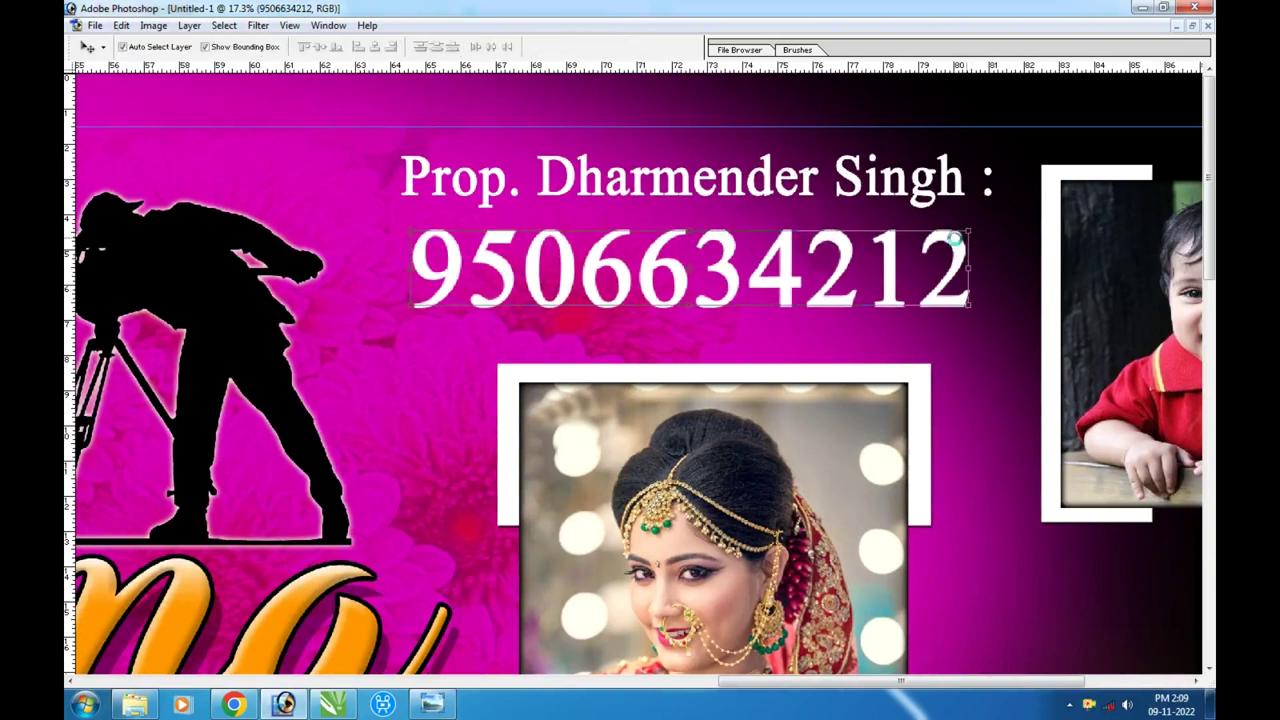
{"action": "left_click_drag", "start_coordinate": [955, 238], "coordinate": [967, 238]}
{"action": "key", "text": "ctrl+0"}
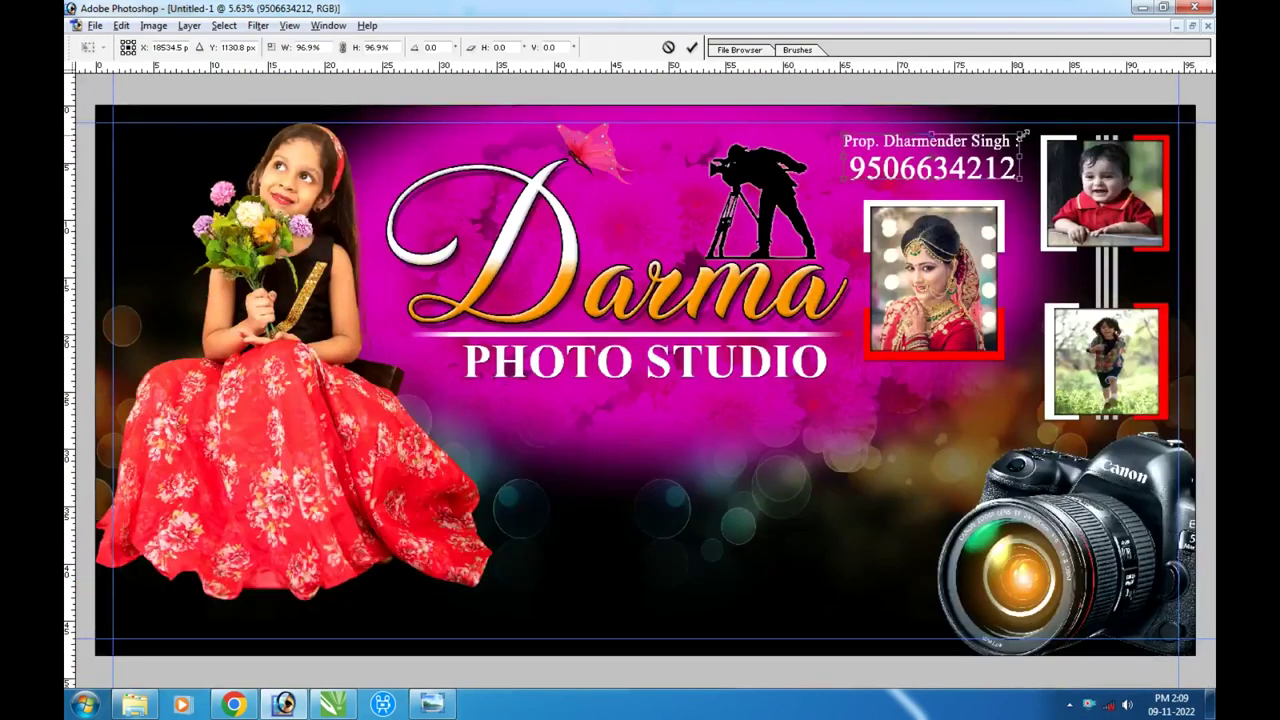
{"action": "key", "text": "ctrl+Tab"}
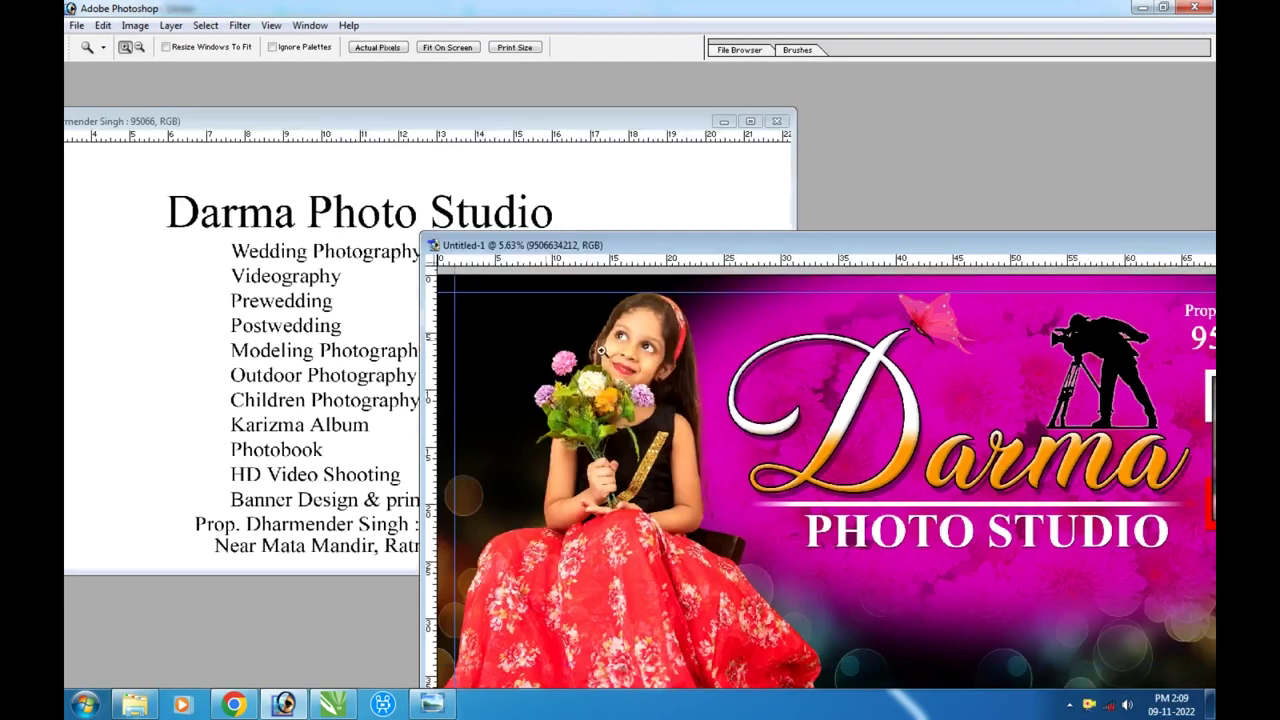
Paste the service list onto the banner, cut it down to the first services, and make it white
{"action": "left_click_drag", "start_coordinate": [357, 350], "coordinate": [760, 385]}
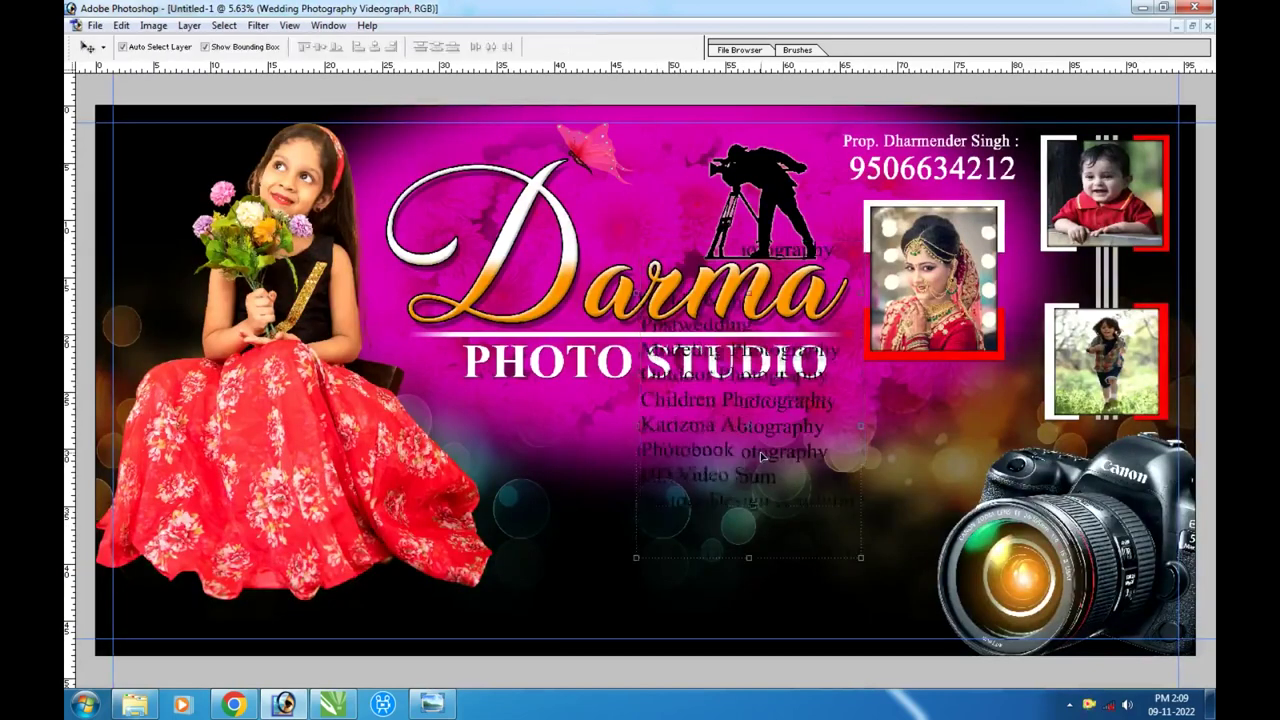
{"action": "key", "text": "t"}
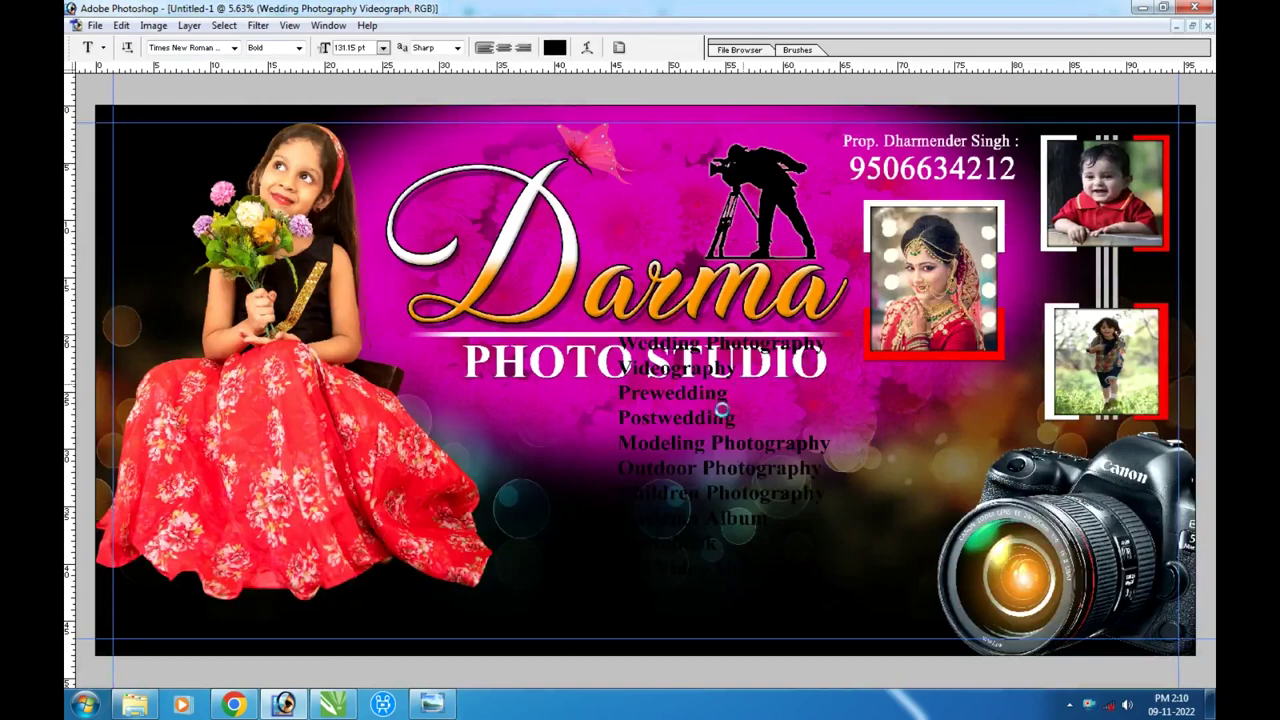
{"action": "left_click_drag", "start_coordinate": [742, 390], "coordinate": [357, 345]}
{"action": "left_click_drag", "start_coordinate": [240, 452], "coordinate": [497, 568]}
{"action": "key", "text": "Delete"}
{"action": "key", "text": "v"}
{"action": "left_click_drag", "start_coordinate": [375, 400], "coordinate": [660, 521]}
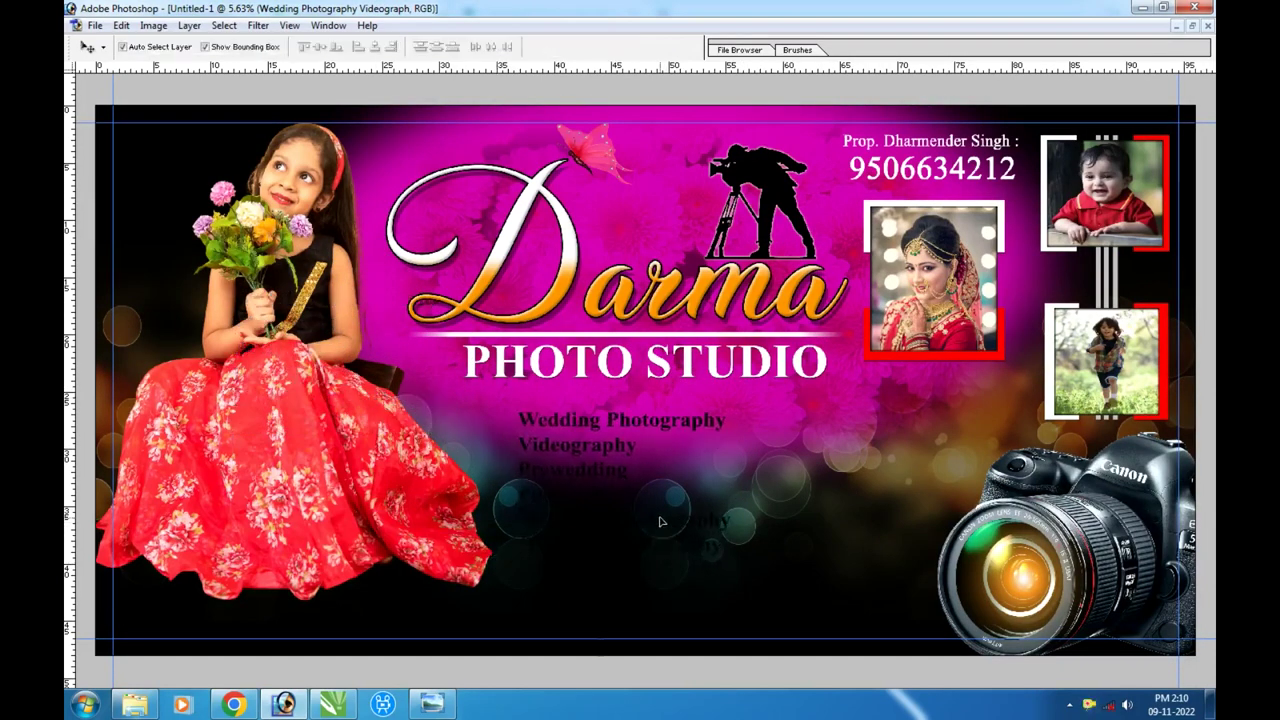
{"action": "left_click", "coordinate": [851, 354]}
{"action": "left_click", "coordinate": [997, 331]}
Duplicate the list into a right-hand column containing the remaining services
{"action": "left_click_drag", "start_coordinate": [648, 434], "coordinate": [905, 434]}
{"action": "key", "text": "t"}
{"action": "left_click", "coordinate": [890, 450]}
{"action": "key", "text": "ctrl+a"}
{"action": "key", "text": "ctrl+v"}
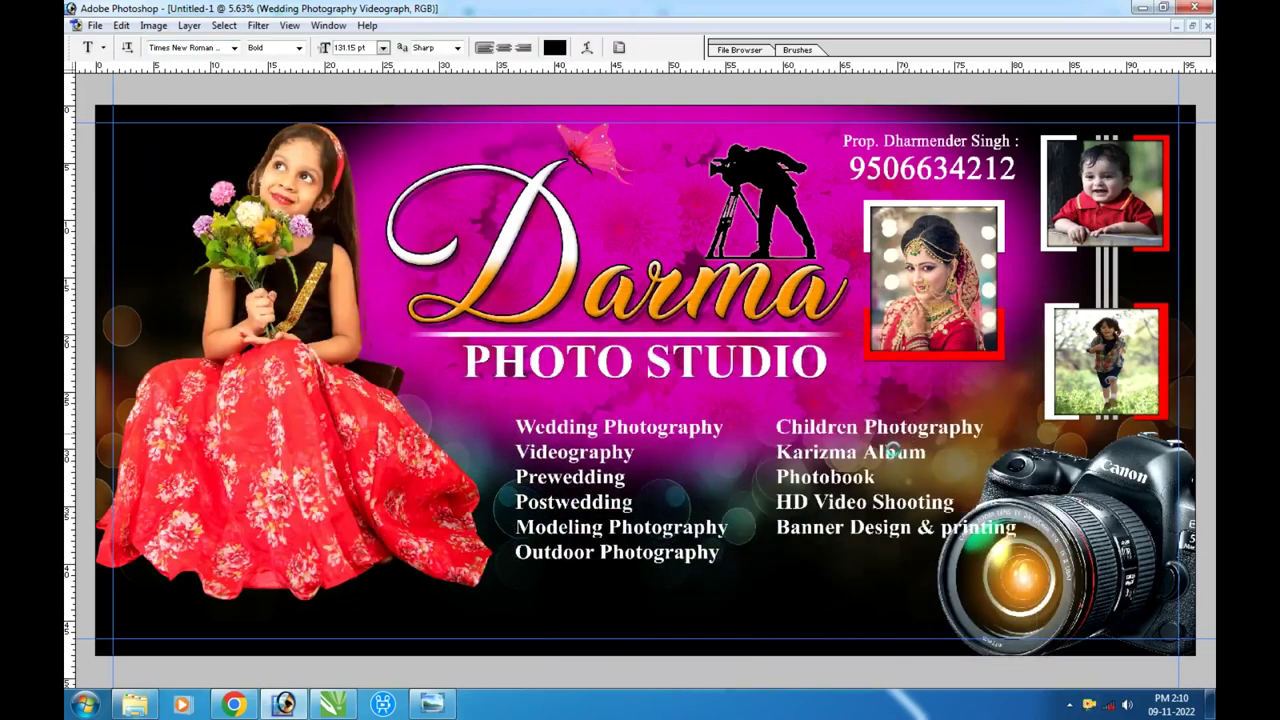
{"action": "key", "text": "ctrl+Return"}
{"action": "key", "text": "v"}
{"action": "left_click_drag", "start_coordinate": [732, 436], "coordinate": [720, 436]}
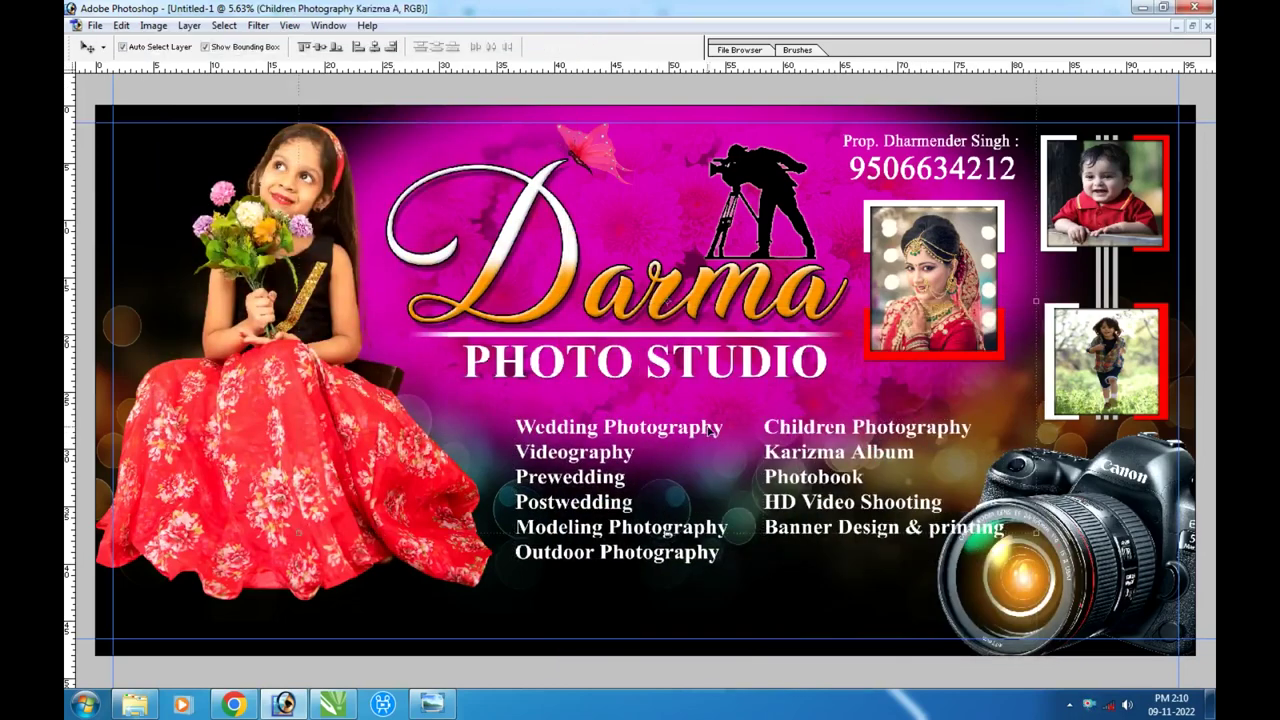
Shift both service columns left, then make the list block narrower, taller and slightly lower
{"action": "left_click", "coordinate": [809, 479]}
{"action": "right_click", "coordinate": [600, 285]}
{"action": "left_click", "coordinate": [640, 292]}
{"action": "left_click_drag", "start_coordinate": [633, 285], "coordinate": [567, 285]}
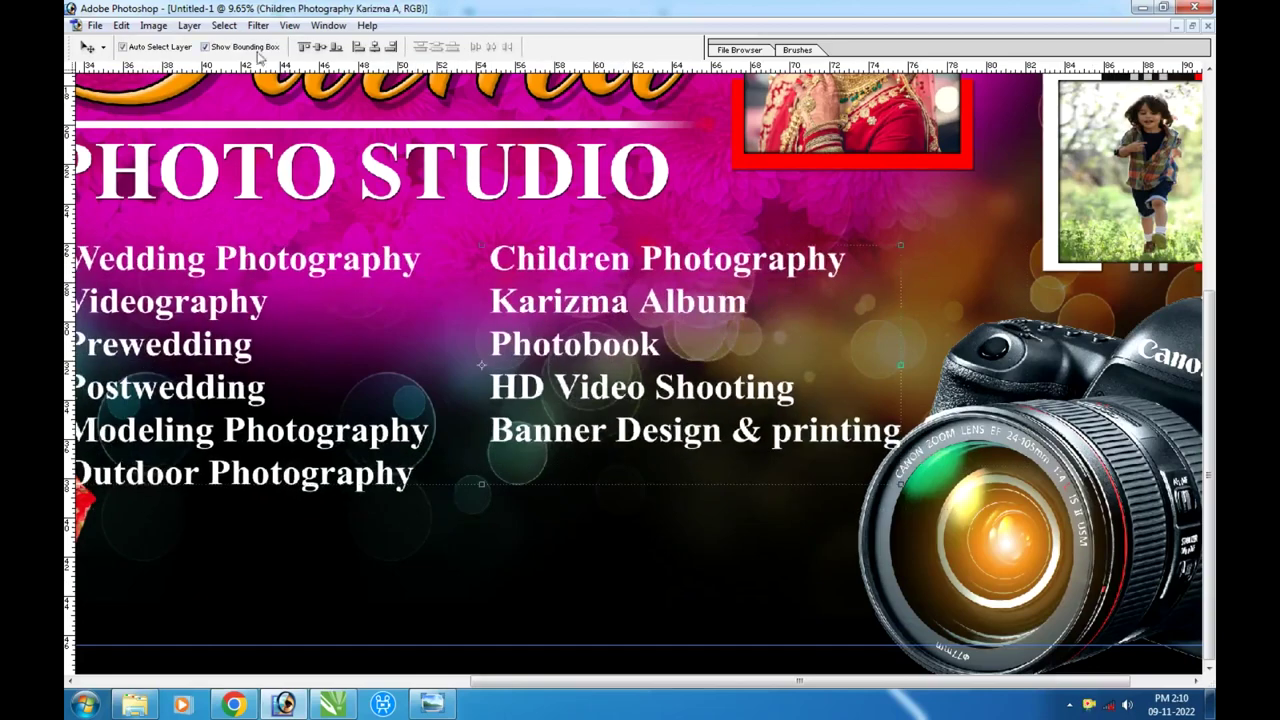
{"action": "key", "text": "ctrl+0"}
{"action": "key", "text": "ctrl+t"}
{"action": "left_click_drag", "start_coordinate": [958, 470], "coordinate": [930, 470]}
{"action": "left_click_drag", "start_coordinate": [717, 545], "coordinate": [717, 582]}
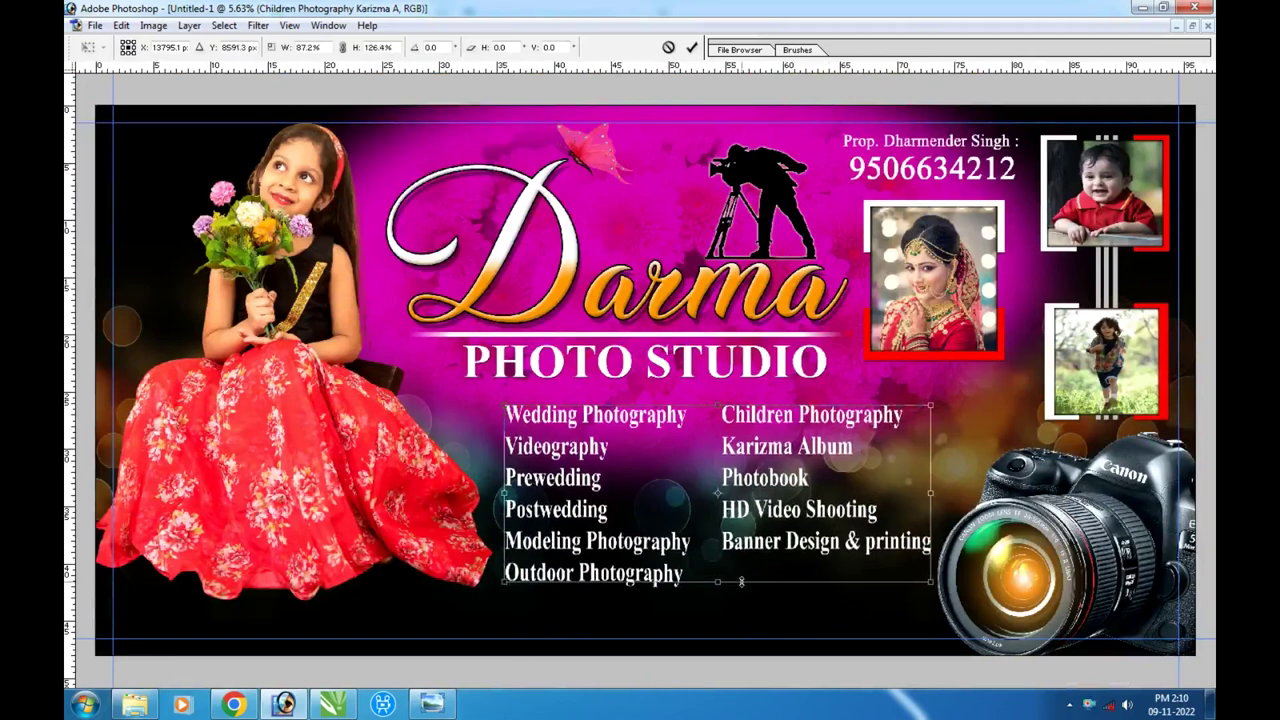
{"action": "left_click_drag", "start_coordinate": [932, 470], "coordinate": [913, 470]}
{"action": "key", "text": "Return"}
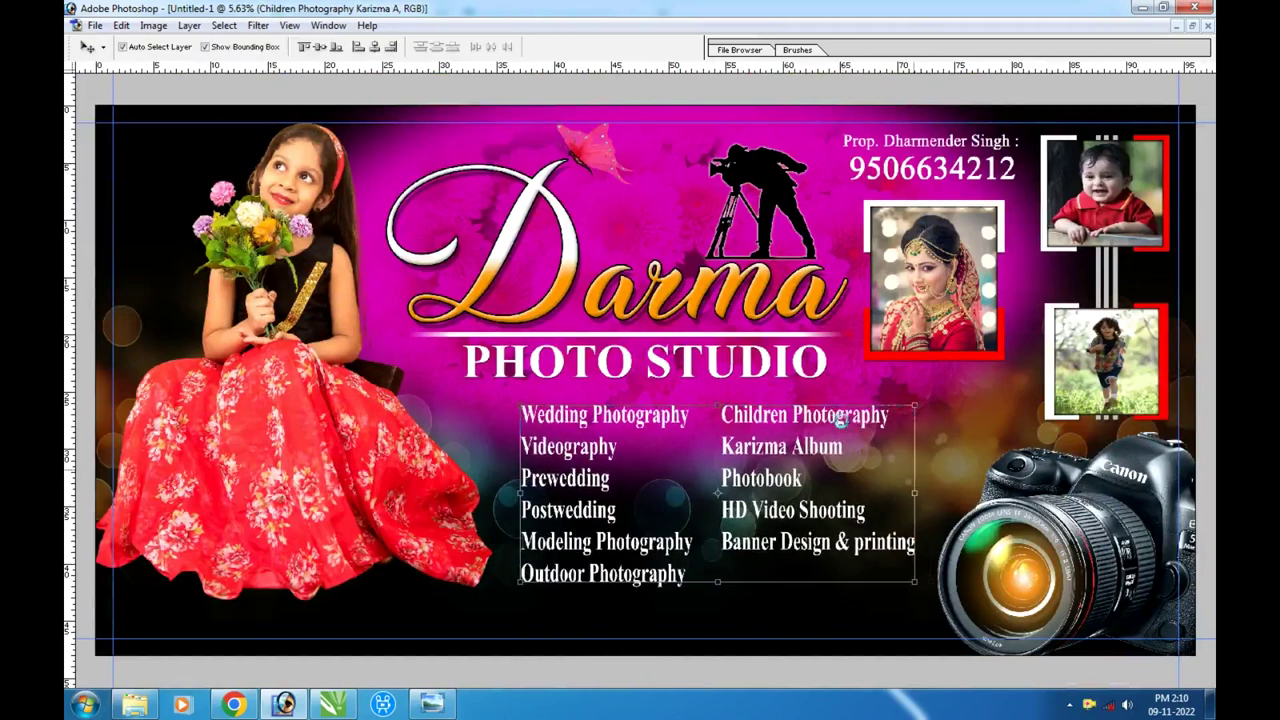
{"action": "left_click_drag", "start_coordinate": [838, 422], "coordinate": [838, 431]}
Nudge the services lower and the right column right, then draw a small square before Wedding Photography
{"action": "left_click_drag", "start_coordinate": [330, 268], "coordinate": [1040, 650]}
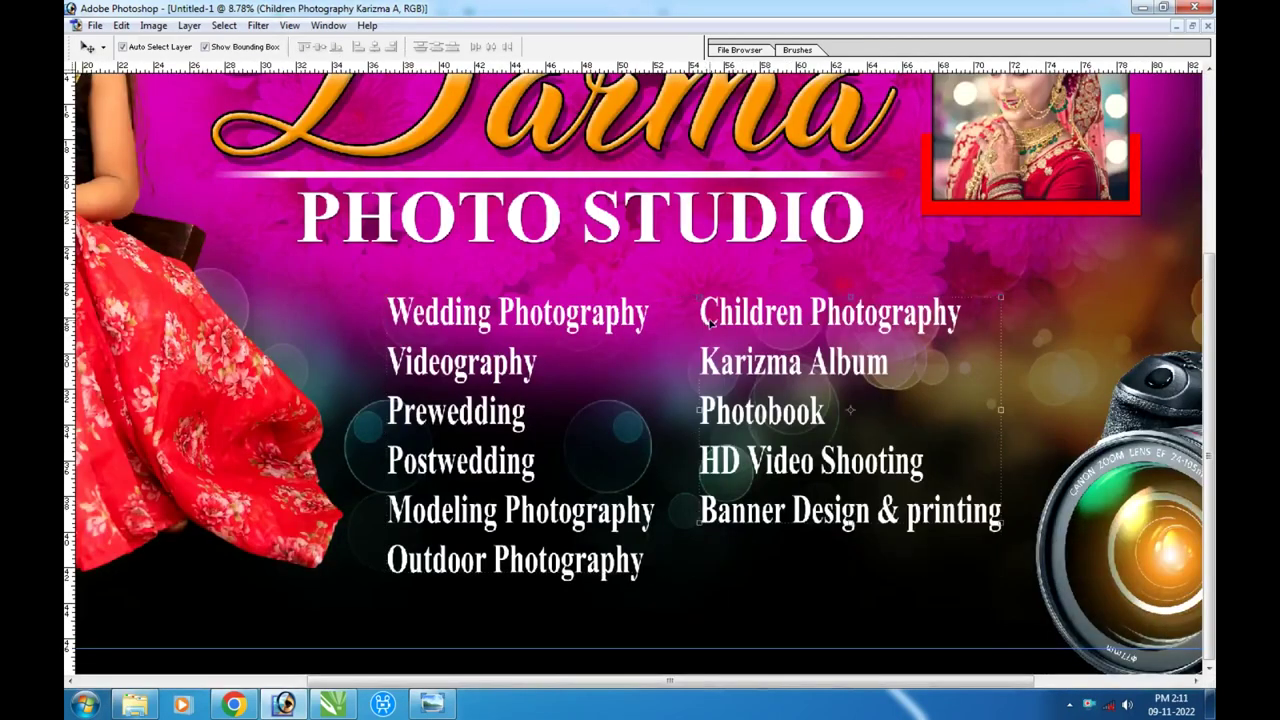
{"action": "left_click_drag", "start_coordinate": [705, 318], "coordinate": [721, 318]}
{"action": "left_click_drag", "start_coordinate": [357, 302], "coordinate": [380, 324]}
{"action": "key", "text": "ctrl+t"}
{"action": "left_click", "coordinate": [189, 25]}
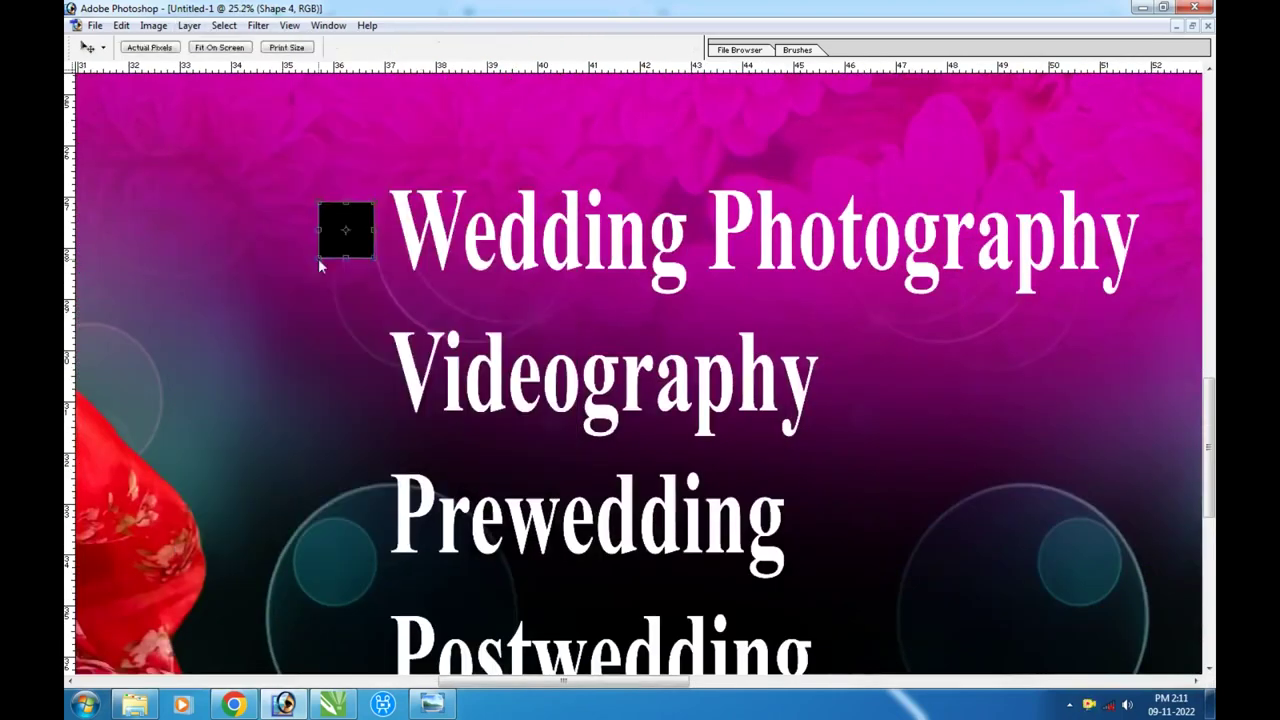
Give the square a magenta colour overlay and shrink it slightly
{"action": "left_click", "coordinate": [855, 356]}
{"action": "left_click", "coordinate": [392, 230]}
{"action": "key", "text": "Return"}
{"action": "key", "text": "Return"}
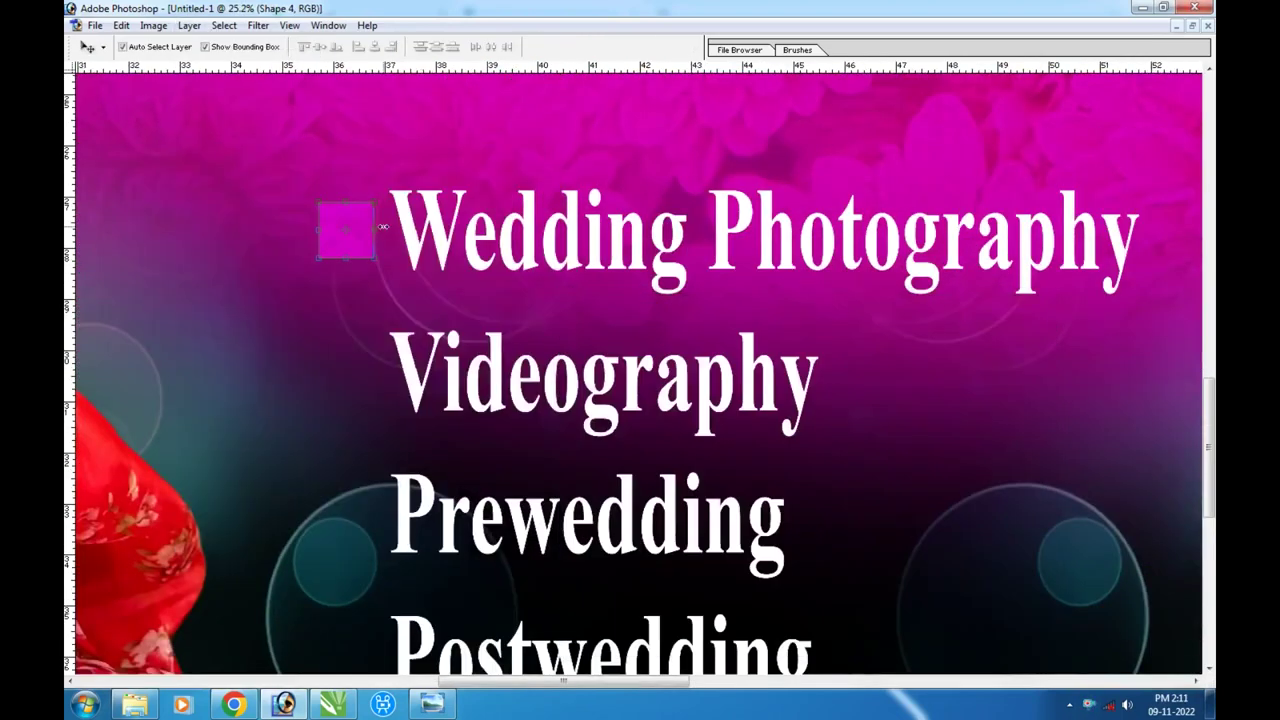
{"action": "left_click_drag", "start_coordinate": [185, 164], "coordinate": [645, 430]}
{"action": "key", "text": "v"}
{"action": "key", "text": "ctrl+t"}
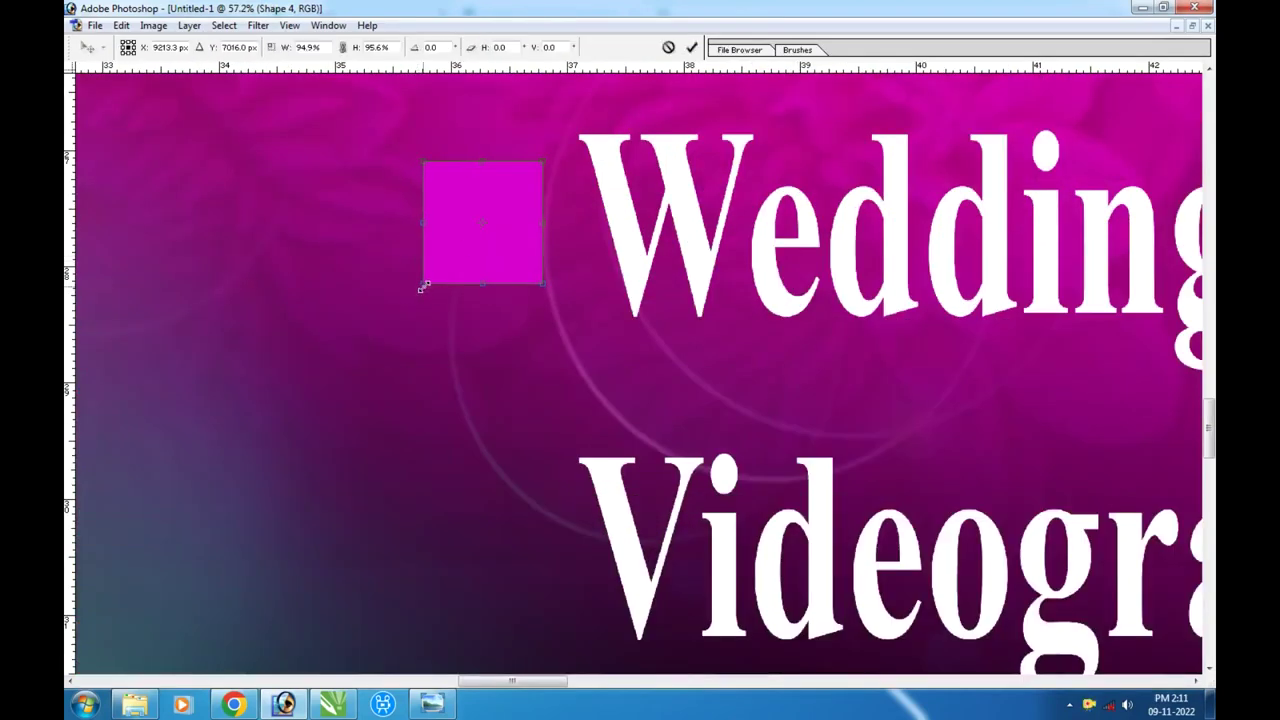
{"action": "key", "text": "Return"}
{"action": "key", "text": "Return"}
Copy the square as bullets beside Videography, Prewedding, Postwedding and Outdoor Photography
{"action": "key", "text": "ctrl+0"}
{"action": "left_click_drag", "start_coordinate": [440, 337], "coordinate": [640, 530]}
{"action": "key", "text": "v"}
{"action": "left_click", "coordinate": [584, 407]}
{"action": "key", "text": "ctrl+plus"}
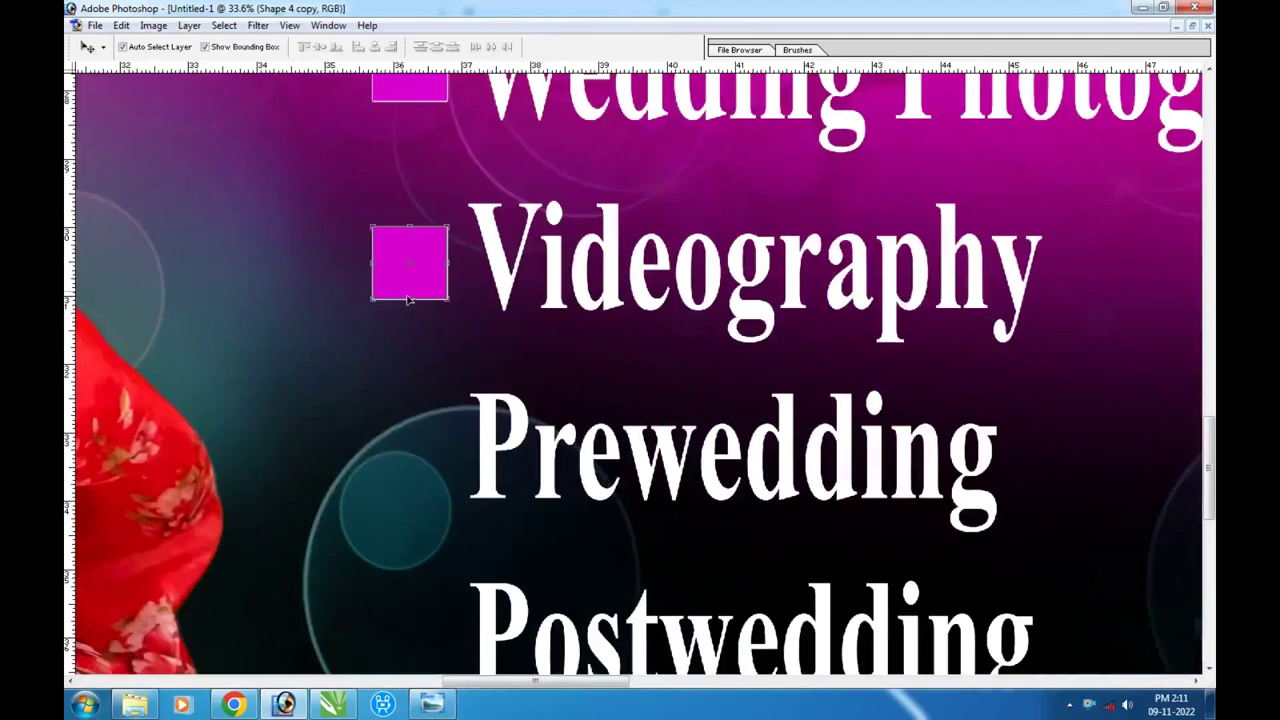
{"action": "left_click_drag", "start_coordinate": [440, 393], "coordinate": [443, 323]}
{"action": "mouse_move", "coordinate": [438, 373]}
{"action": "left_mouse_down"}
{"action": "mouse_move", "coordinate": [492, 368]}
{"action": "mouse_move", "coordinate": [492, 562]}
{"action": "left_mouse_up"}
{"action": "key", "text": "ctrl+0"}
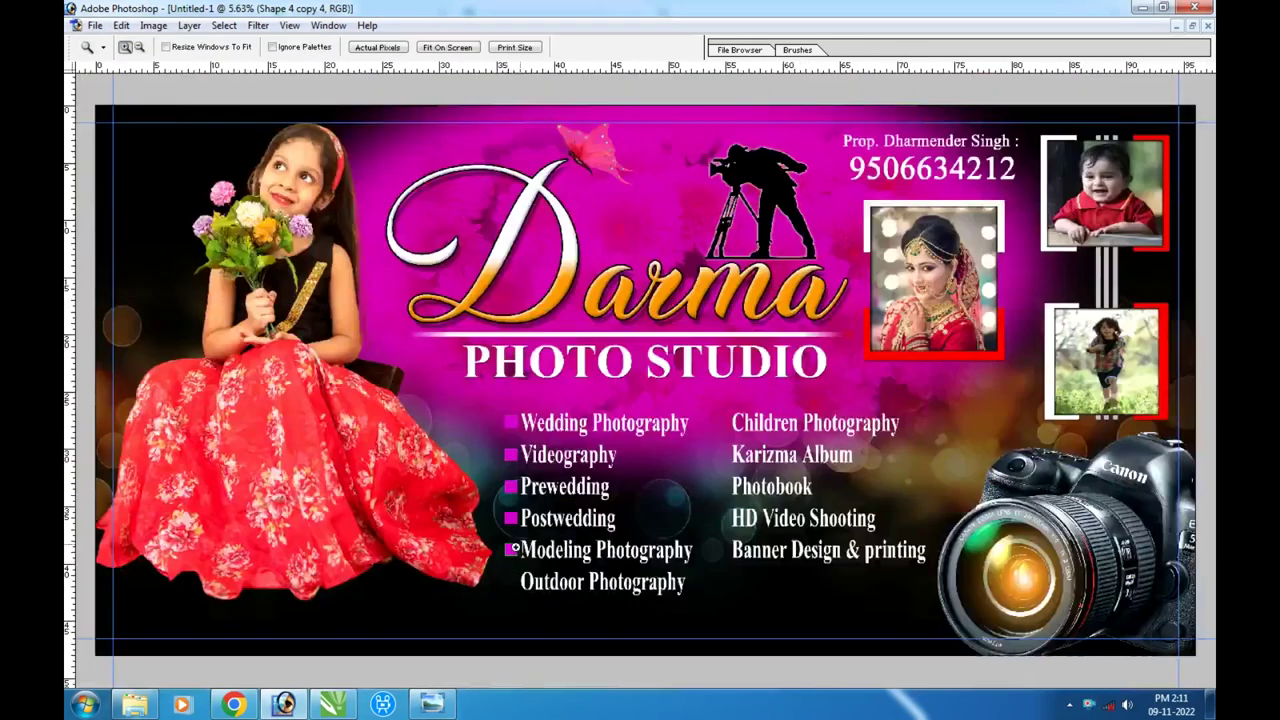
{"action": "key", "text": "ctrl+plus"}
{"action": "key", "text": "ctrl+plus"}
{"action": "left_click_drag", "start_coordinate": [453, 370], "coordinate": [453, 435]}
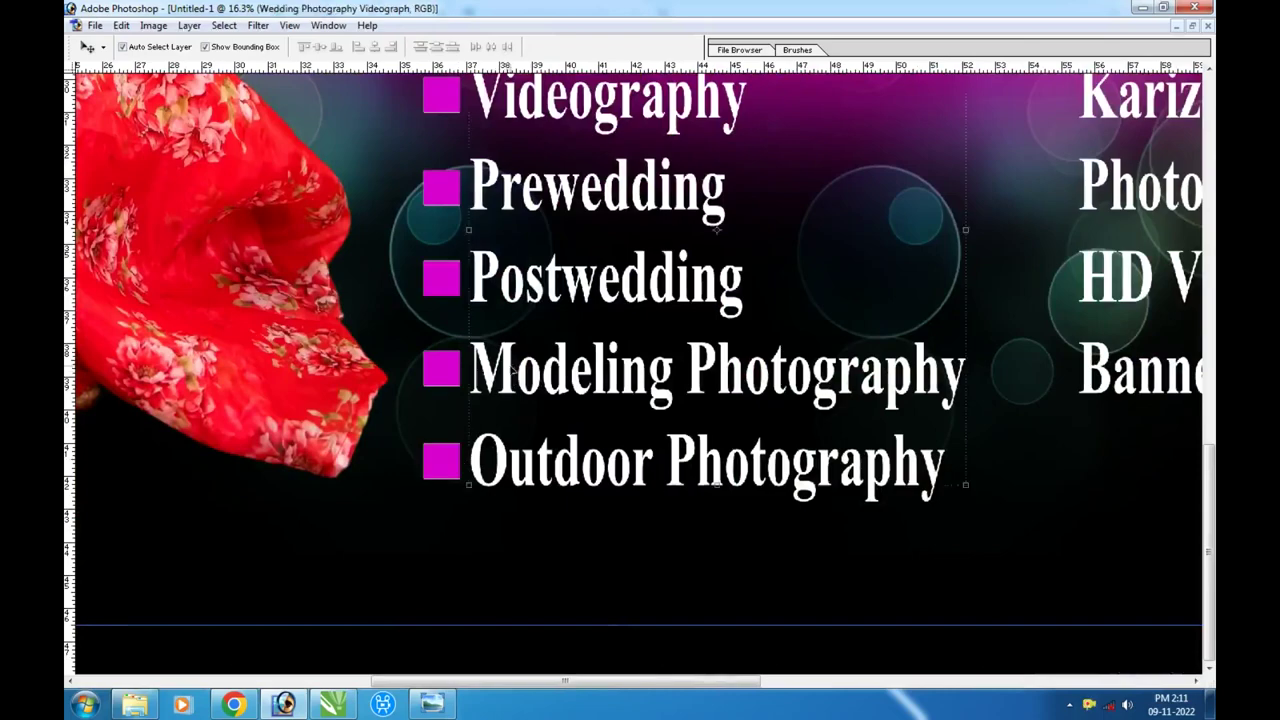
{"action": "key", "text": "ctrl+0"}
{"action": "left_click_drag", "start_coordinate": [640, 545], "coordinate": [272, 241]}
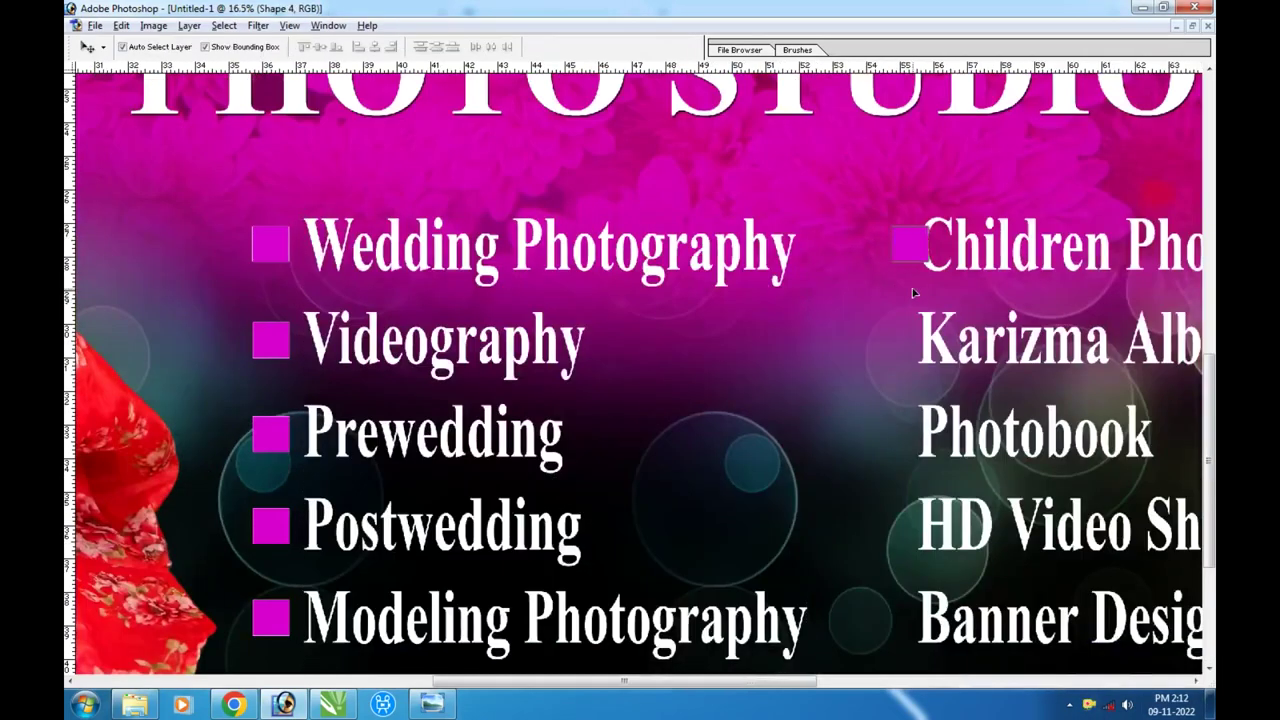
Change the square's colour overlay to red and add a stroke outline
{"action": "left_click", "coordinate": [189, 25]}
{"action": "left_click", "coordinate": [457, 249]}
{"action": "left_click", "coordinate": [855, 356]}
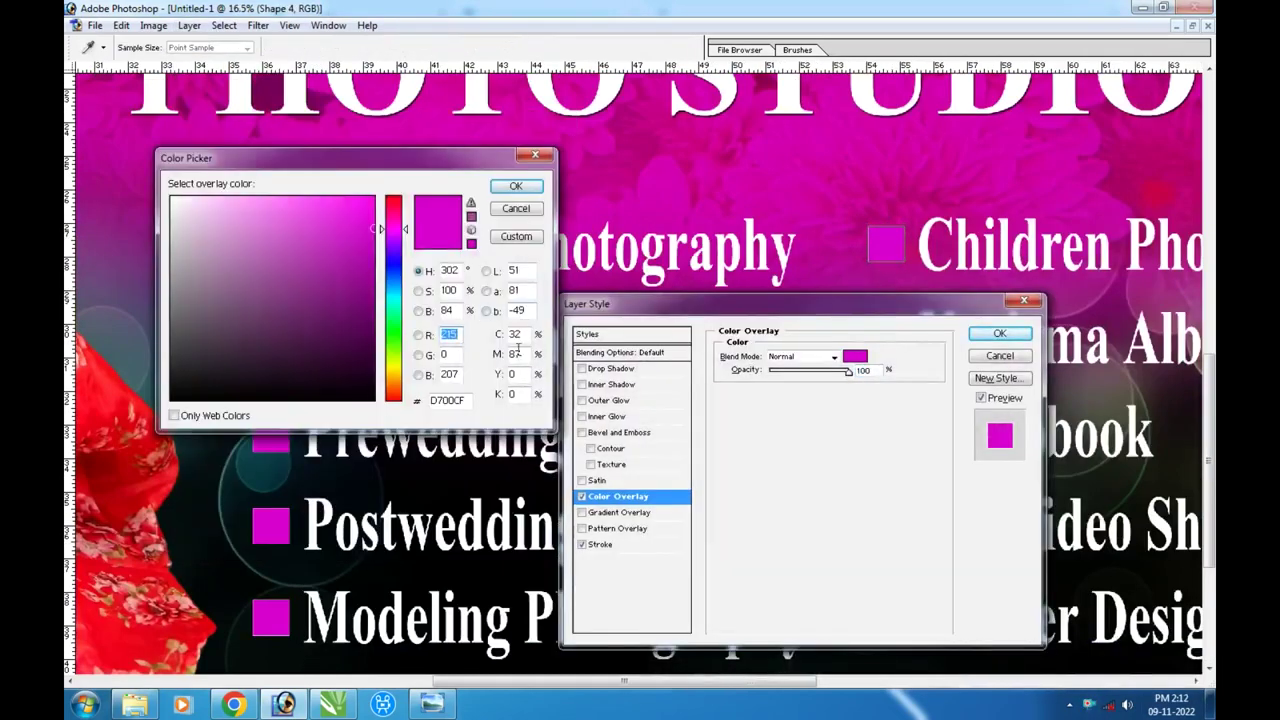
{"action": "left_click_drag", "start_coordinate": [386, 224], "coordinate": [380, 197]}
{"action": "left_click", "coordinate": [515, 186]}
{"action": "left_click", "coordinate": [602, 544]}
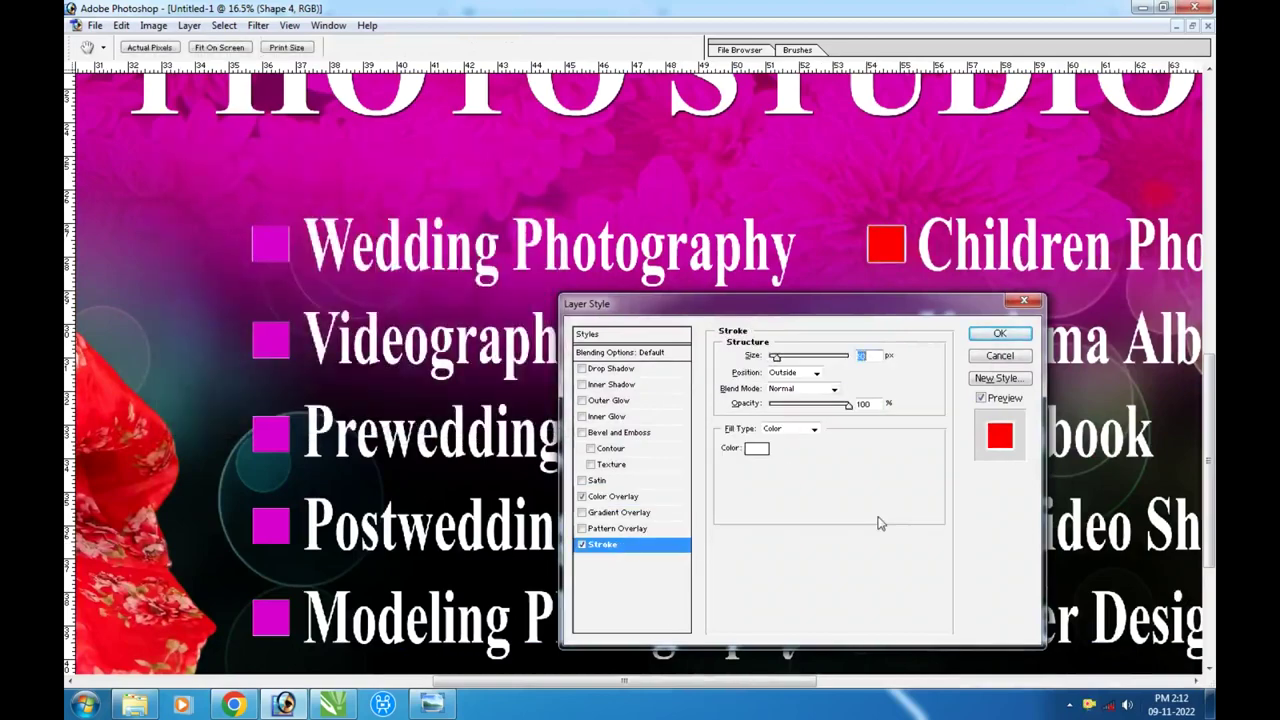
{"action": "key", "text": "Return"}
Apply the red style to the Wedding, Videography, Prewedding, Postwedding, Modeling and Outdoor squares
{"action": "key", "text": "v"}
{"action": "left_click_drag", "start_coordinate": [300, 256], "coordinate": [266, 297]}
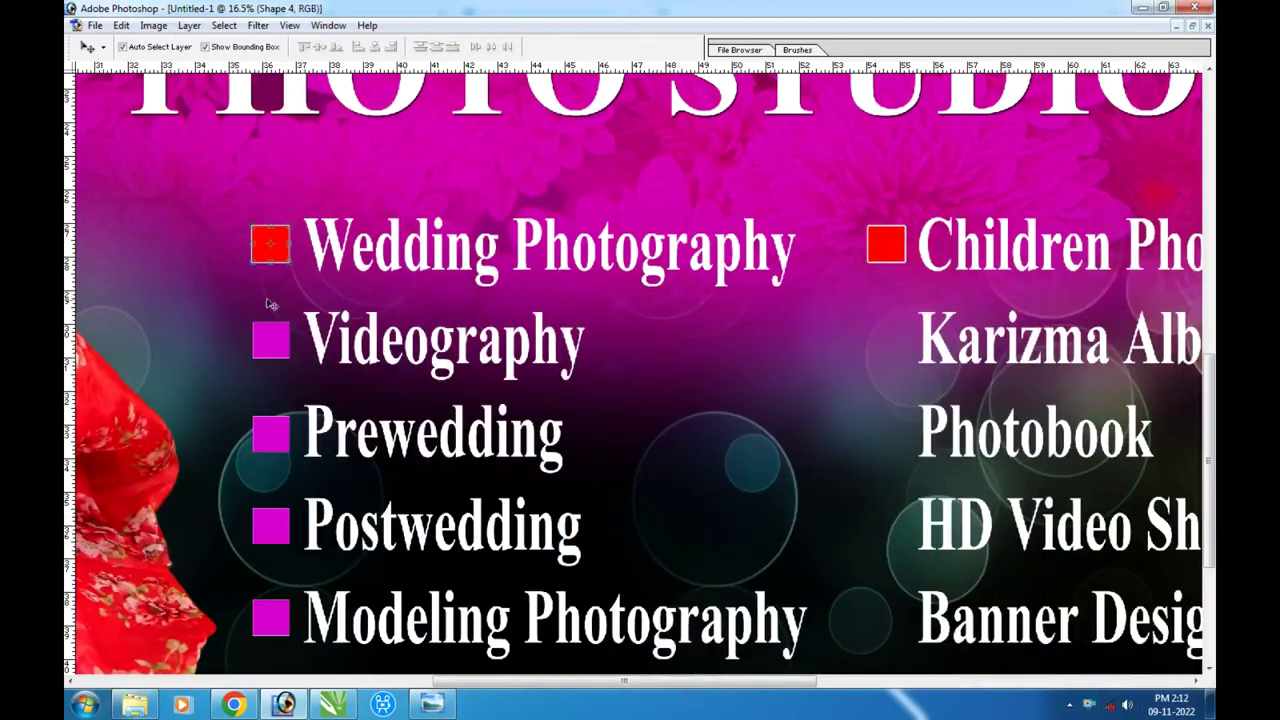
{"action": "right_click", "coordinate": [271, 340]}
{"action": "left_click", "coordinate": [307, 349]}
{"action": "right_click", "coordinate": [271, 433]}
{"action": "left_click", "coordinate": [305, 442]}
{"action": "scroll", "coordinate": [271, 433], "scroll_direction": "down", "scroll_amount": 1}
{"action": "right_click", "coordinate": [271, 433]}
{"action": "left_click", "coordinate": [297, 438]}
{"action": "right_click", "coordinate": [276, 523]}
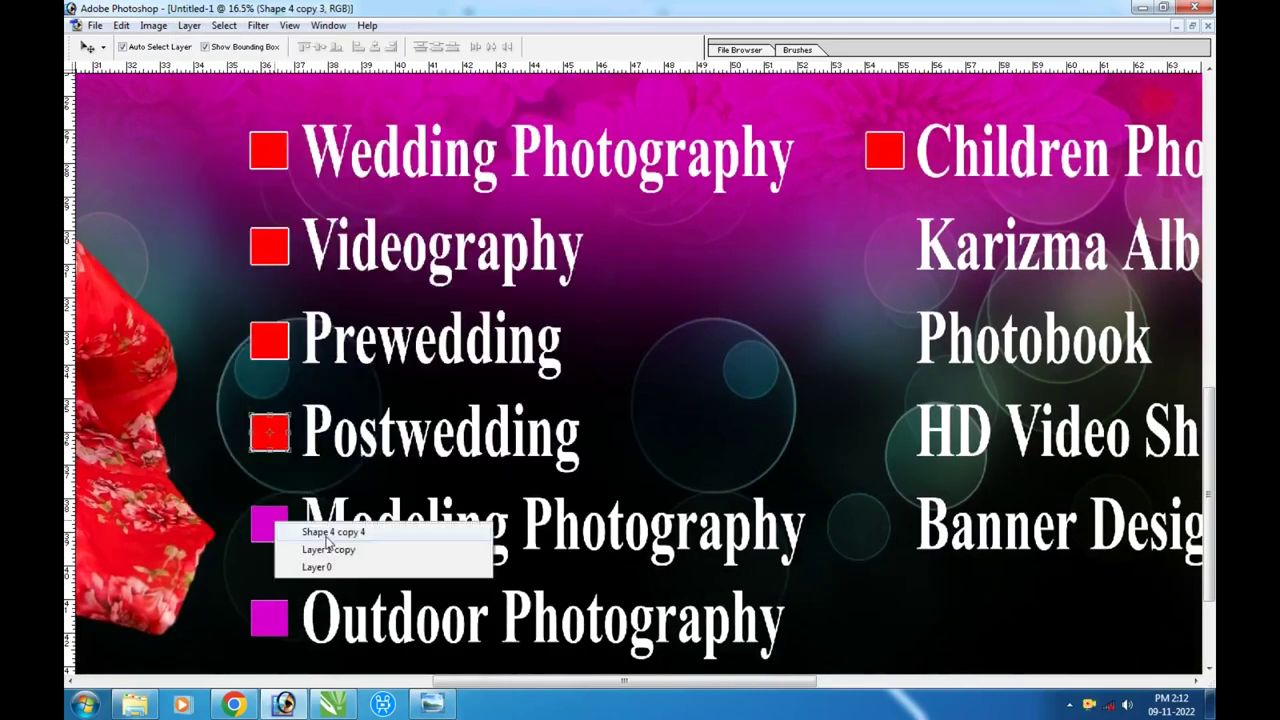
{"action": "left_click", "coordinate": [330, 535]}
{"action": "right_click", "coordinate": [282, 616]}
{"action": "left_click", "coordinate": [330, 622]}
{"action": "key", "text": "ctrl+minus"}
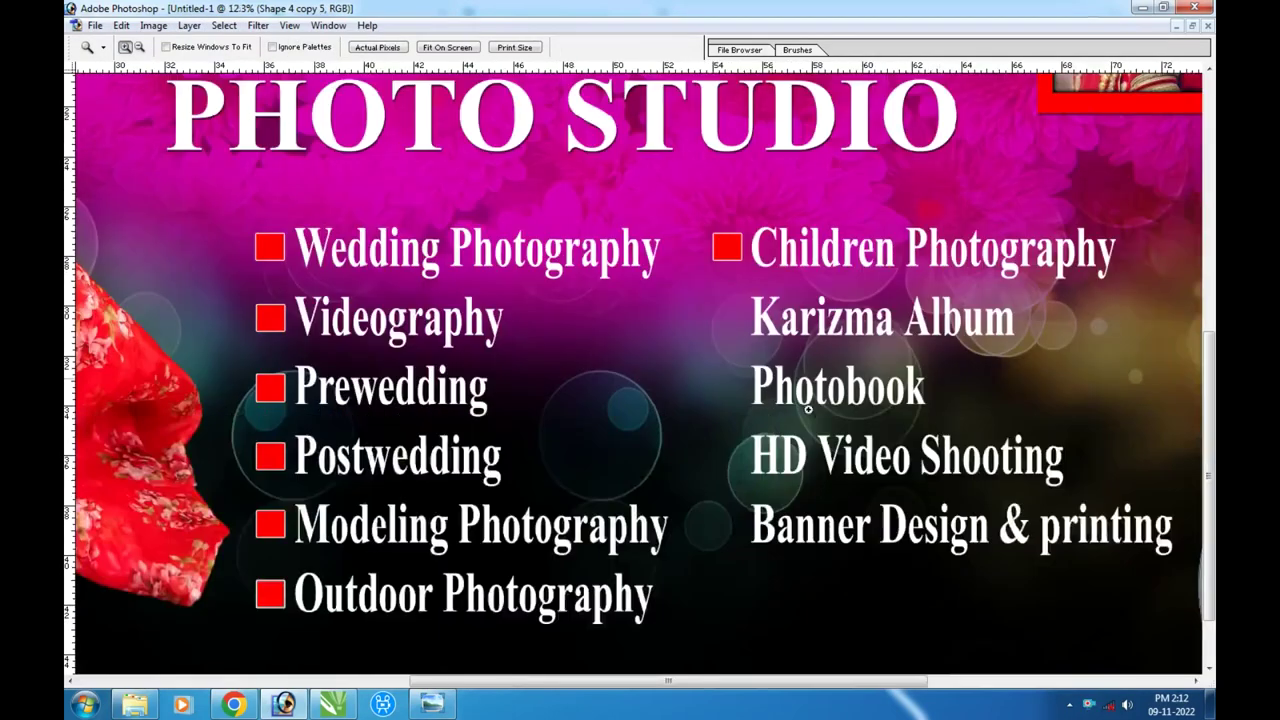
{"action": "key", "text": "ctrl+plus"}
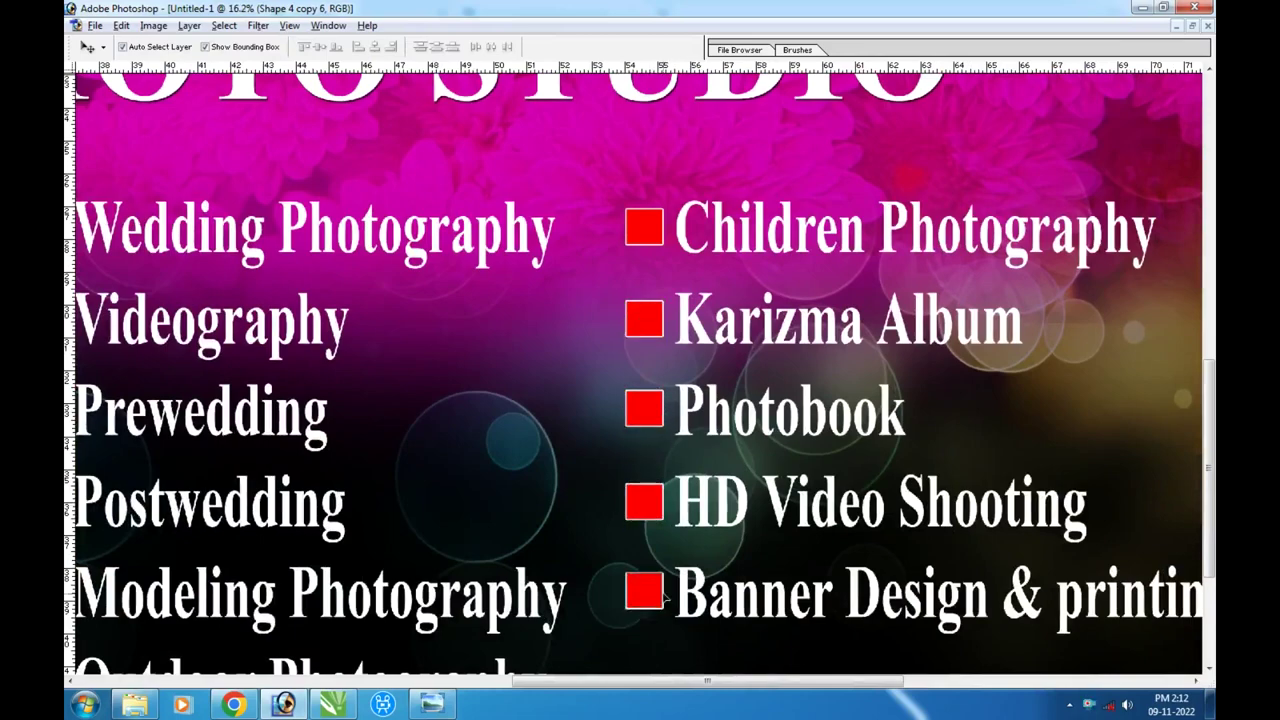
Add a drop shadow to the right column text and show the source text document
{"action": "left_click", "coordinate": [189, 25]}
{"action": "left_click", "coordinate": [640, 141]}
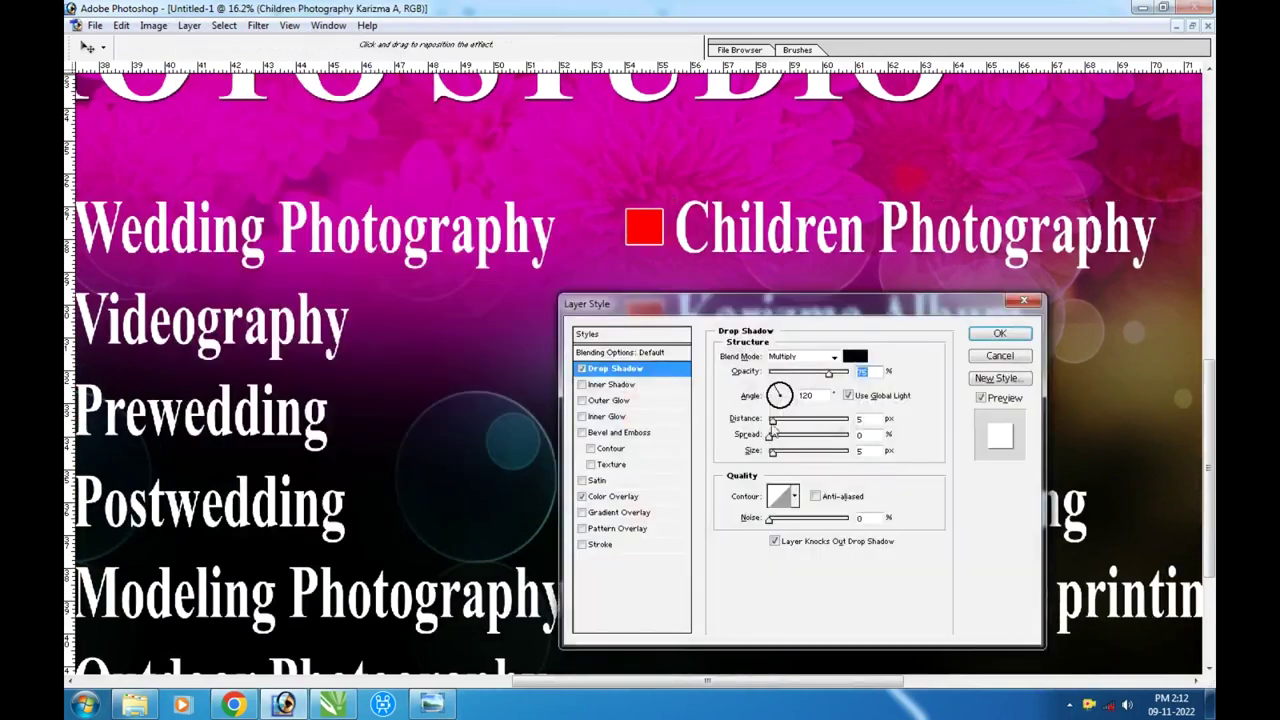
{"action": "key", "text": "Return"}
{"action": "key", "text": "ctrl+0"}
{"action": "key", "text": "ctrl+plus"}
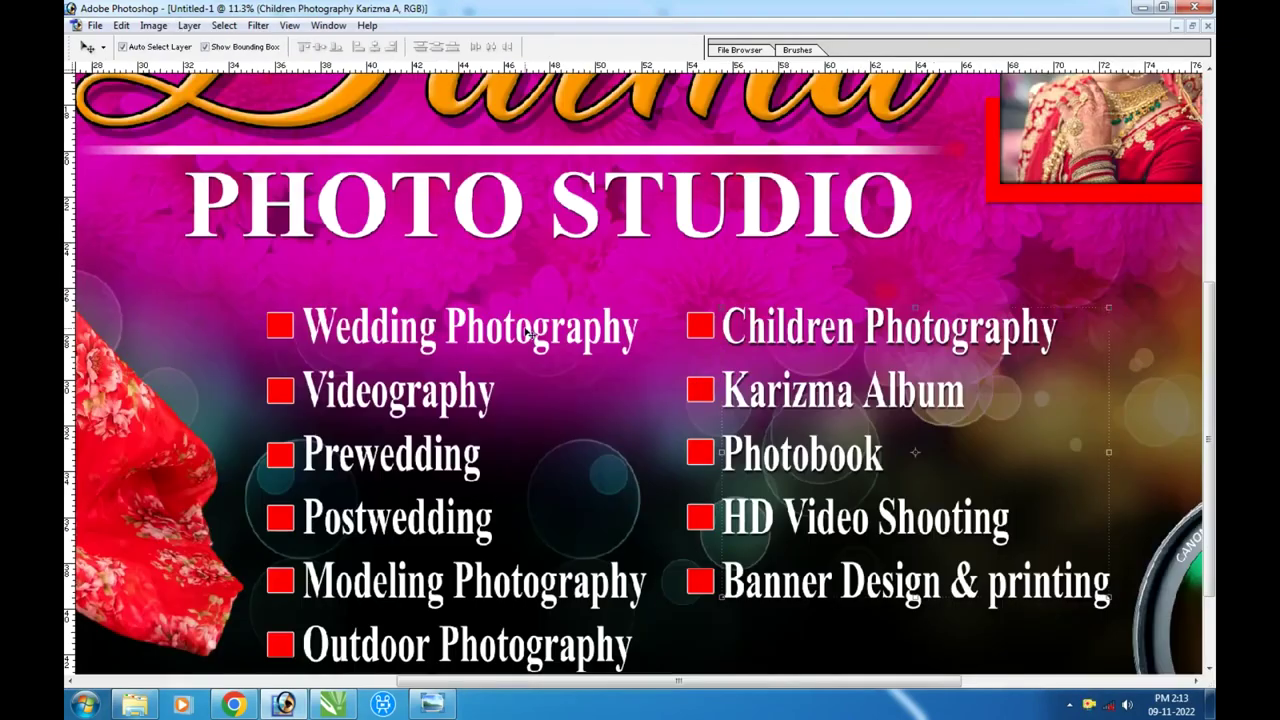
{"action": "key", "text": "ctrl+0"}
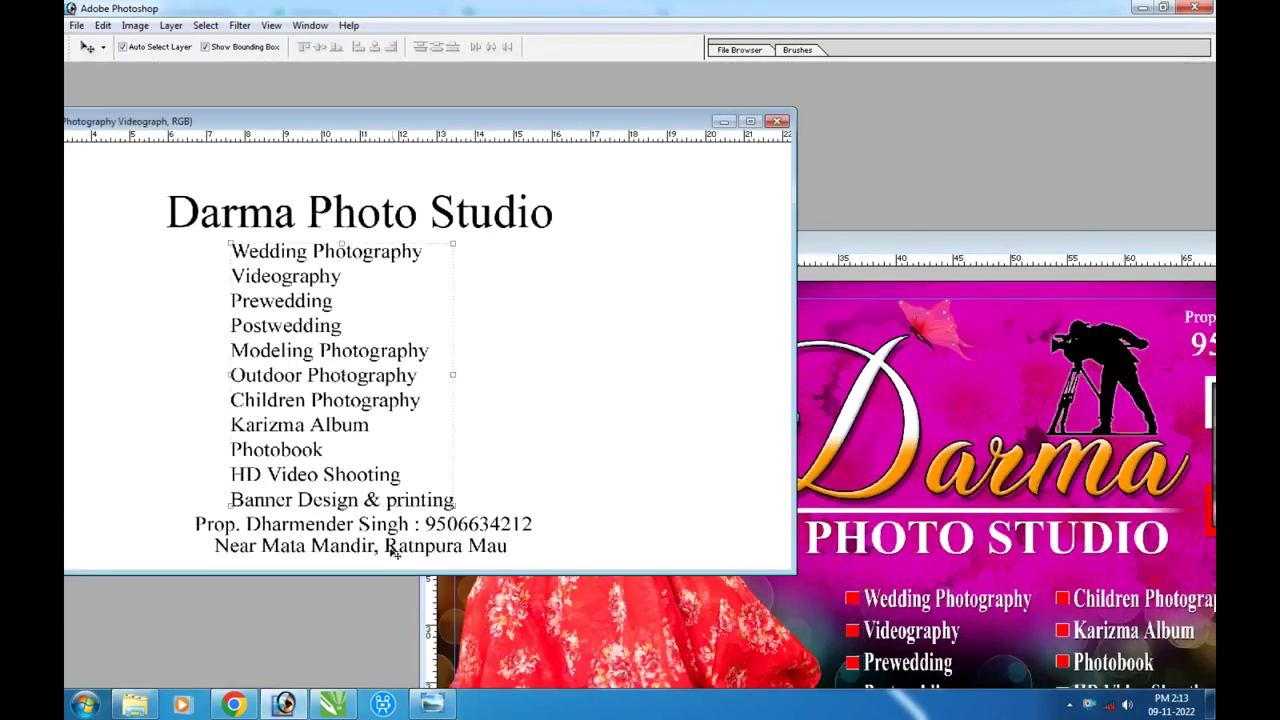
Place the address text below the services list and give it a yellow colour overlay
{"action": "left_click_drag", "start_coordinate": [397, 551], "coordinate": [430, 418]}
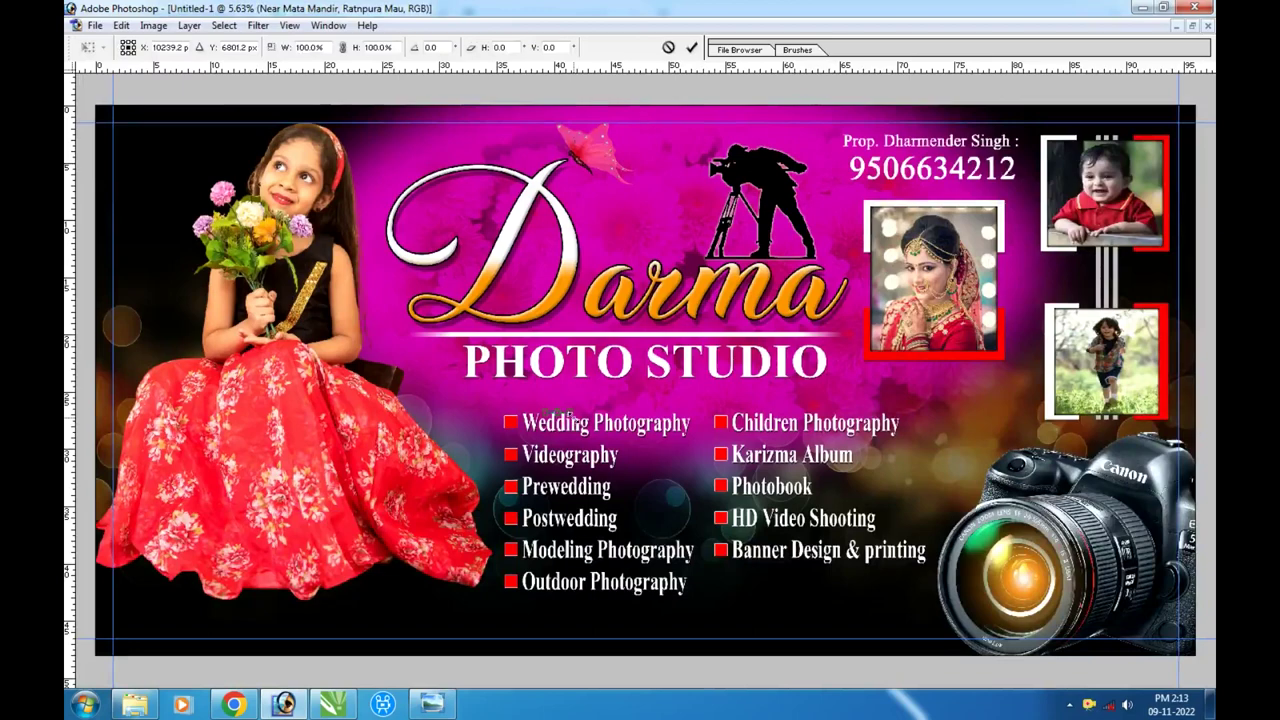
{"action": "left_click_drag", "start_coordinate": [700, 420], "coordinate": [750, 614]}
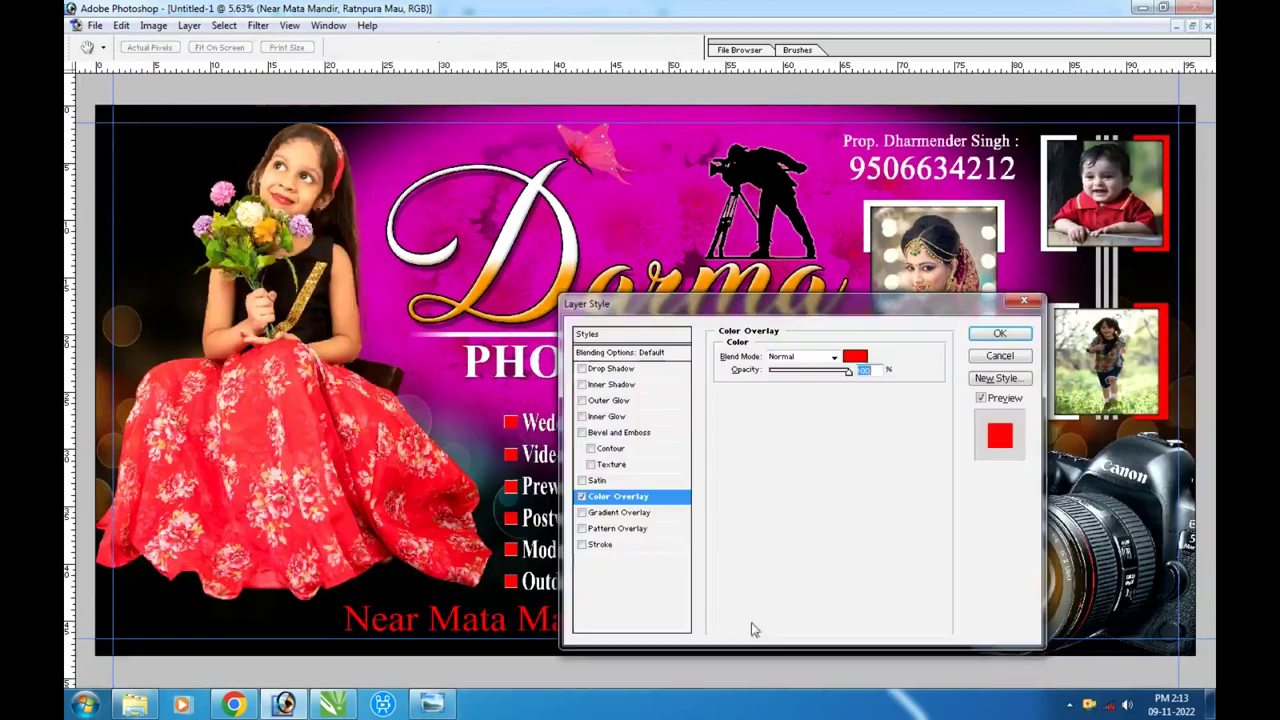
{"action": "left_click", "coordinate": [857, 354]}
{"action": "left_click", "coordinate": [404, 370]}
{"action": "left_click", "coordinate": [517, 183]}
{"action": "key", "text": "Return"}
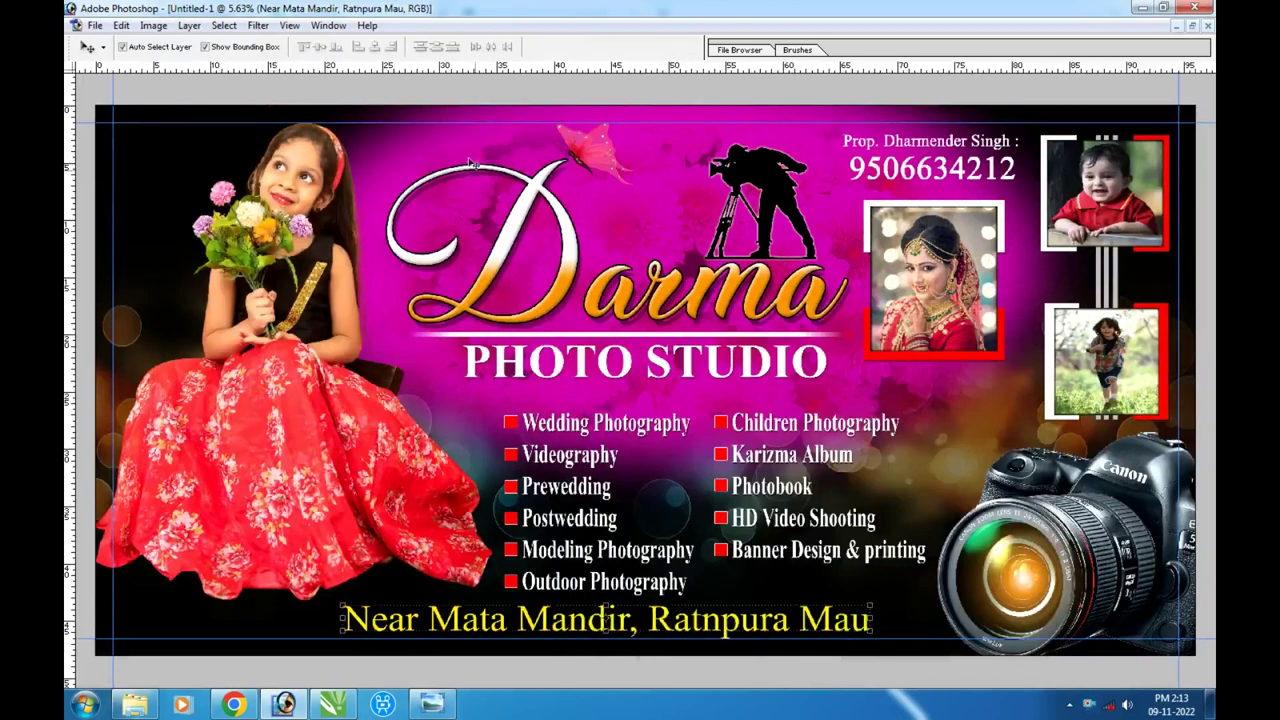
{"action": "key", "text": "shift+Right"}
{"action": "key", "text": "shift+Right"}
{"action": "key", "text": "shift+Right"}
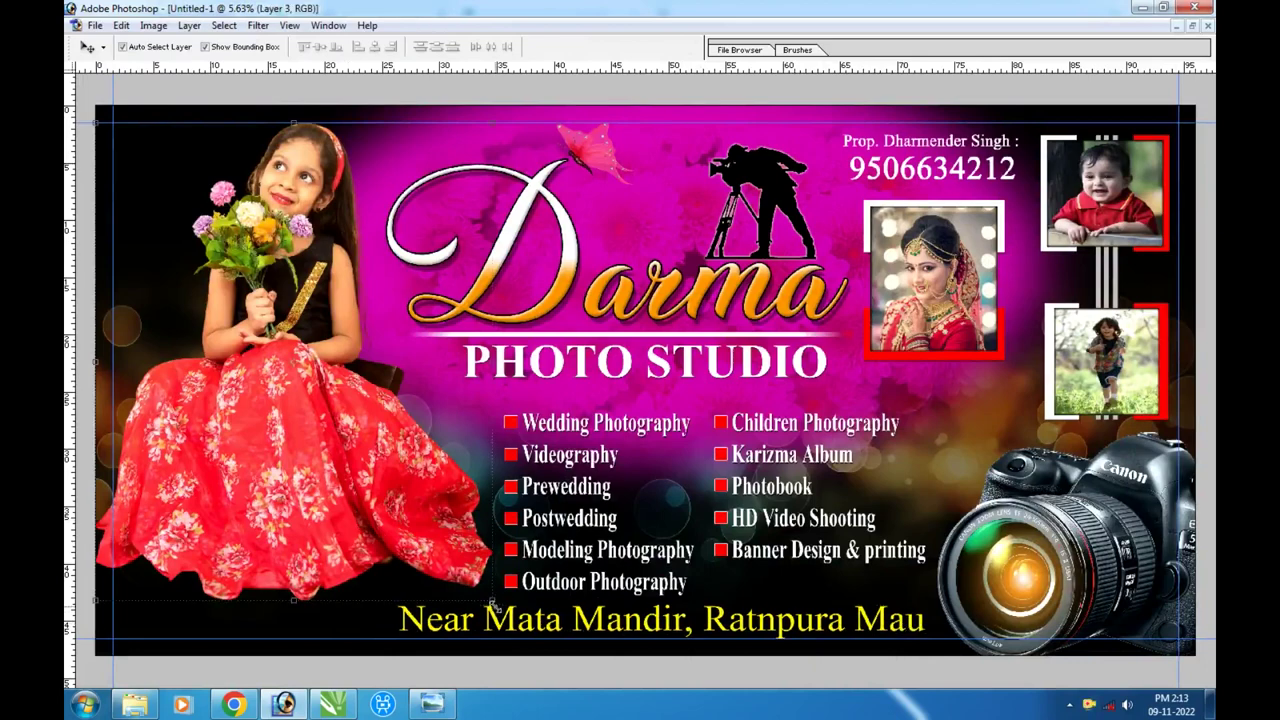
Enlarge the girl photo and add a white divider line below Outdoor Photography
{"action": "left_click_drag", "start_coordinate": [494, 602], "coordinate": [524, 644]}
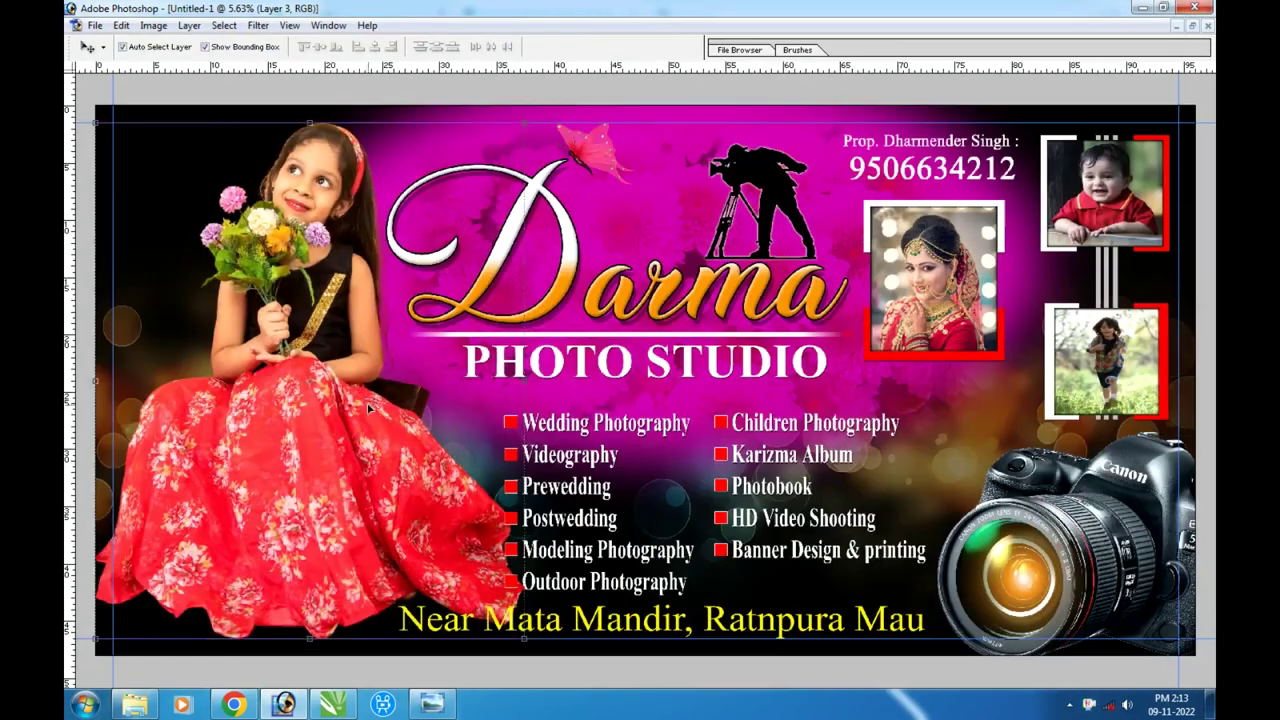
{"action": "key", "text": "shift+Left"}
{"action": "key", "text": "shift+Left"}
{"action": "key", "text": "ctrl+plus"}
{"action": "left_click_drag", "start_coordinate": [470, 243], "coordinate": [557, 600]}
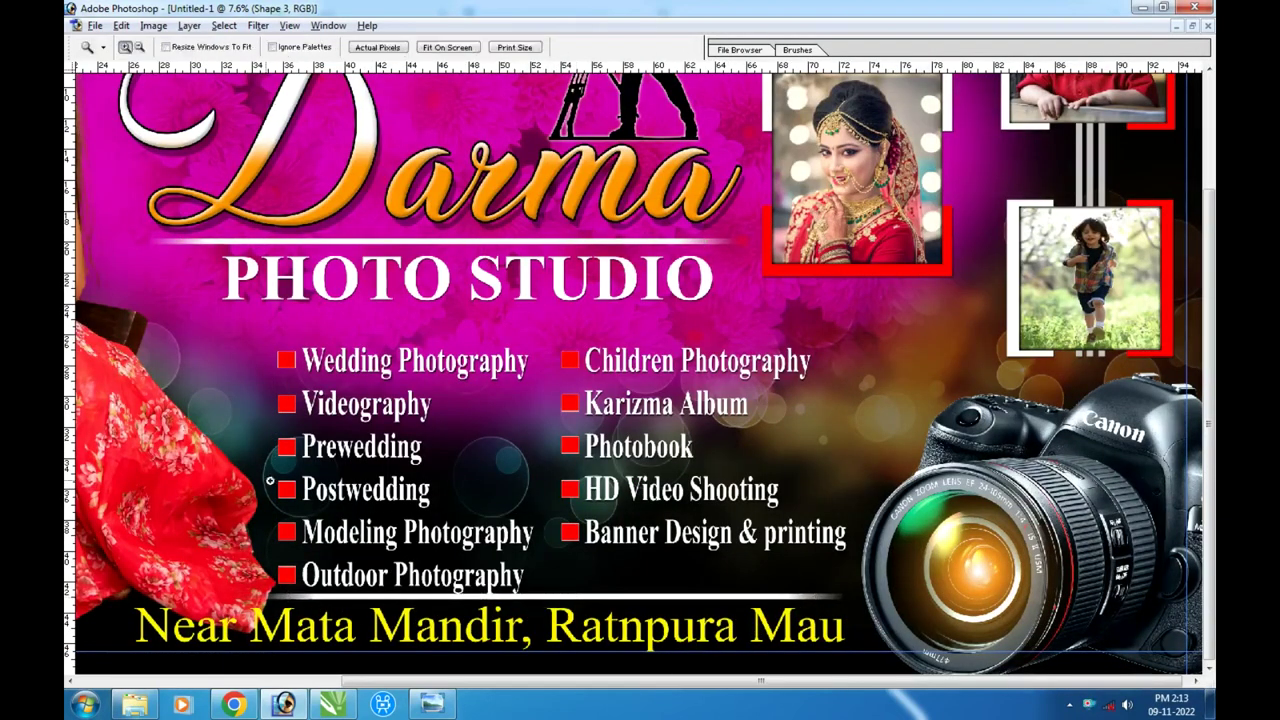
{"action": "key", "text": "ctrl+plus"}
{"action": "key", "text": "ctrl+j"}
{"action": "key", "text": "v"}
{"action": "left_click", "coordinate": [762, 559]}
{"action": "key", "text": "ctrl+0"}
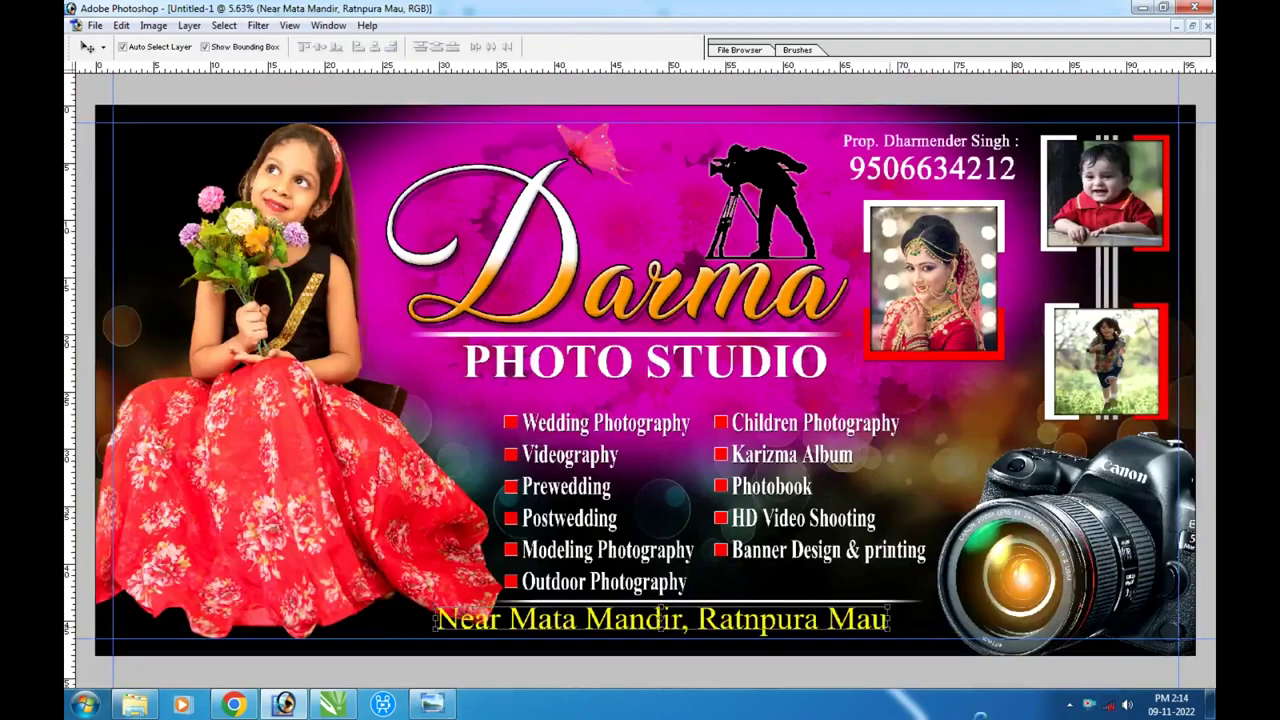
Select the yellow address text layer and adjust its size and position along the banner's bottom
{"action": "key", "text": "ctrl+plus"}
{"action": "key", "text": "ctrl+plus"}
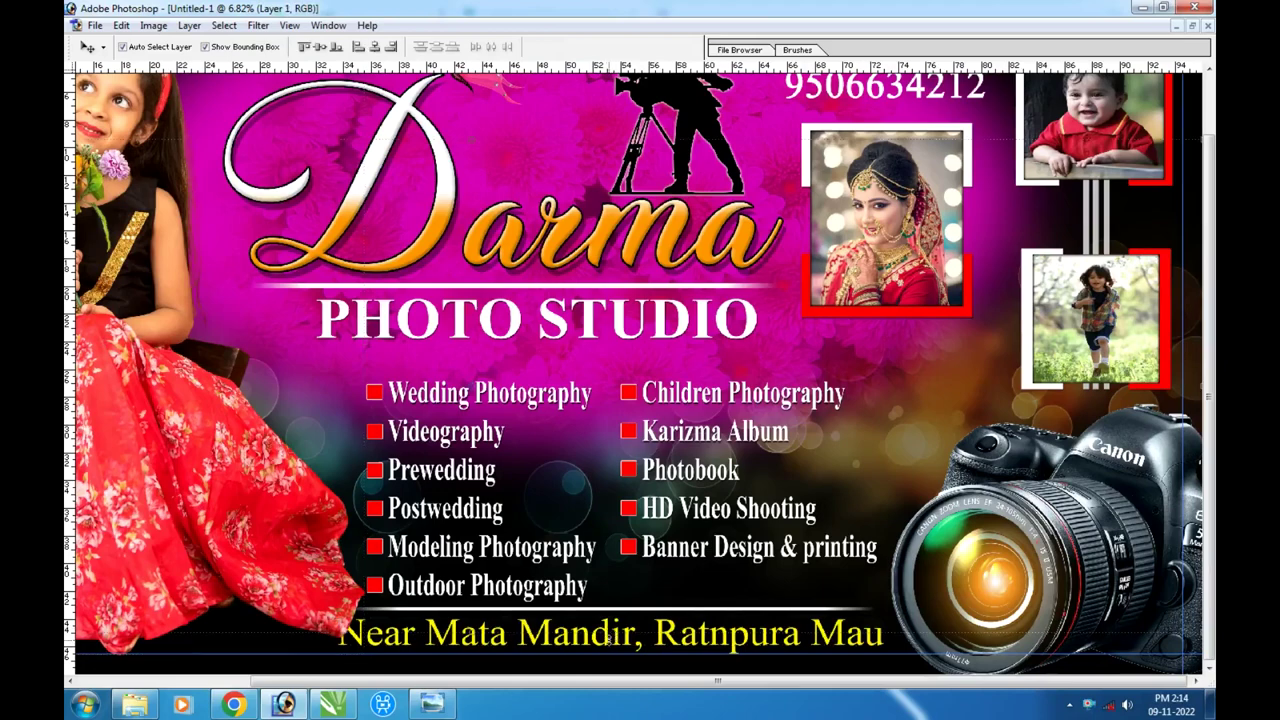
{"action": "right_click", "coordinate": [557, 295]}
{"action": "left_click", "coordinate": [600, 299]}
{"action": "key", "text": "ctrl+0"}
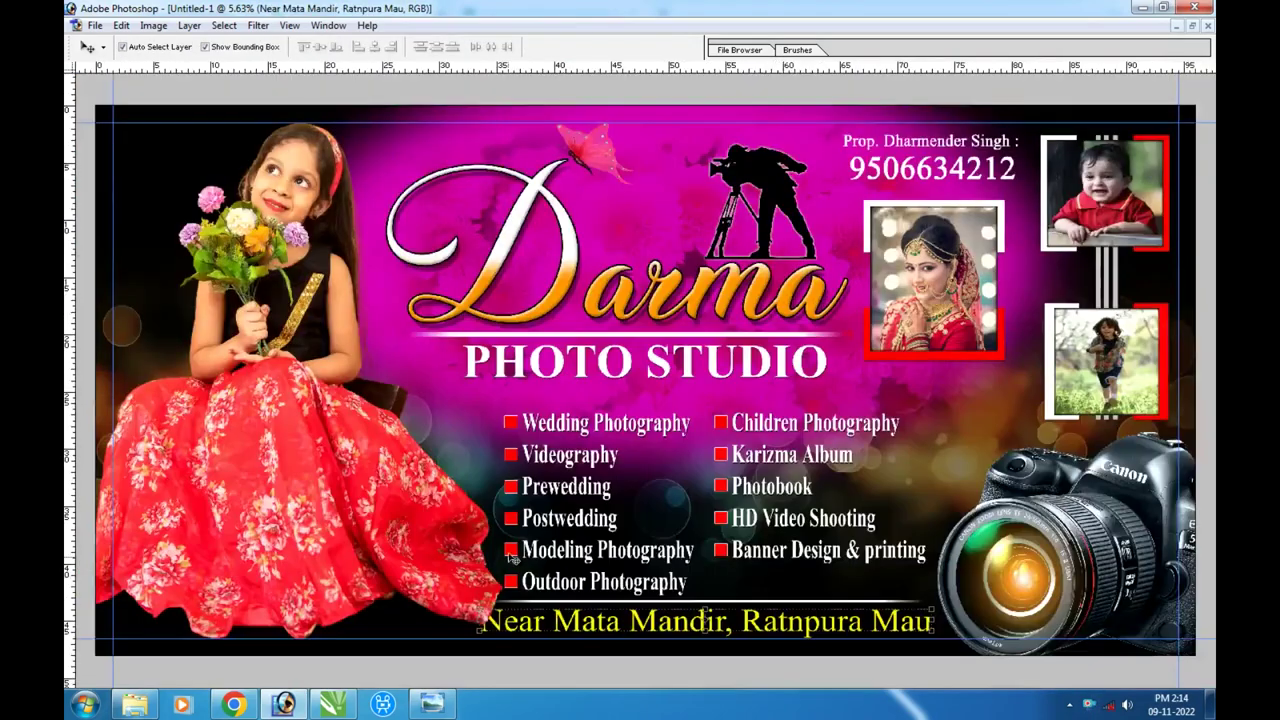
{"action": "key", "text": "ctrl+z"}
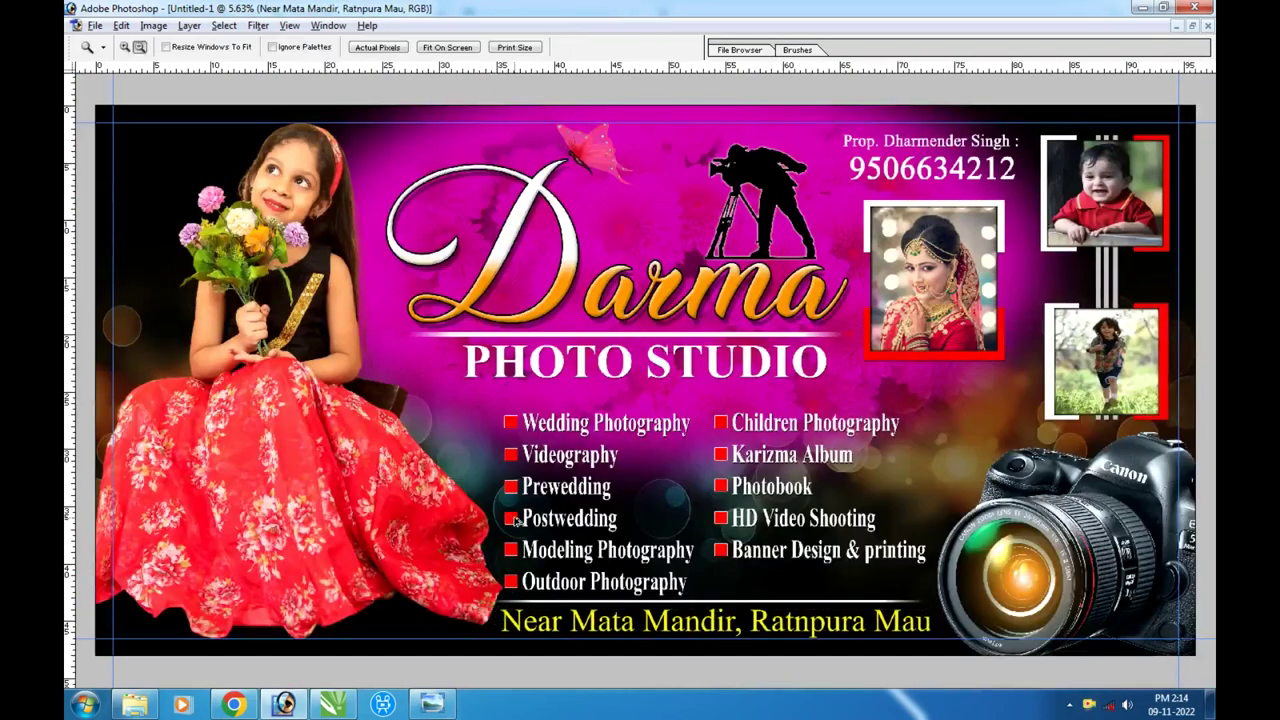